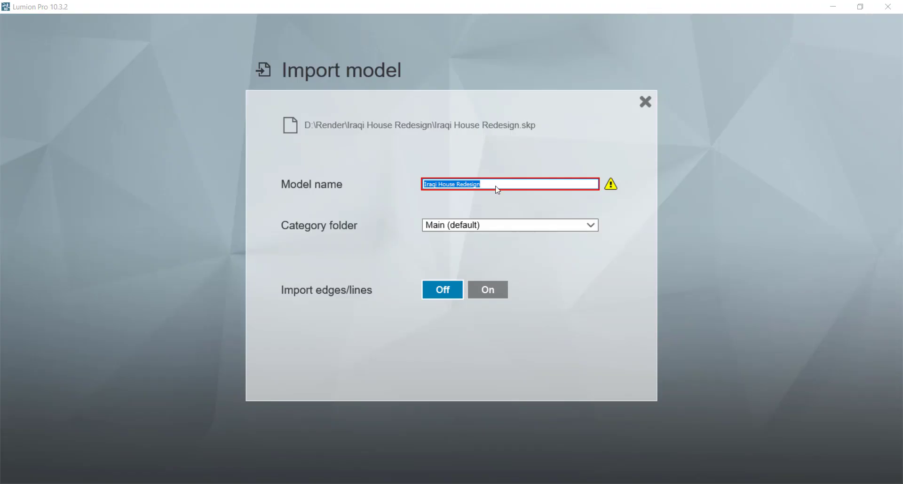
Import and place the Iraqi House Redesign model, then save the project as Iraqi House Redesign.ls10
left_click(625, 369)
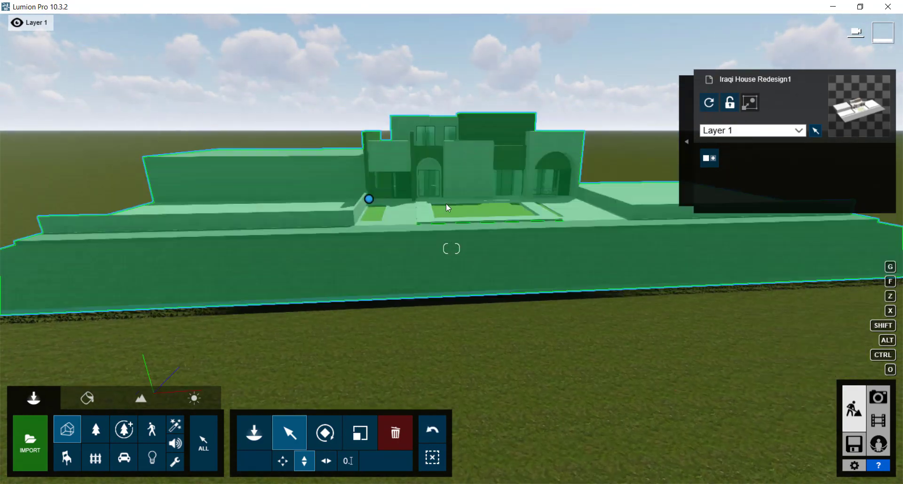
left_click(386, 222)
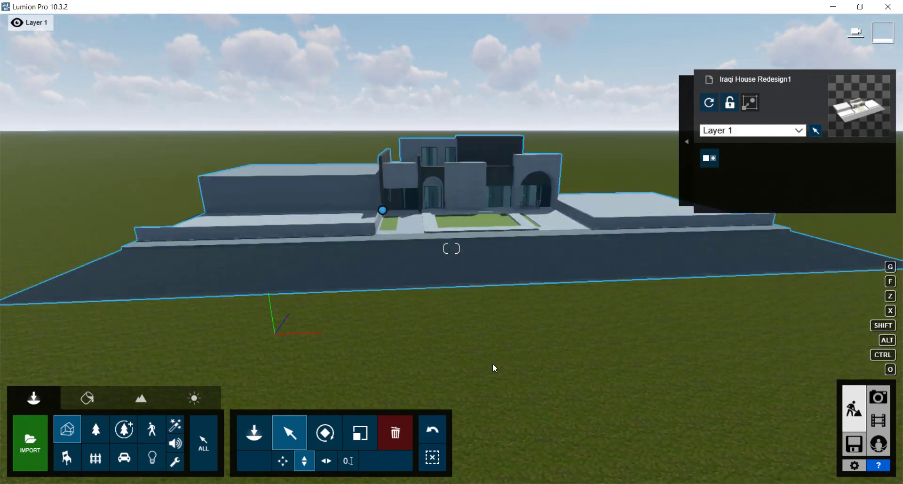
left_click(854, 444)
left_click(616, 227)
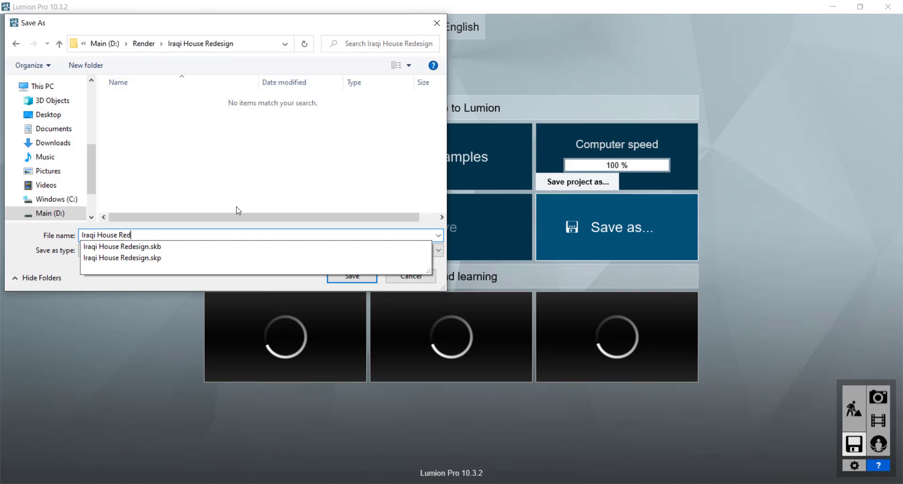
left_click(374, 279)
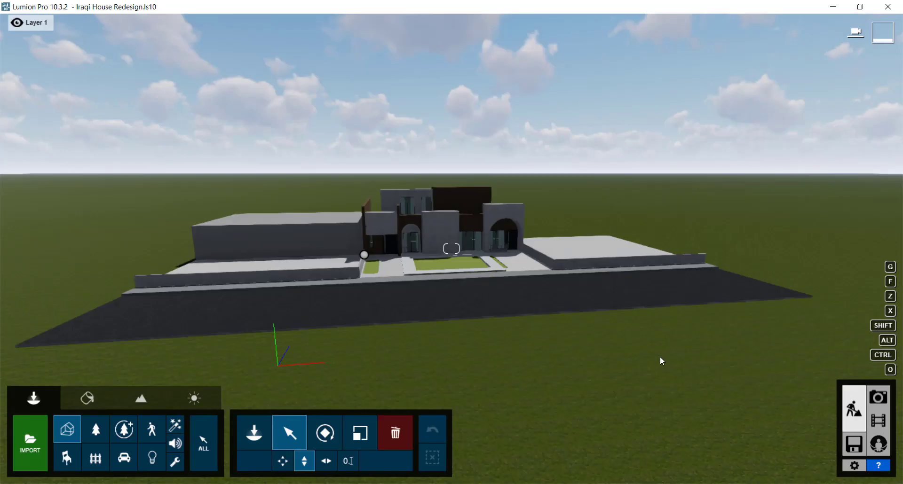
Give the Blacktop road the Asphalt 006B 1024 material after trying stone and cobblestone options
right_click_drag(351, 171, 483, 165)
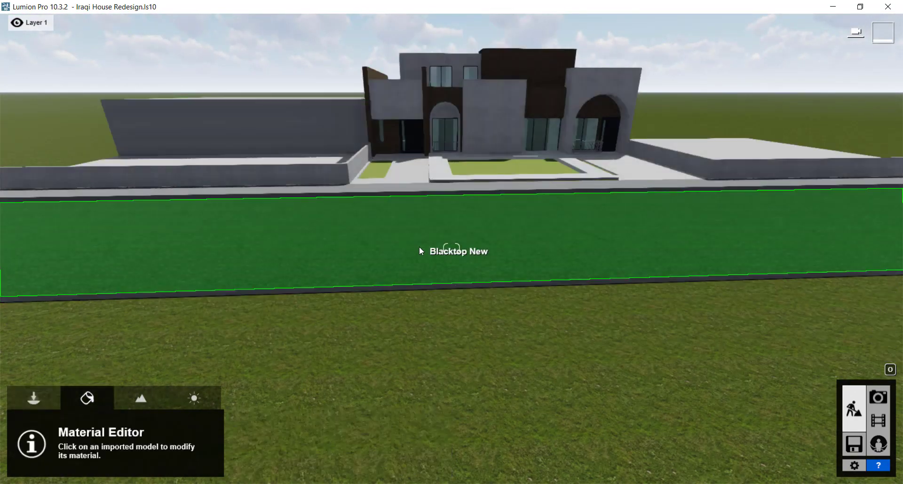
left_click(419, 246)
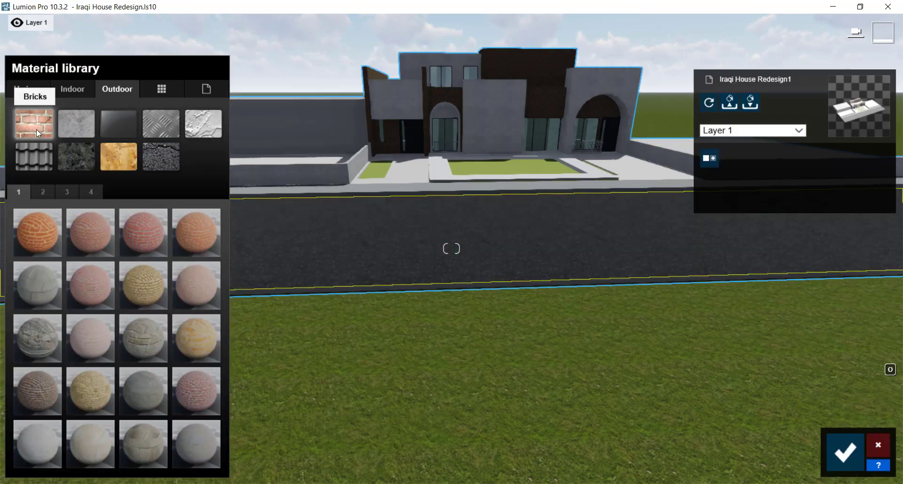
left_click(87, 156)
left_click(143, 390)
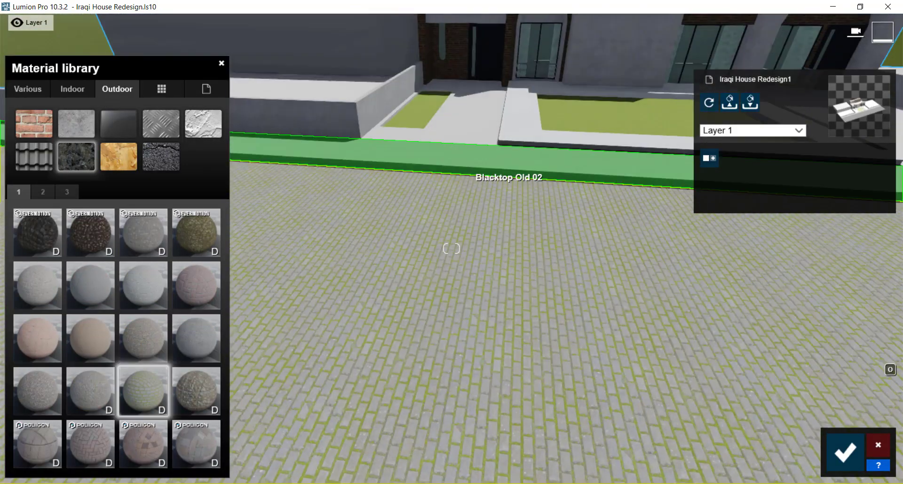
left_click(100, 216)
left_click(161, 156)
left_click(43, 192)
left_click(90, 233)
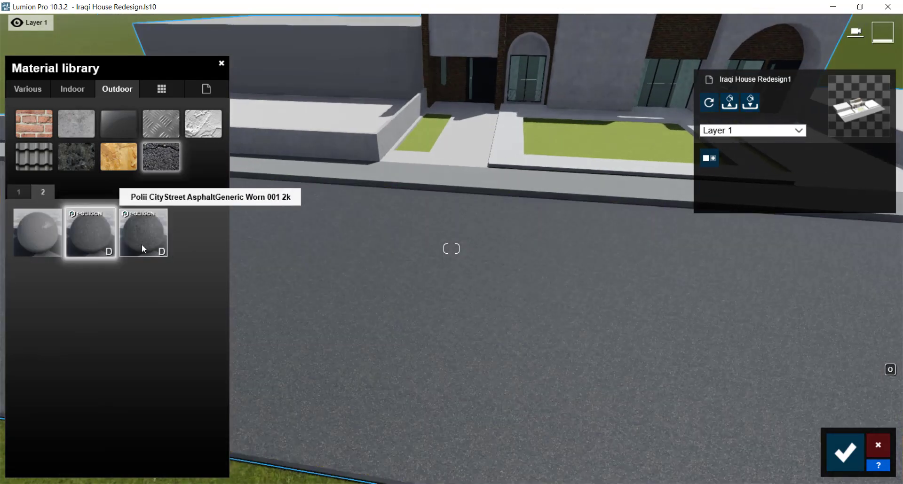
left_click(19, 192)
Add mossy weathering to the road's asphalt with the Weathering slider
scroll(423, 299, "down", 5)
left_click(72, 378)
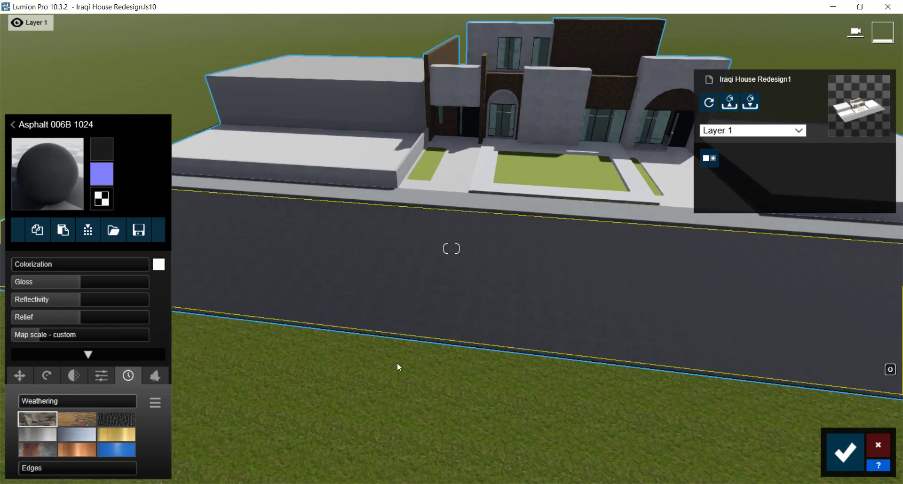
scroll(397, 367, "up", 3)
left_click_drag(44, 406, 117, 404)
scroll(362, 394, "up", 5)
scroll(362, 393, "down", 5)
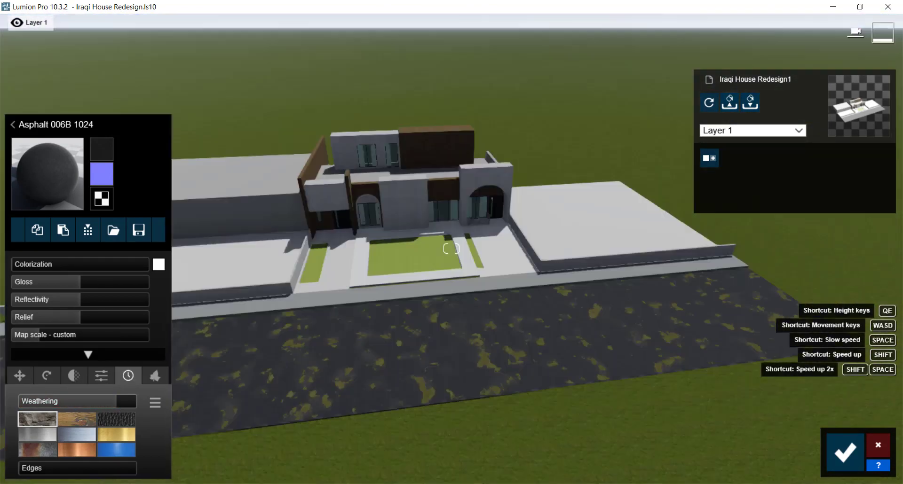
scroll(375, 233, "up", 5)
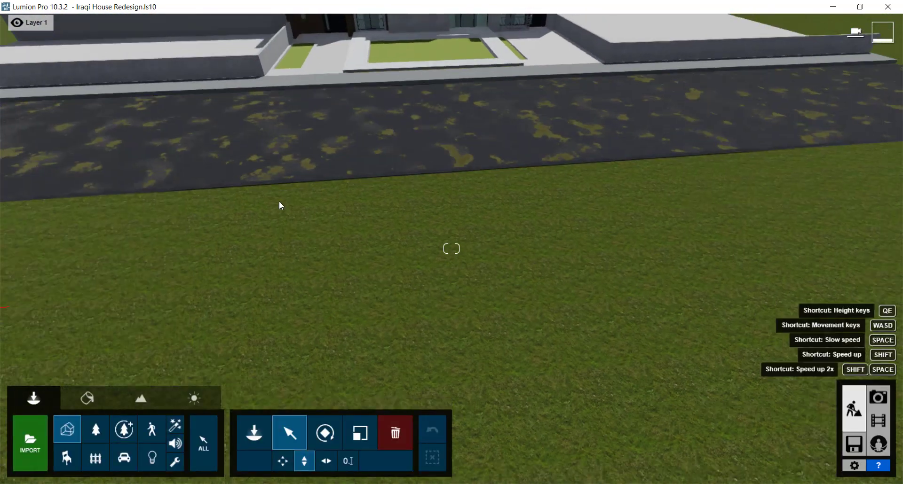
scroll(520, 418, "down", 5)
scroll(400, 164, "up", 3)
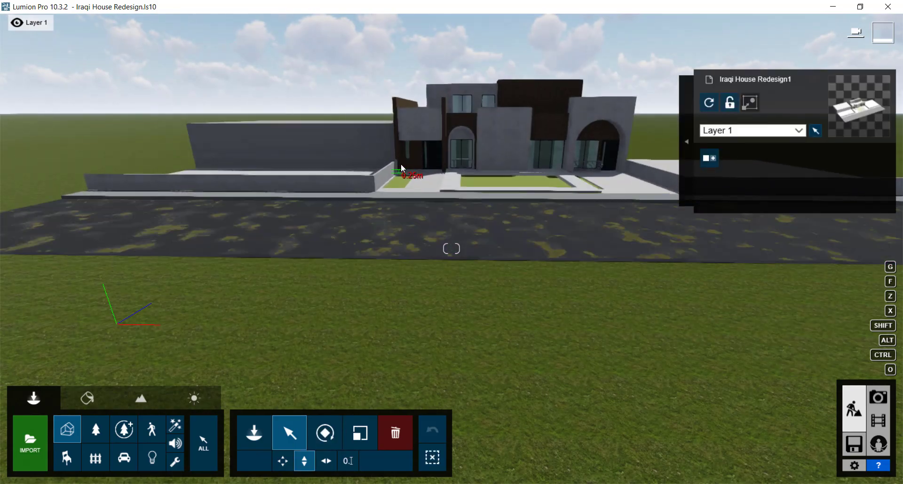
scroll(452, 111, "up", 3)
scroll(453, 112, "up", 3)
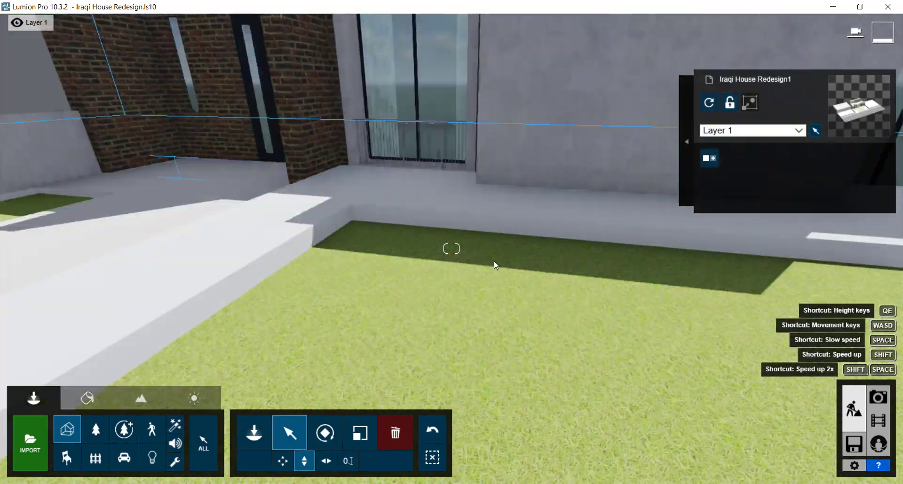
scroll(468, 373, "down", 5)
scroll(514, 276, "up", 3)
left_click(87, 398)
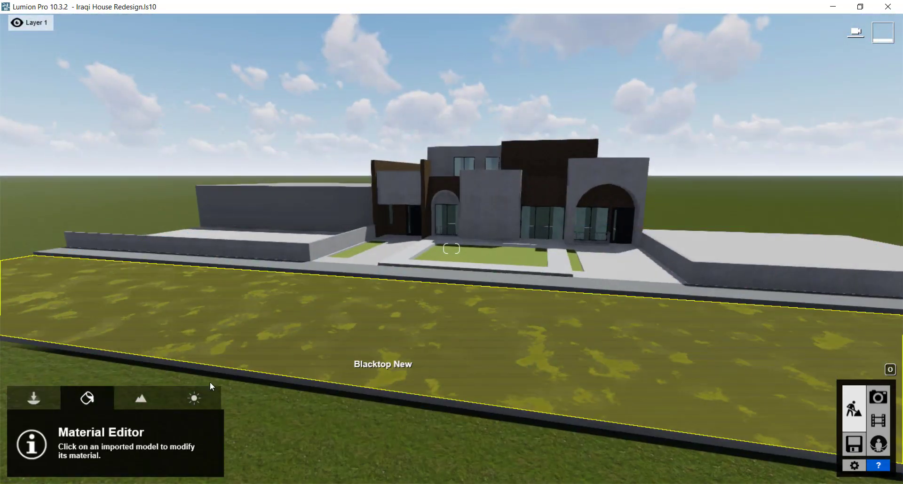
left_click(210, 382)
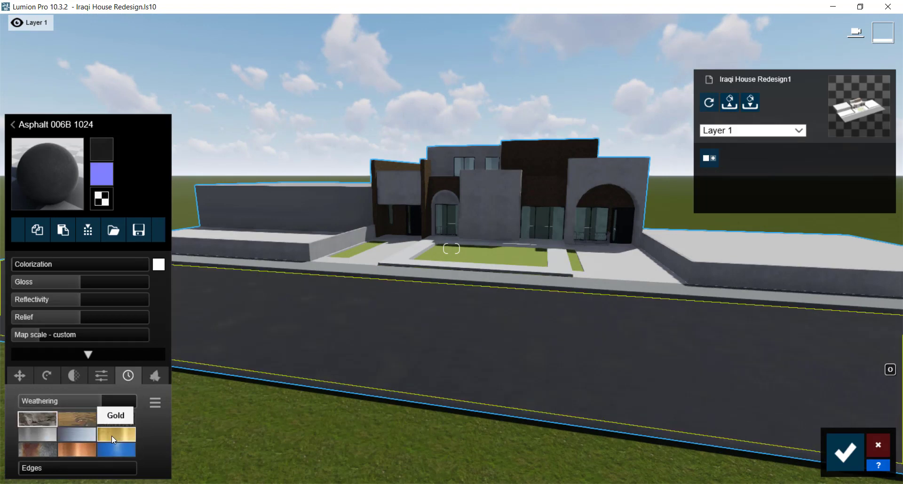
scroll(369, 365, "up", 3)
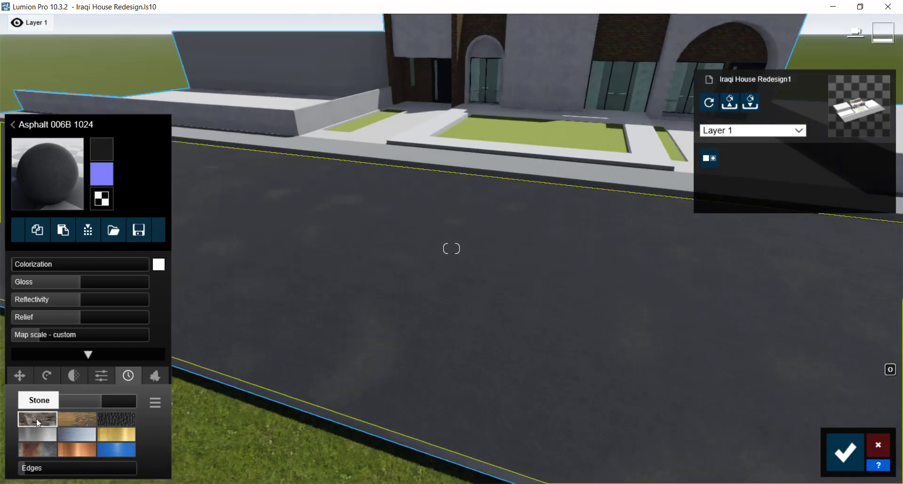
Confirm the road material, select the strip beside the road, and browse outdoor stone materials
left_click(845, 453)
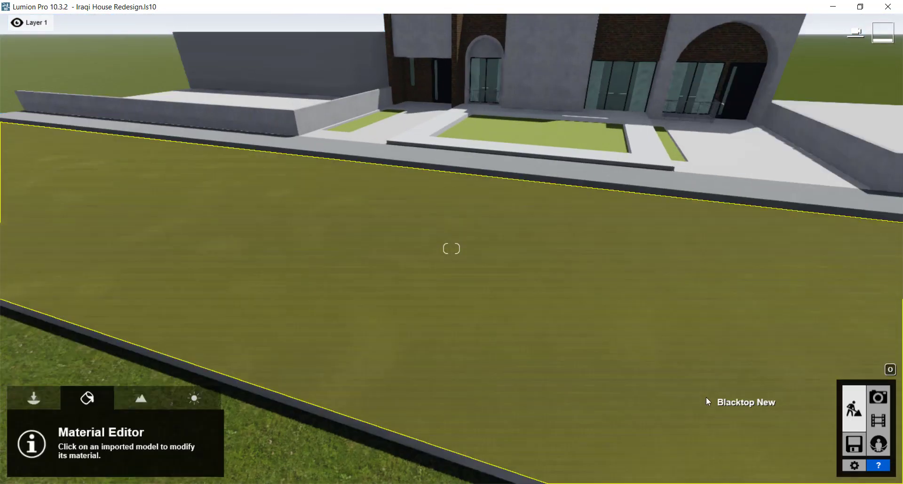
left_click(665, 294)
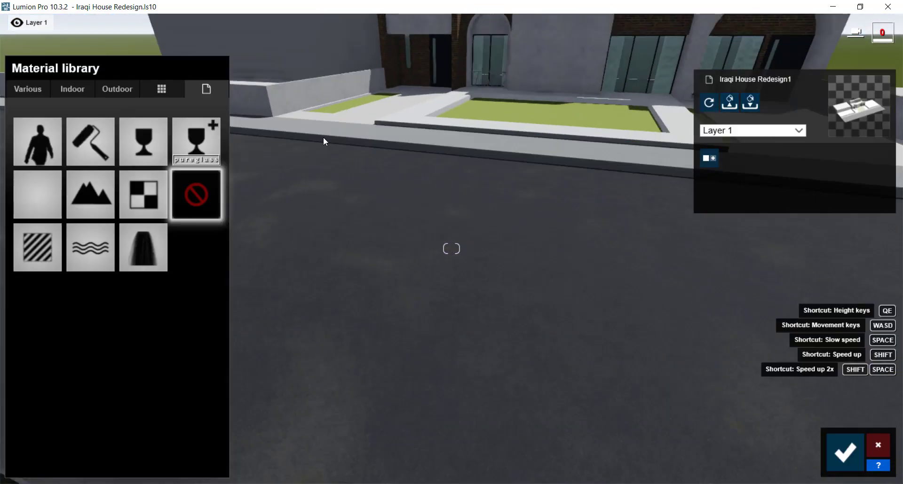
left_click(117, 89)
left_click(77, 156)
left_click(42, 192)
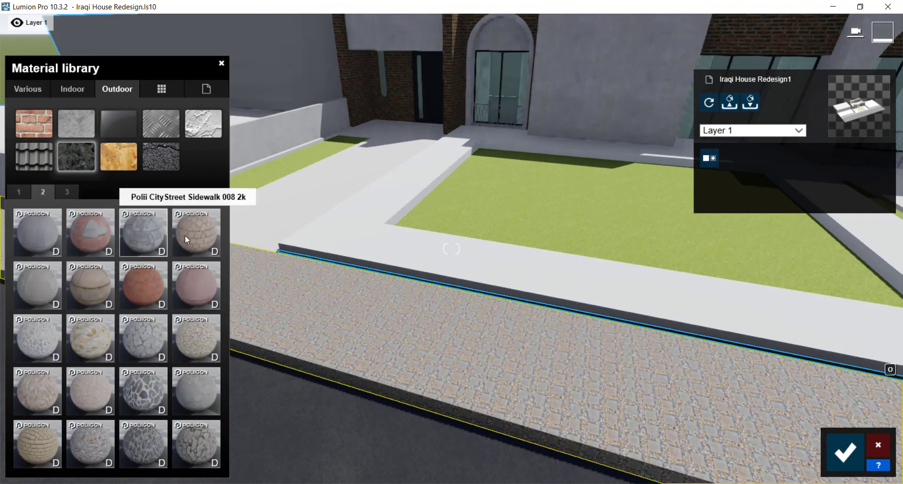
left_click(90, 444)
left_click(67, 192)
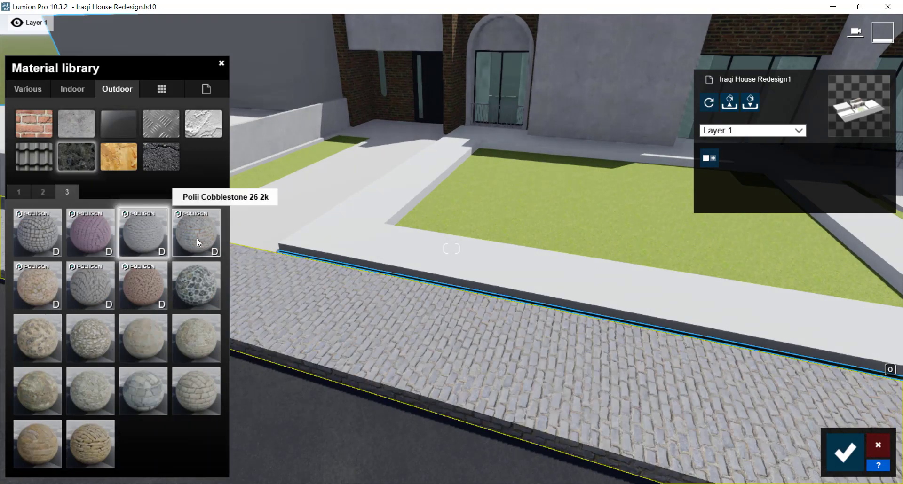
left_click(109, 428)
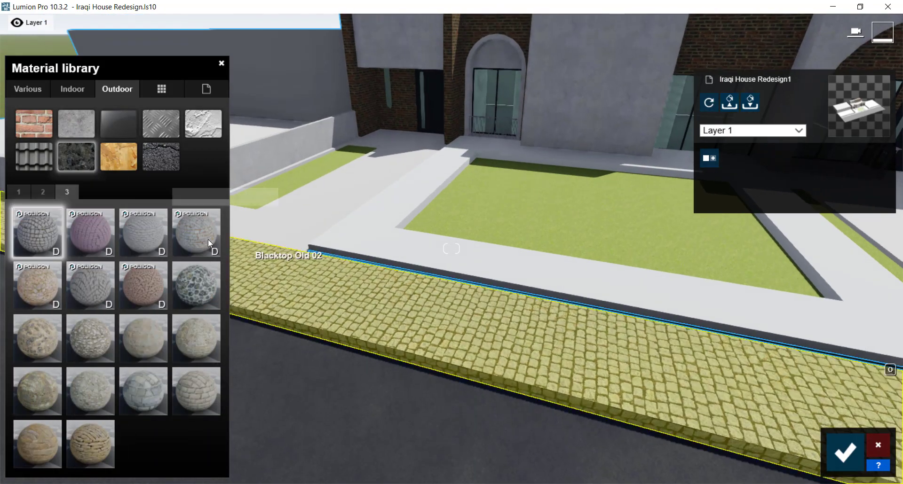
left_click(19, 192)
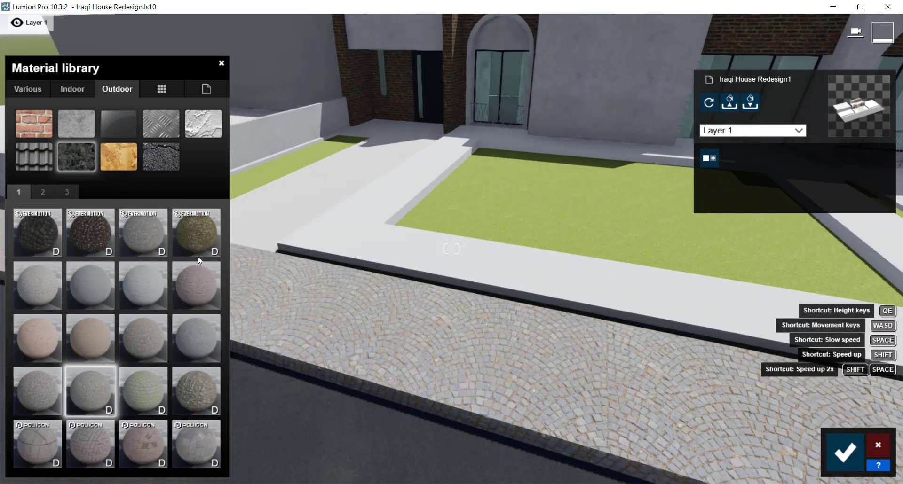
Compare brick materials, then pave the strip with a grey stone cobblestone and confirm
left_click(34, 124)
left_click(67, 192)
left_click(91, 191)
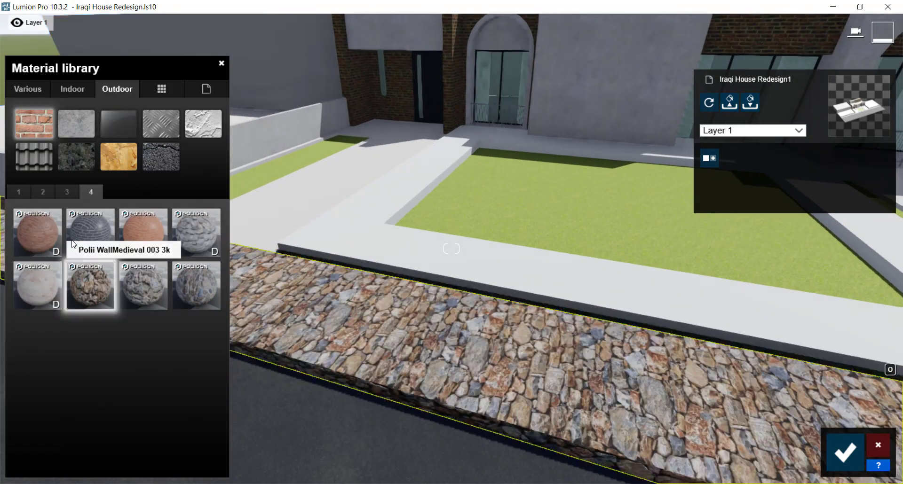
left_click(67, 192)
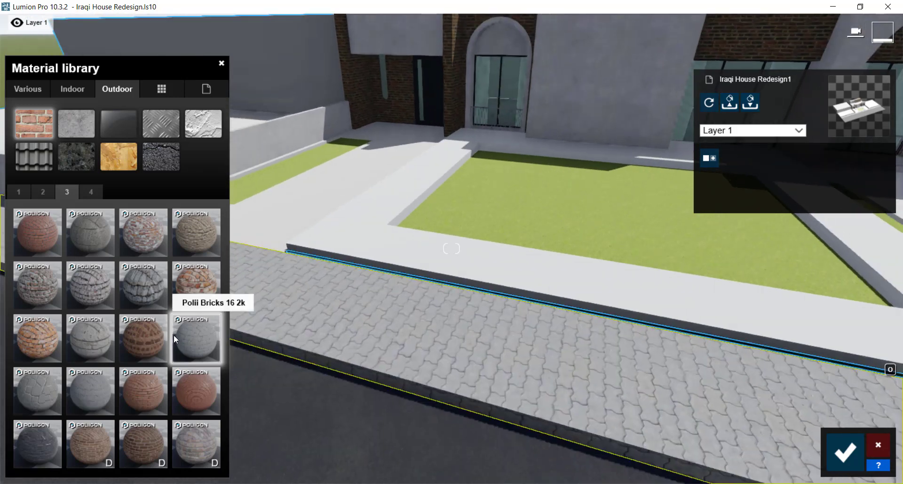
left_click(42, 192)
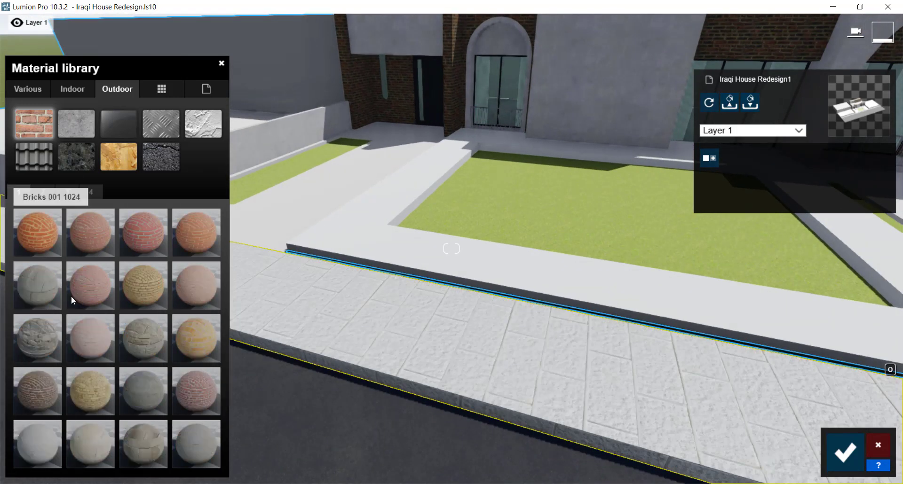
left_click(91, 191)
left_click(67, 192)
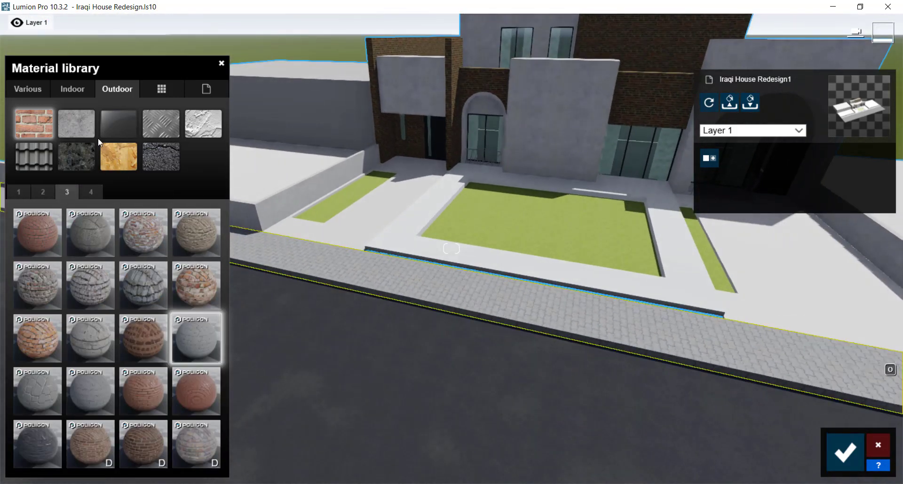
left_click(78, 153)
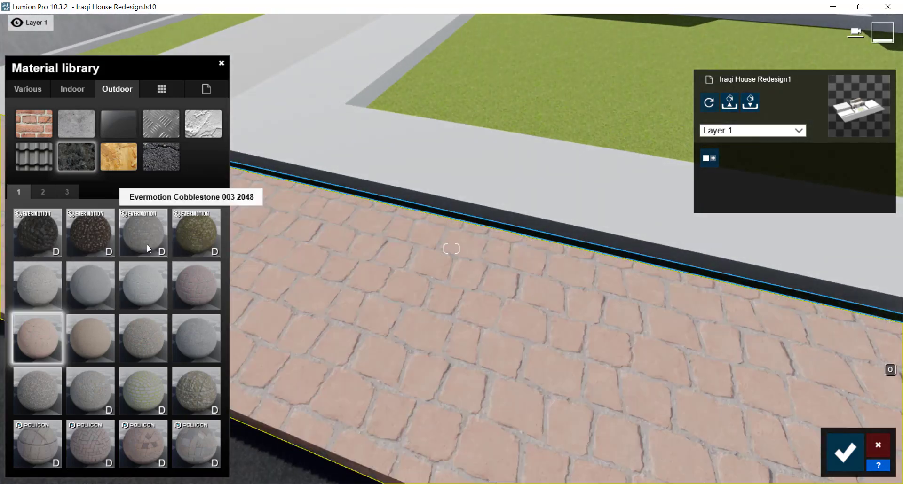
left_click(147, 244)
left_click(845, 453)
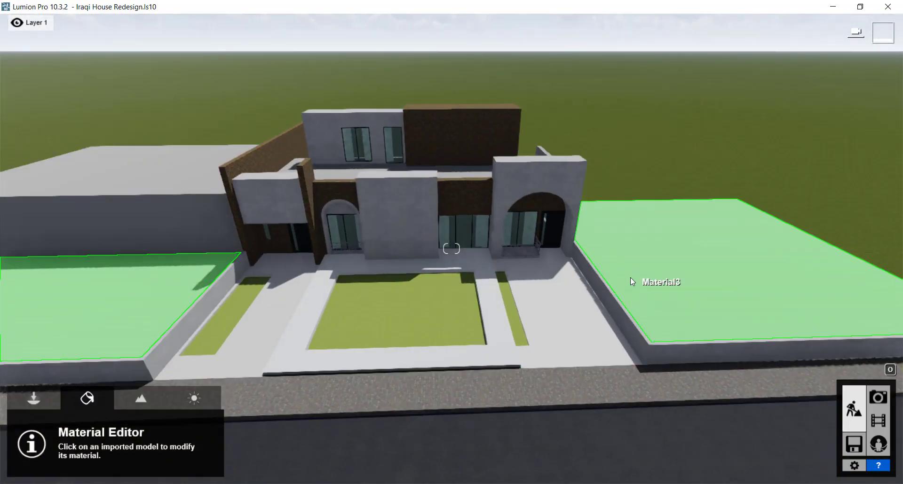
Select the walkway and try a stone paving material on it
scroll(387, 347, "down", 2)
scroll(388, 350, "up", 5)
left_click(388, 351)
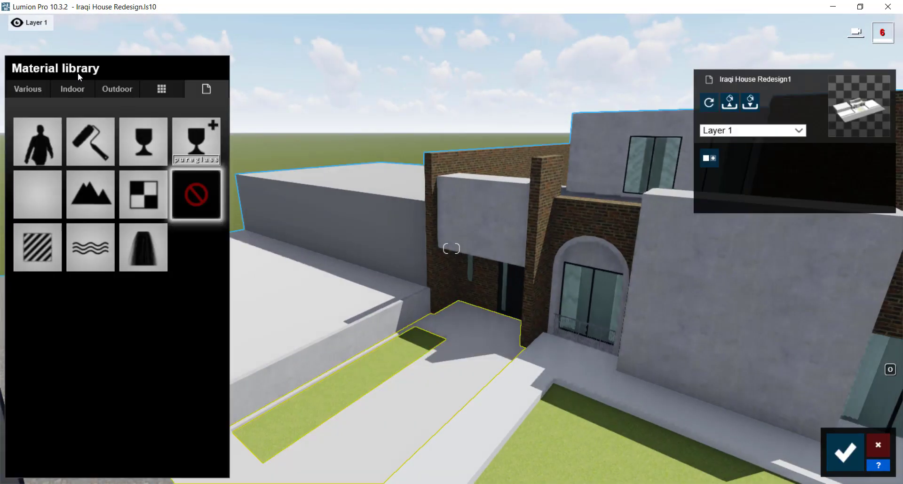
scroll(541, 340, "up", 3)
scroll(419, 404, "up", 3)
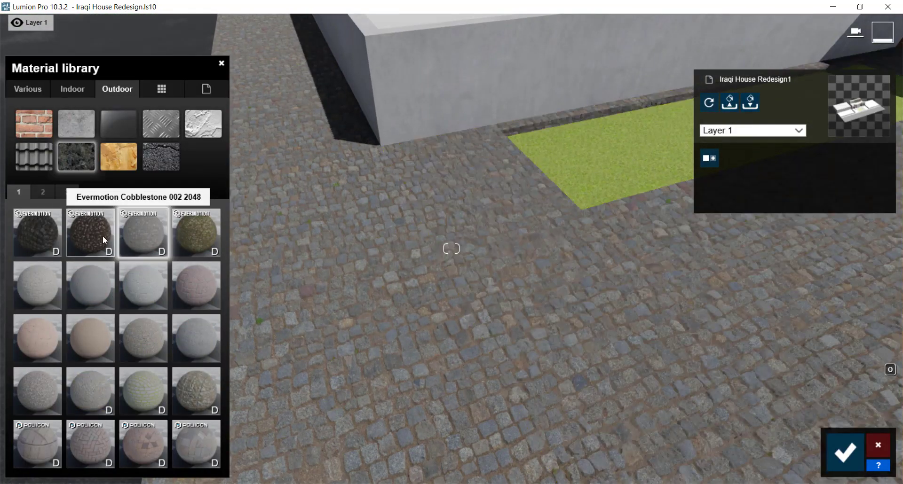
left_click(67, 192)
left_click(38, 285)
scroll(426, 298, "down", 5)
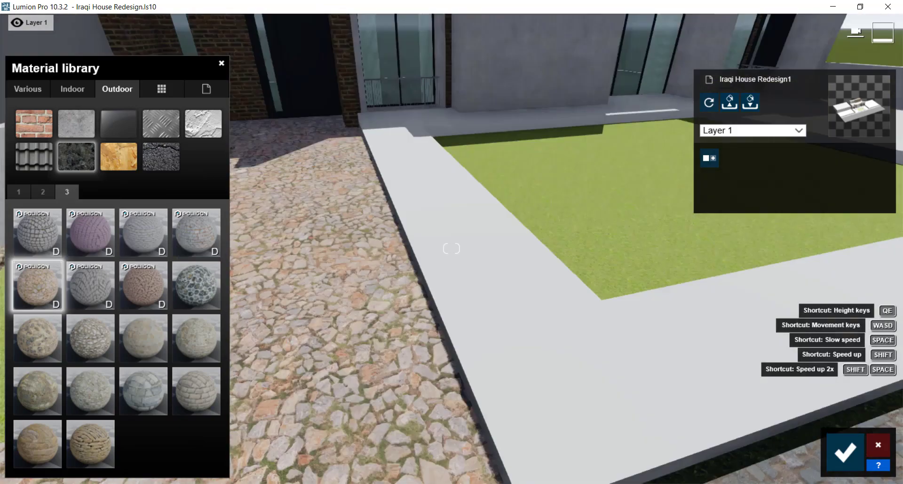
Give the walkway the Concrete 010 1024 material and confirm it
left_click(86, 127)
scroll(429, 393, "up", 3)
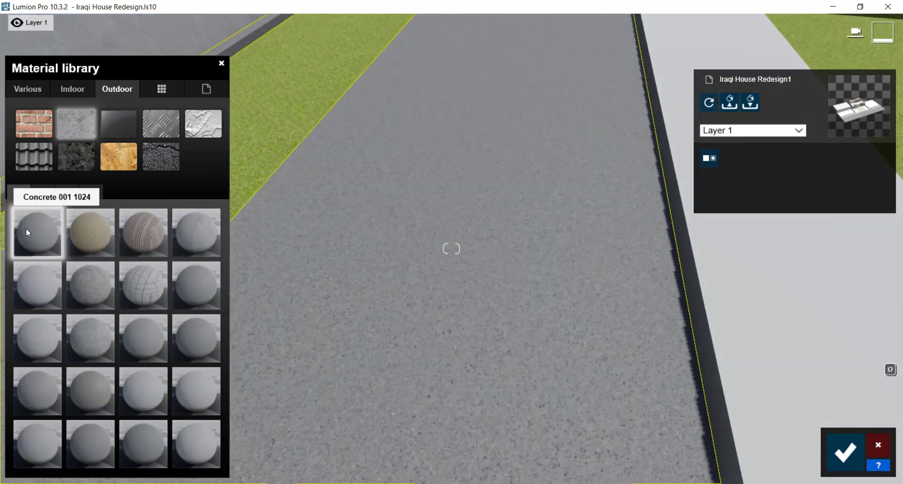
left_click(143, 338)
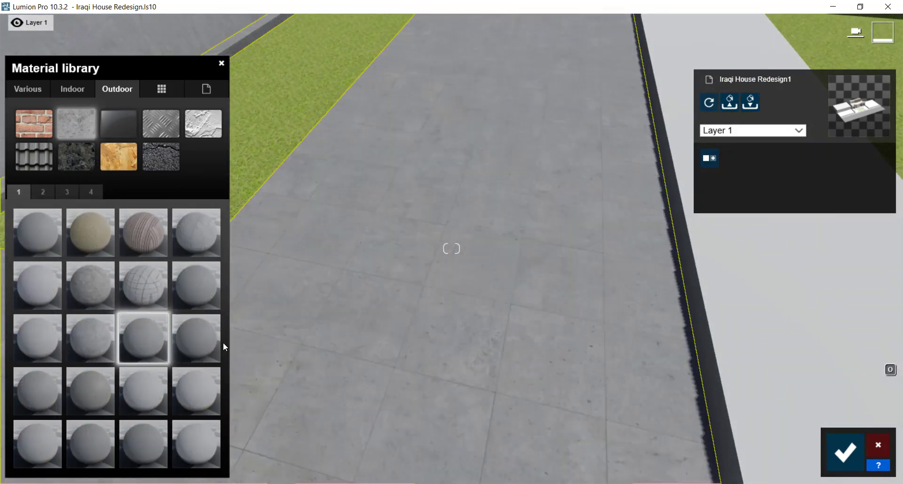
left_click(136, 393)
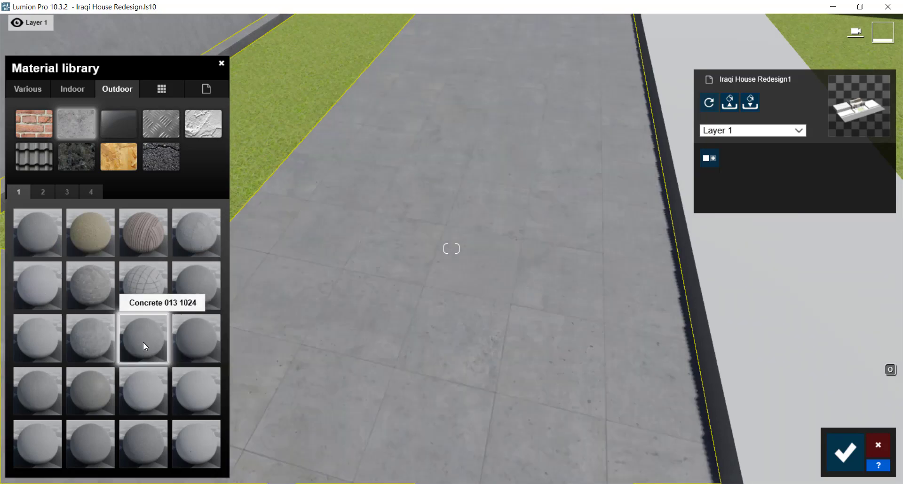
left_click(40, 236)
scroll(424, 339, "down", 5)
left_click(833, 444)
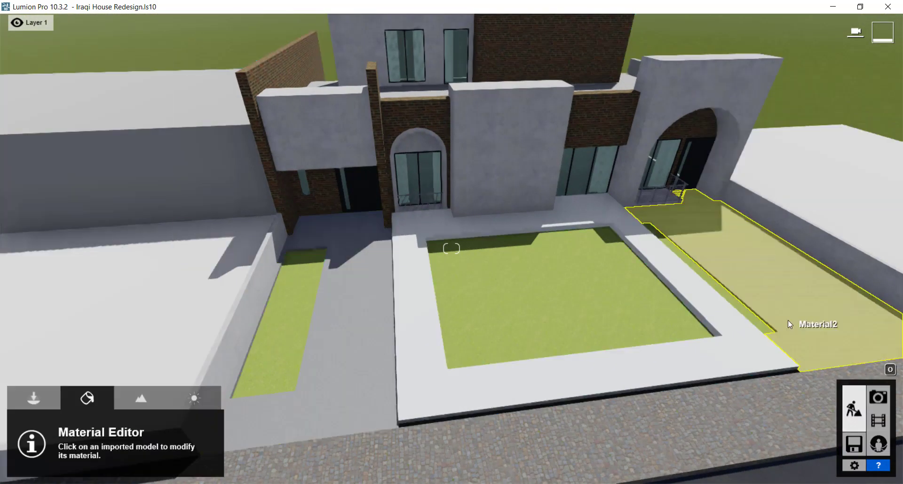
scroll(706, 324, "up", 5)
right_click_drag(648, 321, 519, 373)
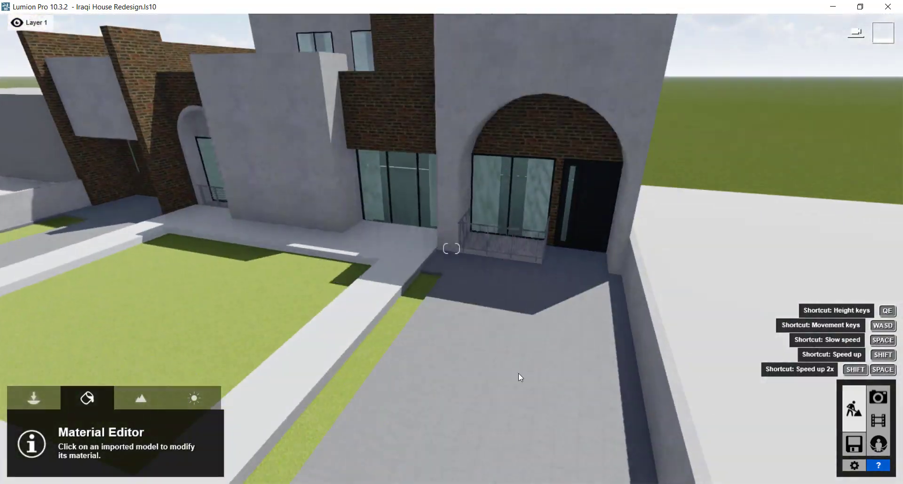
scroll(520, 377, "down", 5)
scroll(464, 423, "up", 5)
Switch the grey translucent windows to Interior Glass 001 and show its adjustment sliders
left_click(569, 320)
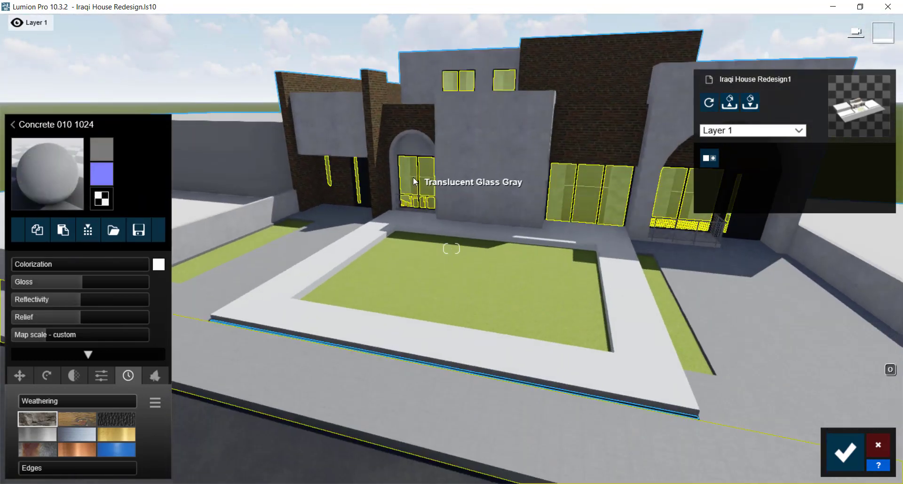
left_click(414, 181)
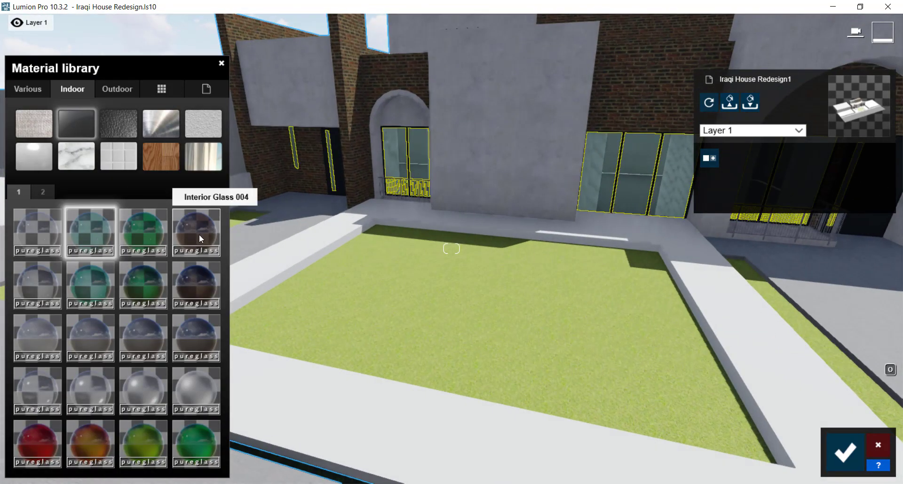
left_click(30, 236)
left_click(25, 297)
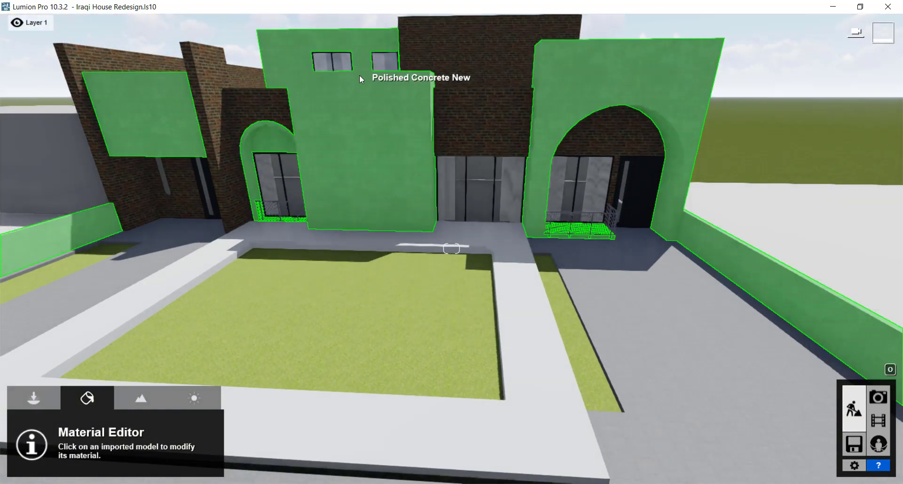
Give the dark brick walls a red brick material from Outdoor > Bricks, framing the facade
left_click(520, 101)
left_click(117, 89)
left_click(34, 123)
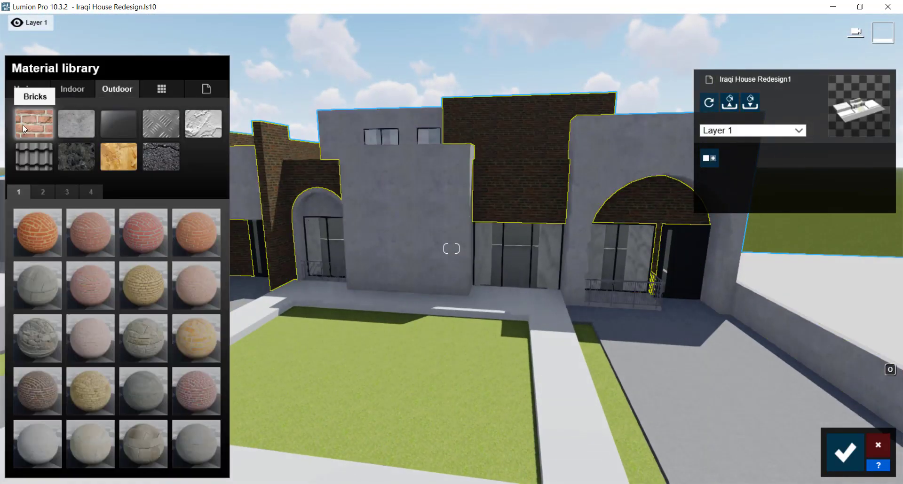
scroll(493, 352, "up", 5)
right_click_drag(300, 266, 289, 267)
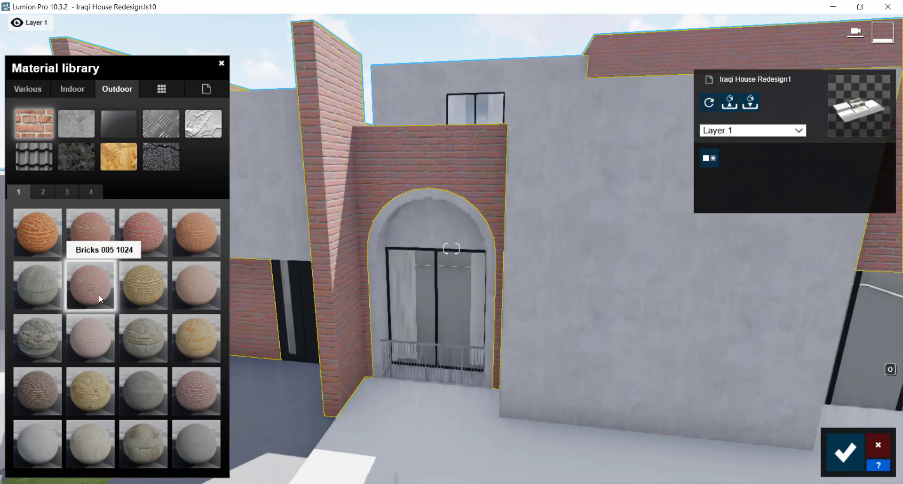
scroll(99, 295, "down", 1)
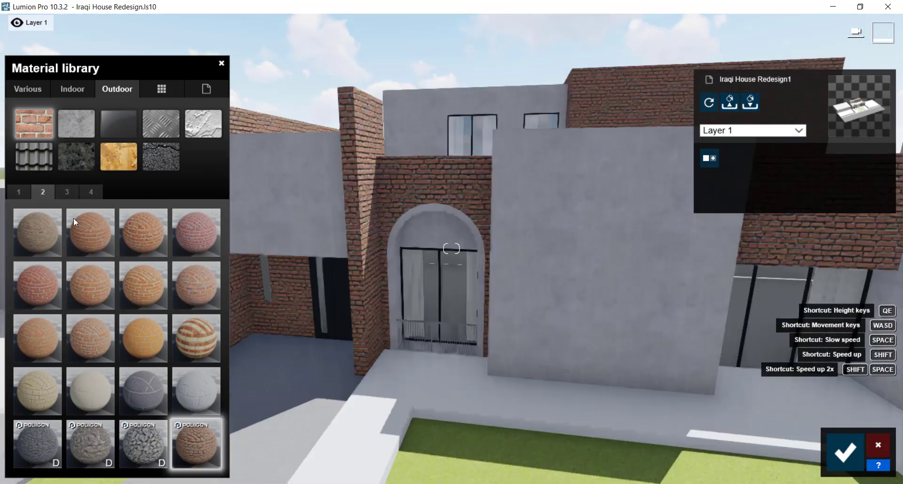
scroll(49, 224, "down", 1)
right_click_drag(458, 209, 430, 243)
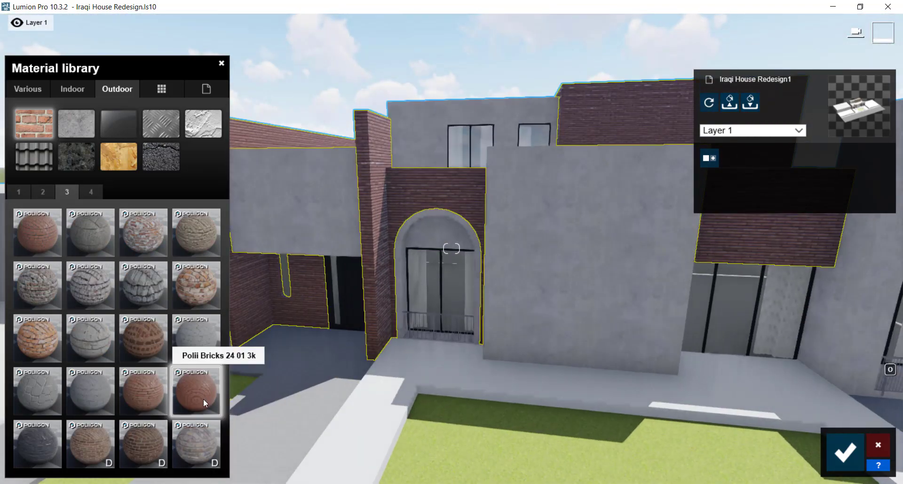
key("s")
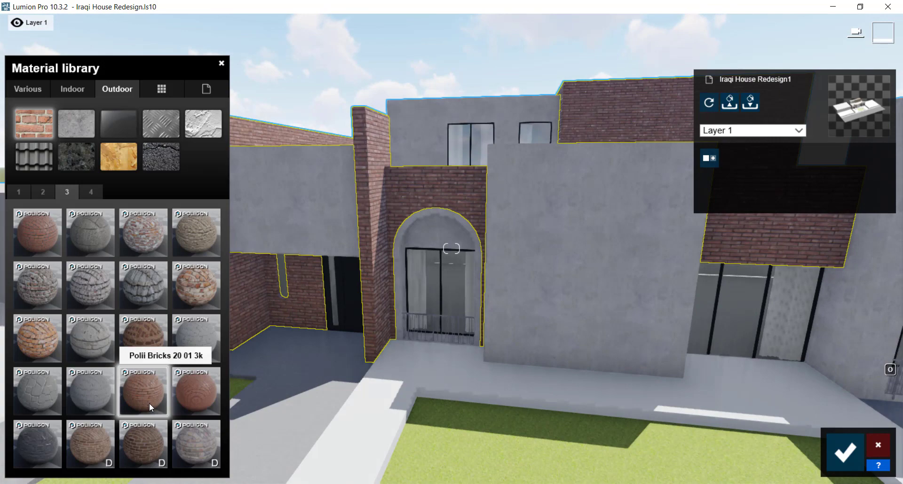
scroll(39, 228, "down", 1)
right_click_drag(466, 180, 549, 183)
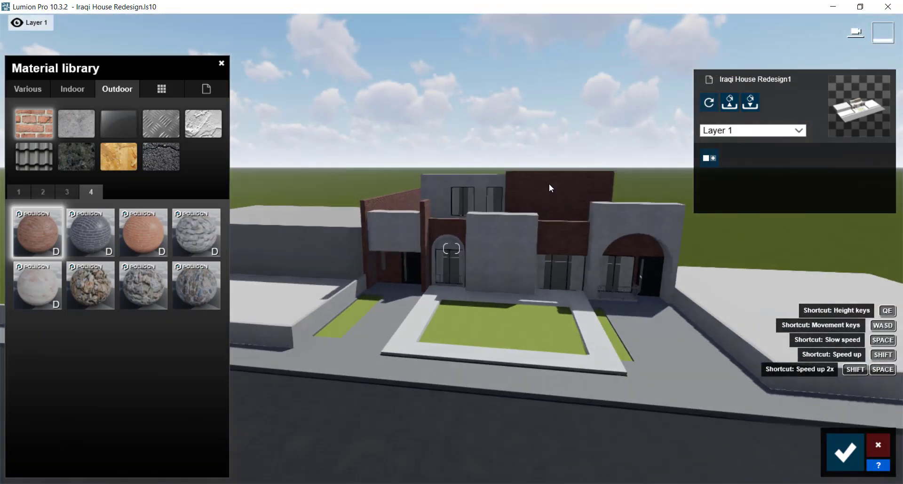
scroll(345, 261, "up", 5)
Apply Aluminium to the door and window frames and adjust its gloss
left_click(294, 247)
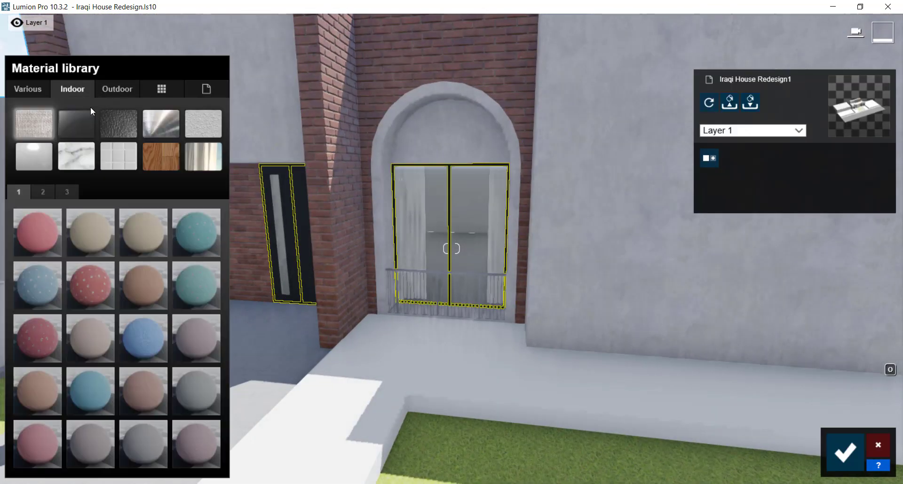
left_click(161, 123)
left_click(38, 232)
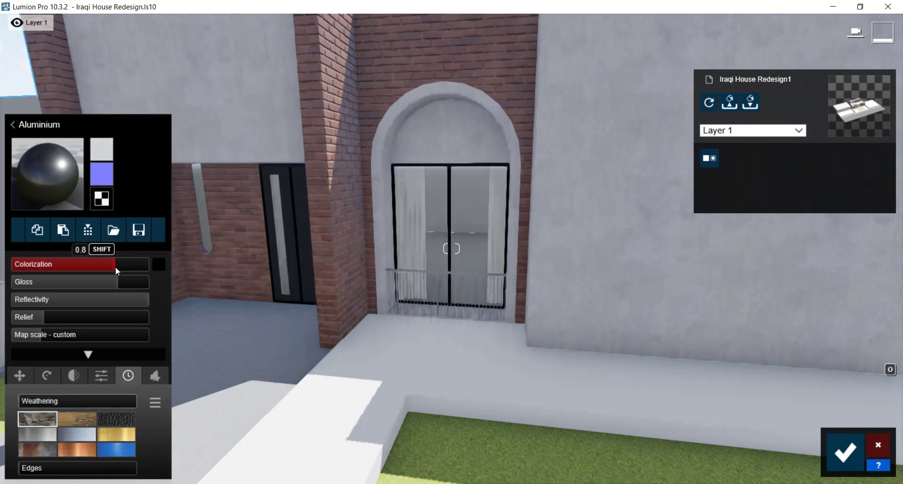
scroll(166, 272, "up", 5)
left_click(81, 282)
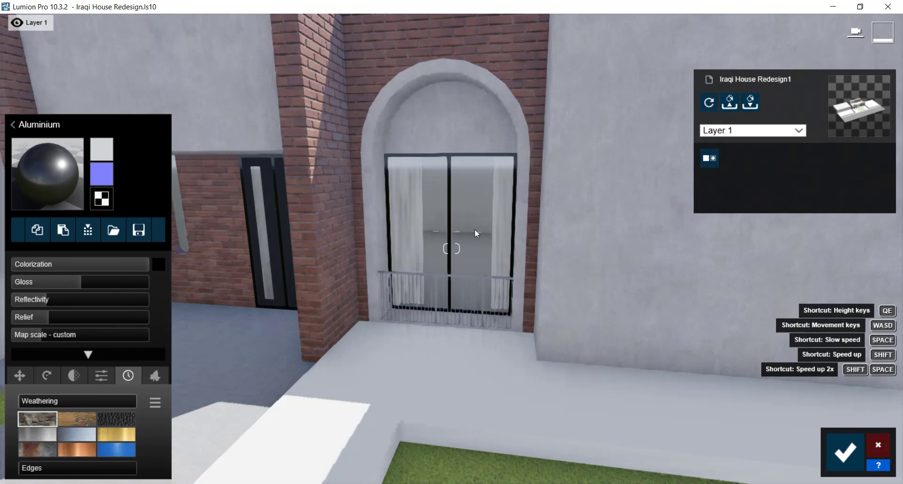
Select the next surface and show the Indoor wood materials
left_click(13, 124)
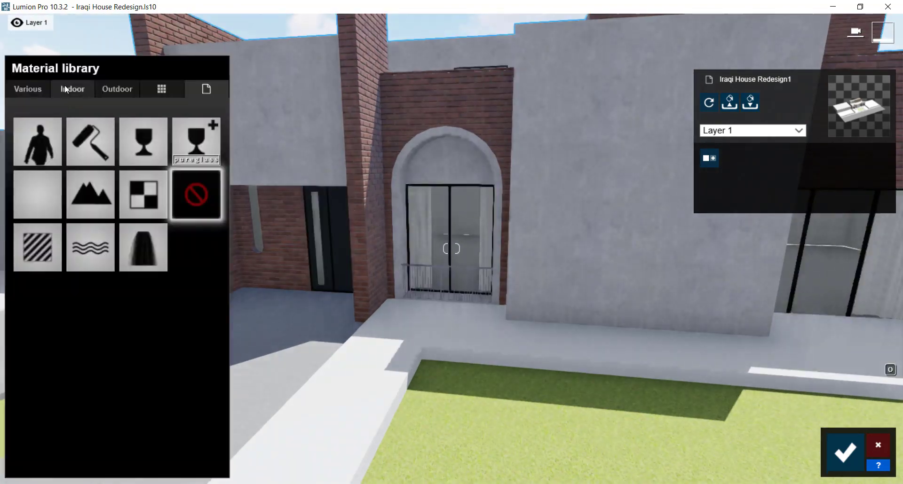
left_click(72, 89)
left_click(161, 156)
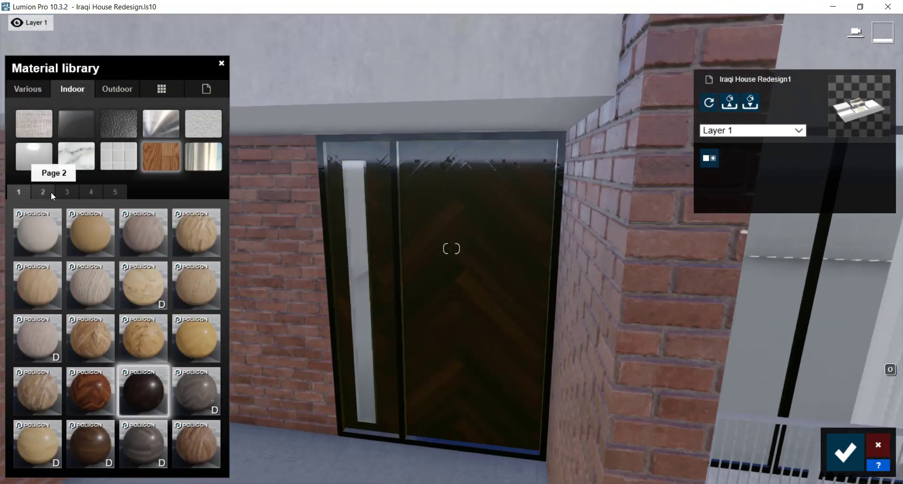
Give the entrance door the Polii Wood Fine 013 VAR1 3K wood finish
left_click(43, 192)
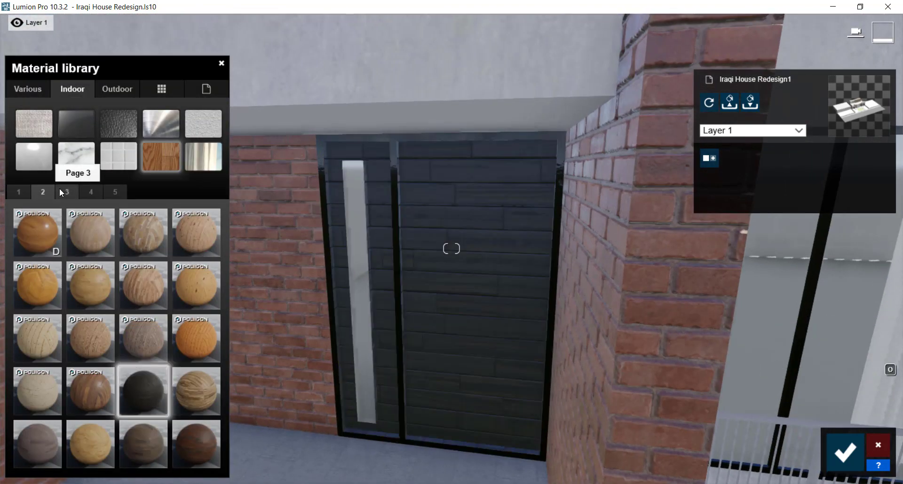
left_click(67, 192)
left_click(90, 192)
left_click(118, 193)
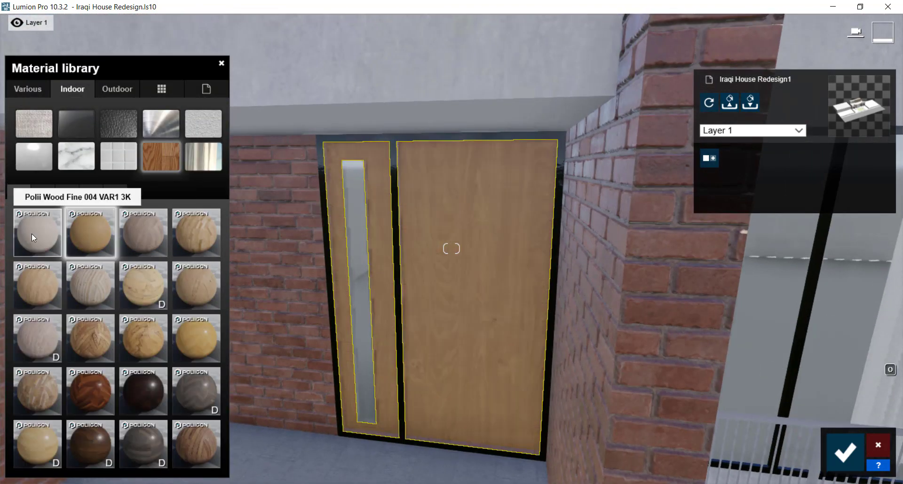
left_click(33, 234)
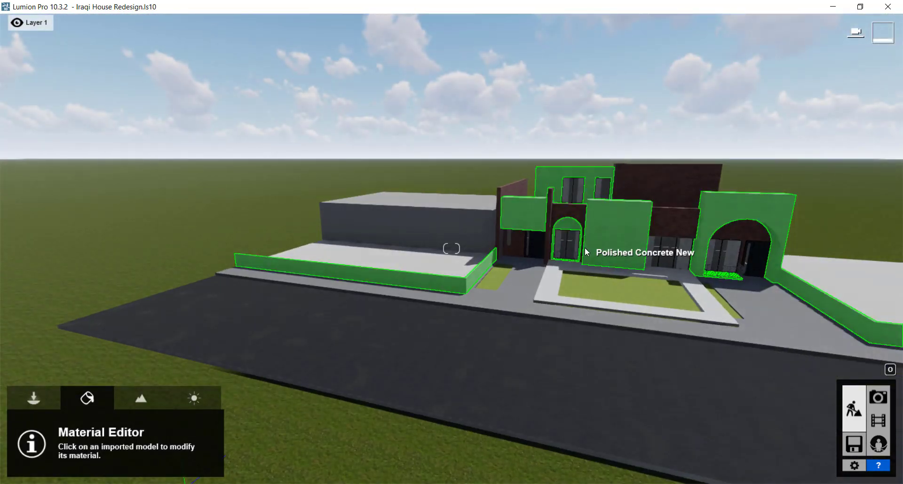
Save the project as Iraqi House Redesign.ls10 and return to Build mode
left_click(854, 444)
left_click(458, 219)
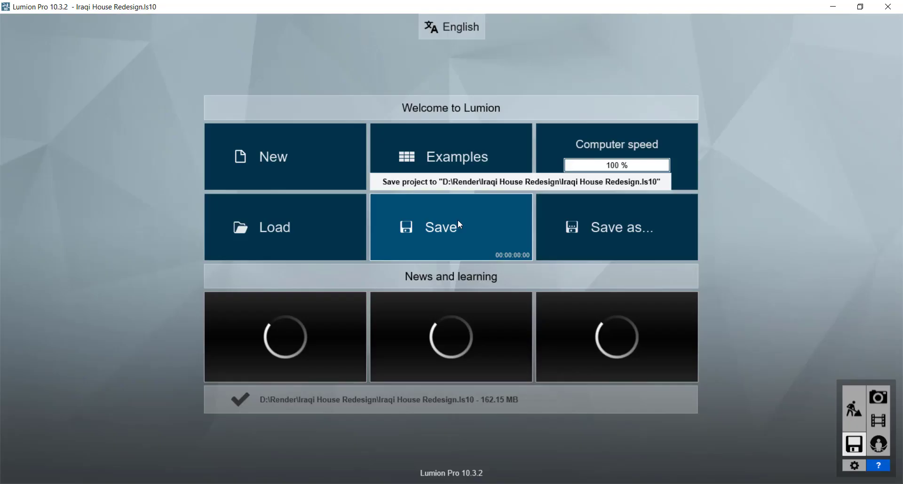
left_click(854, 424)
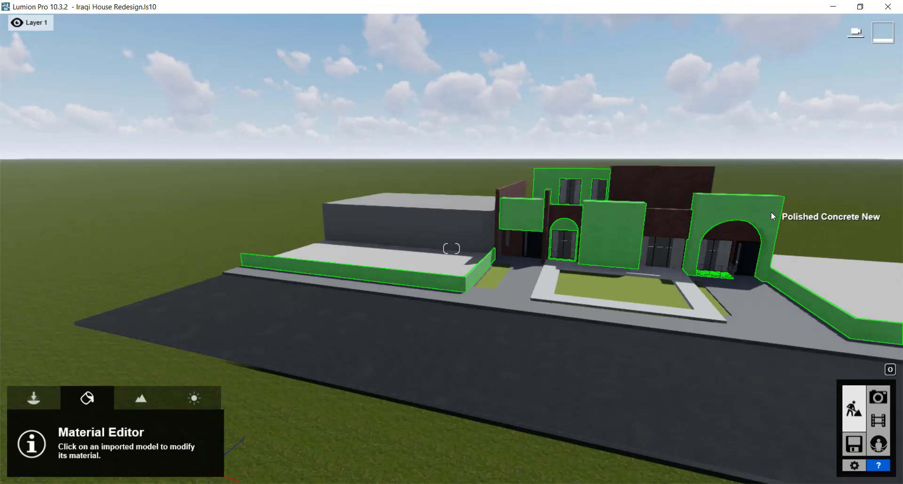
left_click(33, 398)
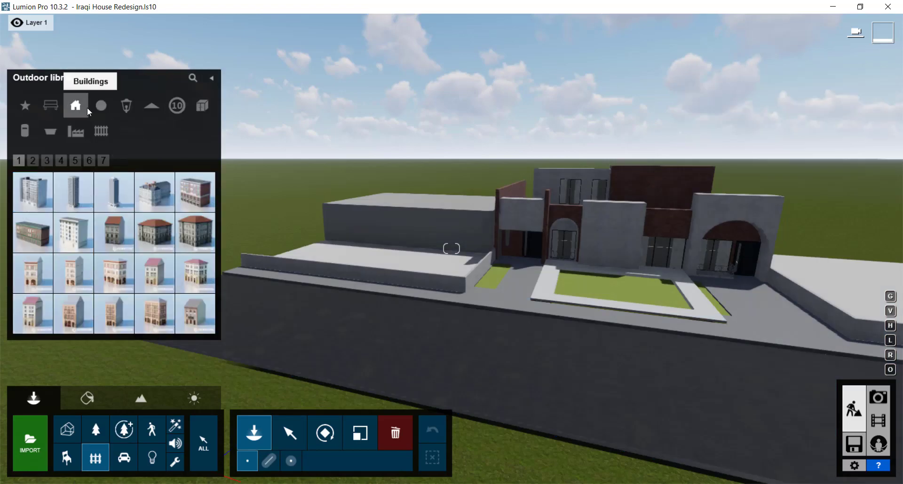
Place House NL 003 from the Buildings library beside the main house
left_click(61, 161)
left_click(195, 233)
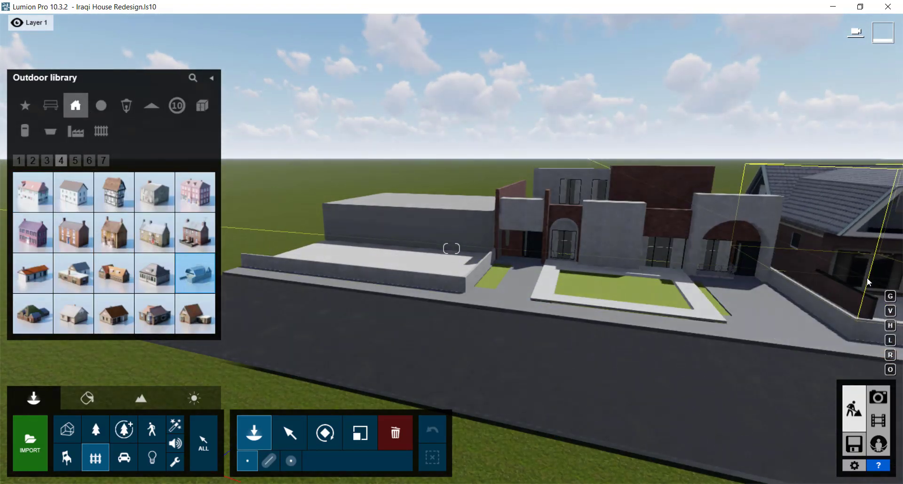
left_click(75, 160)
left_click(195, 232)
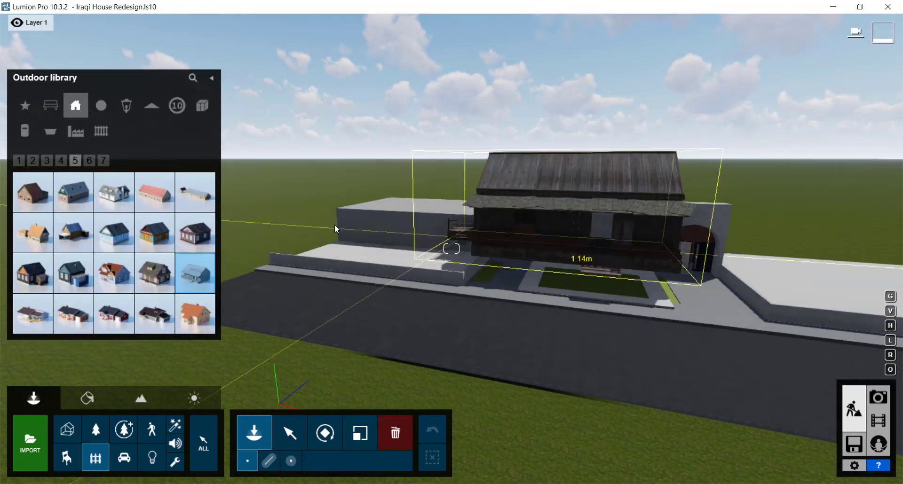
left_click(89, 161)
left_click(60, 161)
left_click(155, 273)
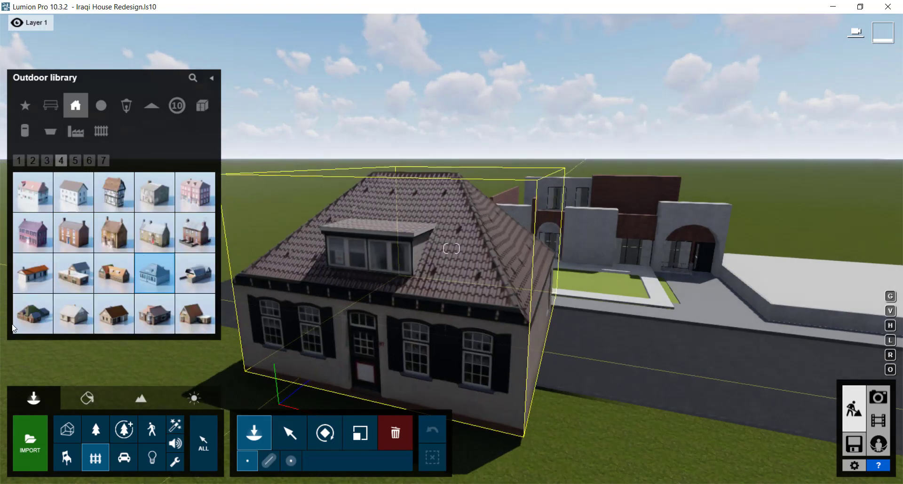
left_click(658, 292)
Reposition the new house and bring up the Nature tree library
mouse_move(450, 378)
right_mouse_down()
mouse_move(588, 320)
mouse_move(501, 342)
right_mouse_up()
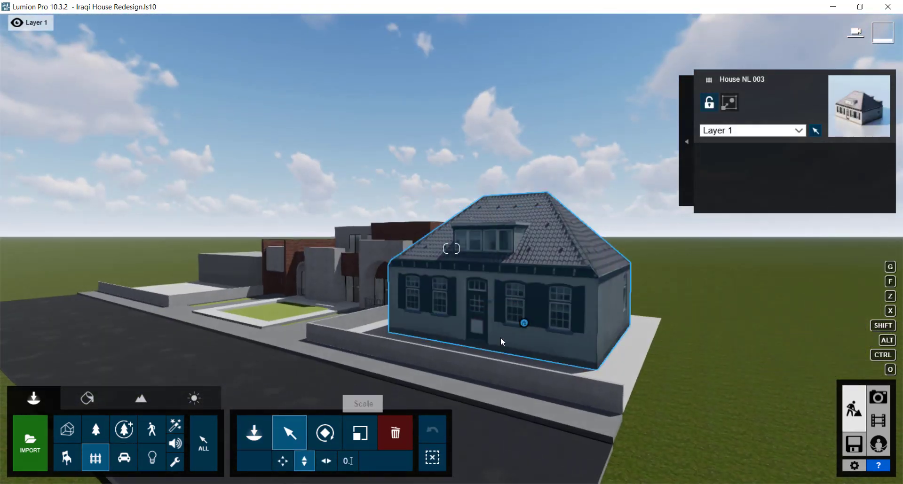
left_click(536, 332)
right_click_drag(478, 301, 414, 250)
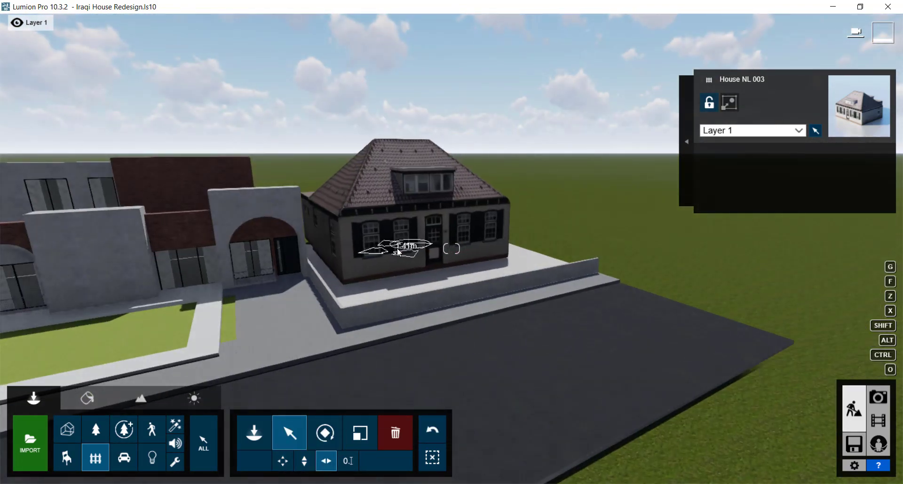
left_click(95, 429)
left_click(73, 192)
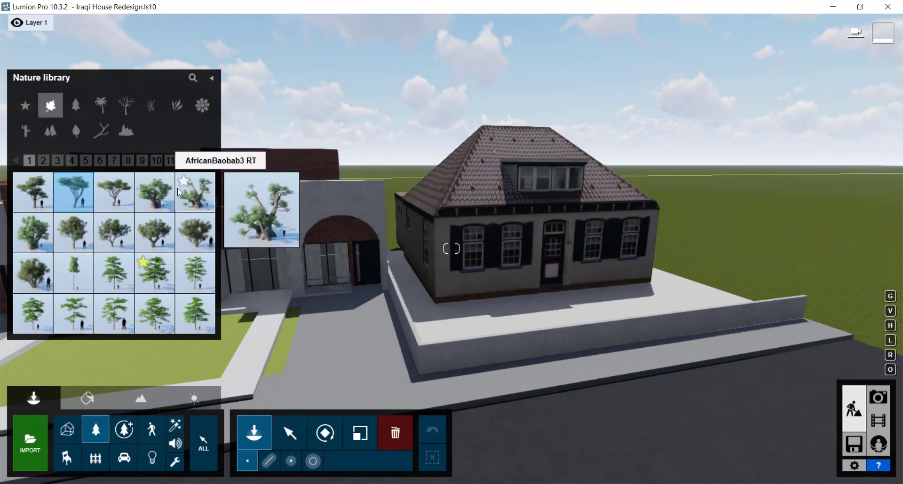
Pick a tree from the Nature library and select the old house object
left_click(155, 272)
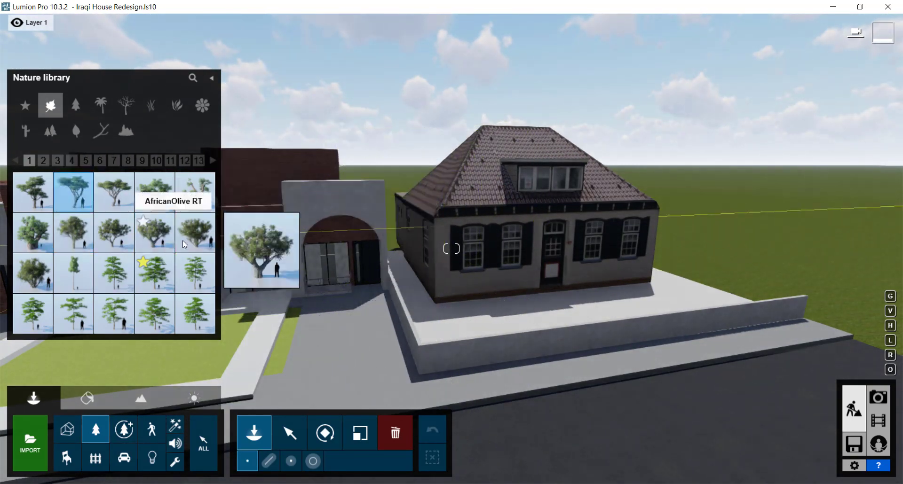
right_click_drag(486, 292, 111, 217)
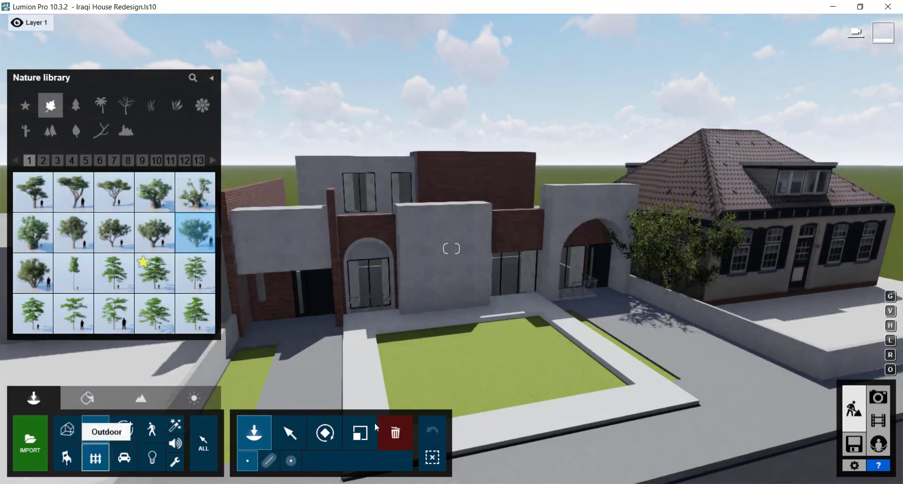
left_click(290, 432)
left_click(530, 308)
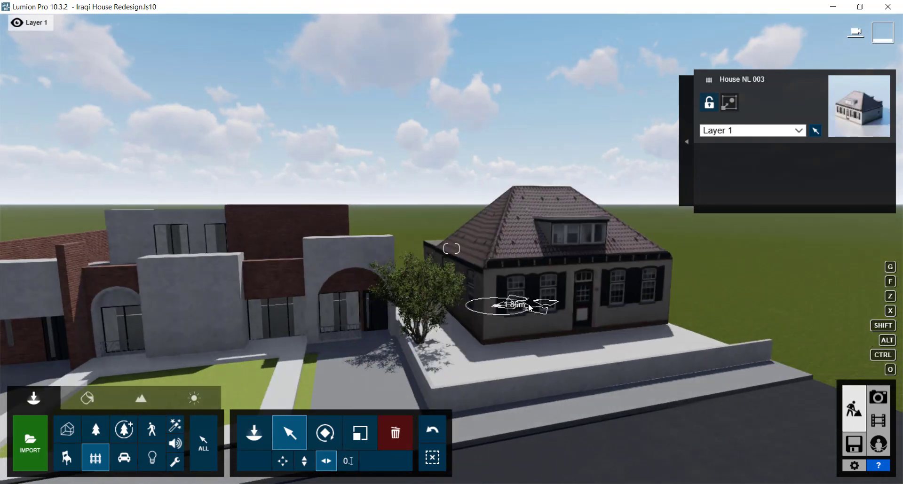
left_click(98, 437)
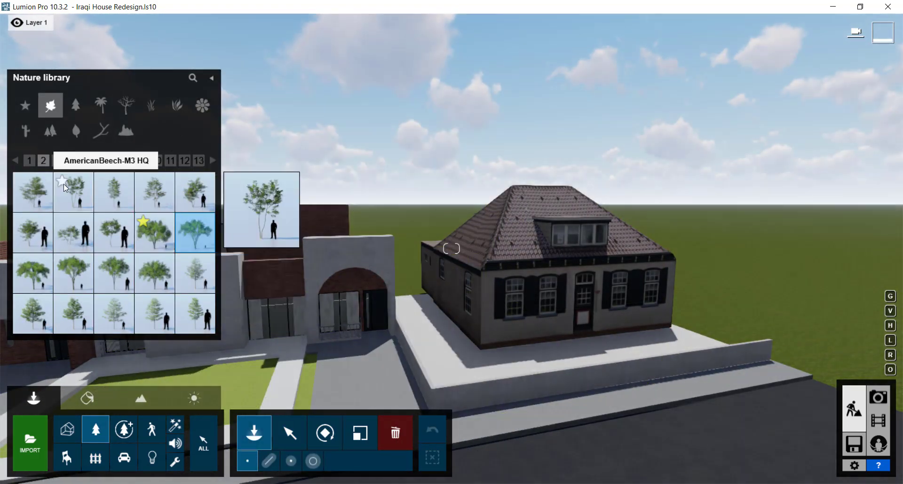
Place the BlackElder-Green3 HQ tree beside the house and frame an overhead Photo mode view
right_click_drag(431, 338, 566, 293)
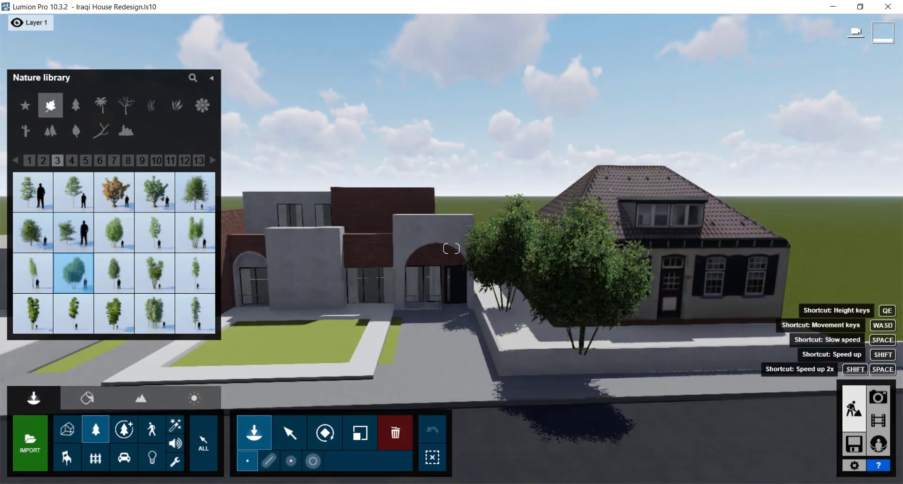
right_click_drag(537, 348, 658, 277)
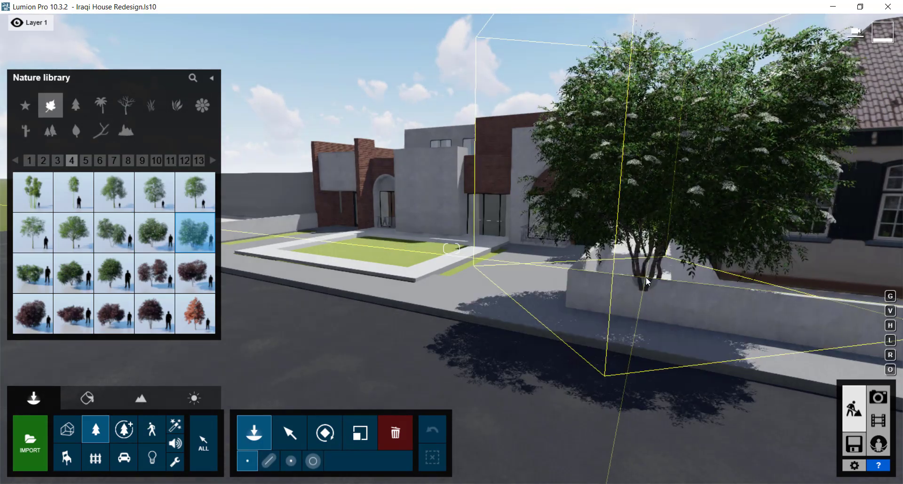
left_click(699, 254)
right_click_drag(631, 308, 533, 274)
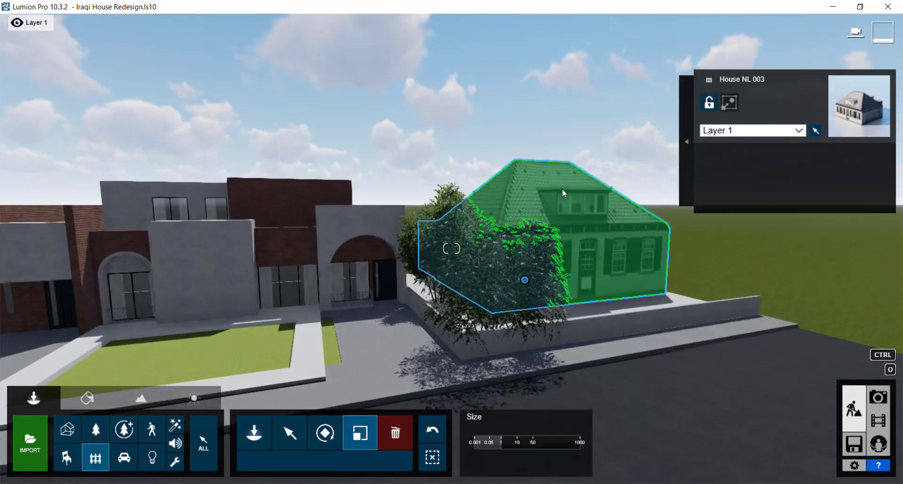
key("s")
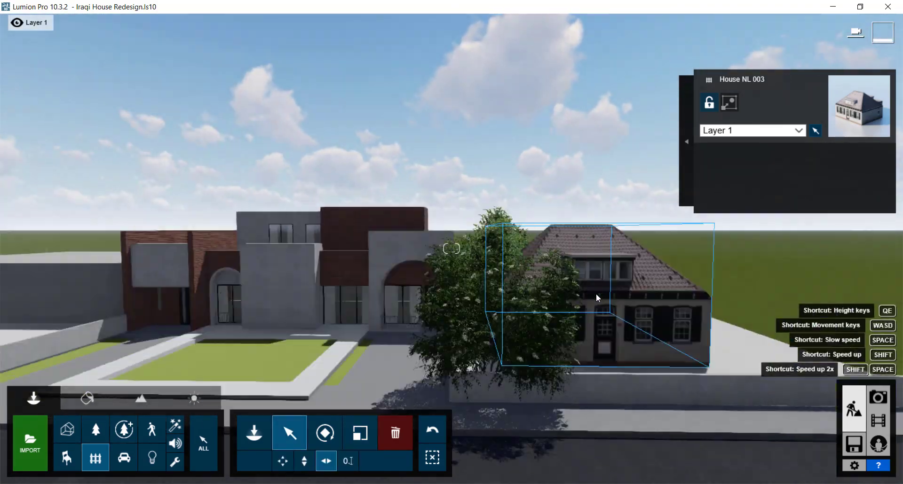
key("q")
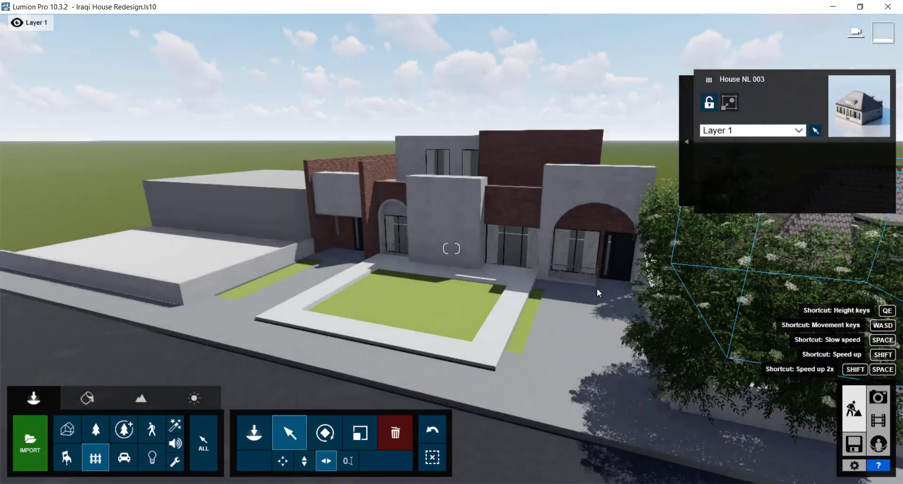
left_click(878, 398)
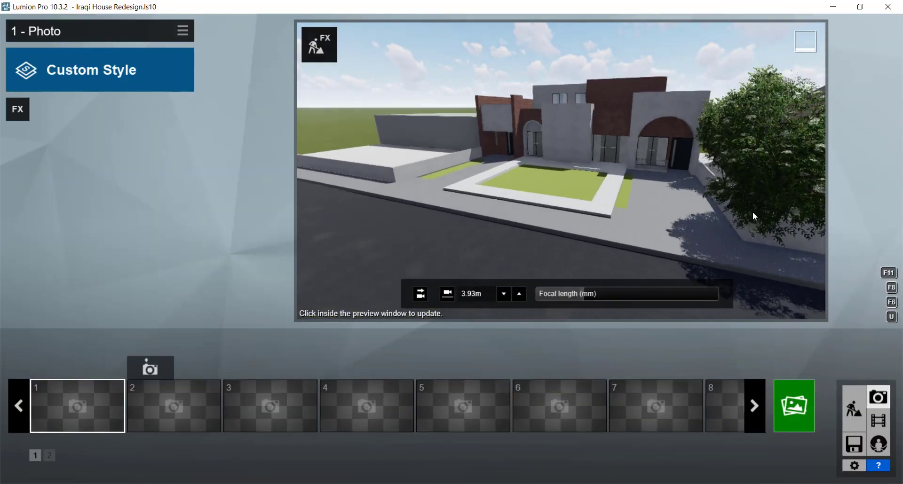
Return from Photo mode to Build mode and select the flowering tree
right_click_drag(753, 212, 649, 306)
key("Escape")
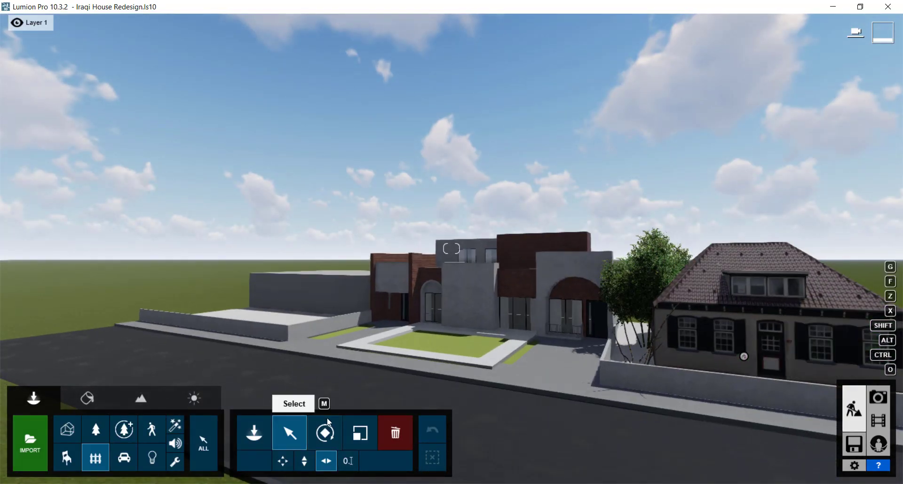
left_click(637, 386)
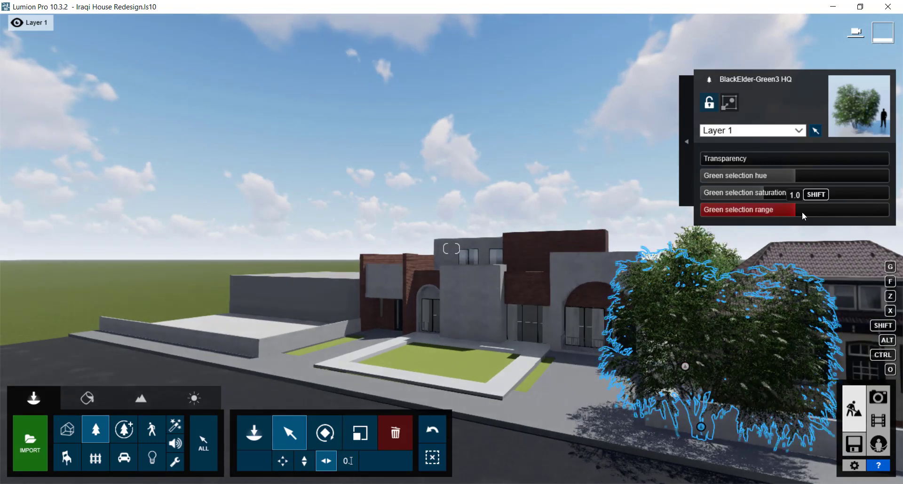
right_click_drag(686, 143, 382, 230)
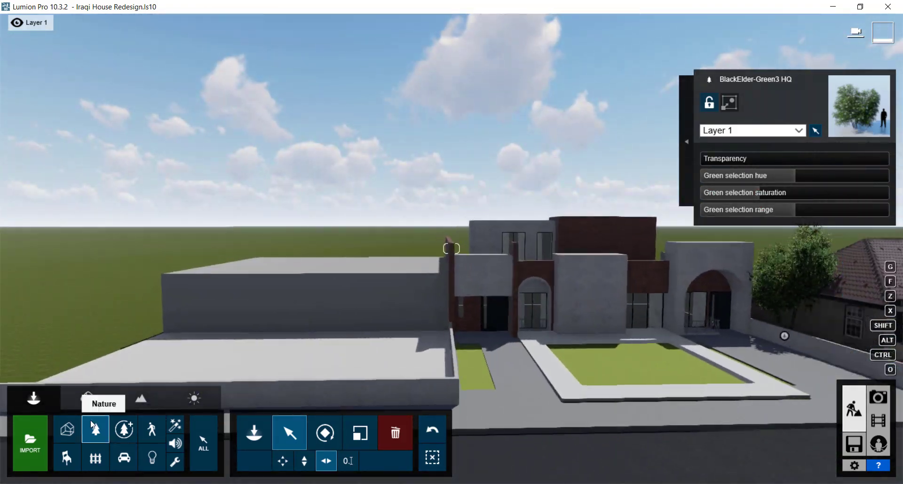
Plant AmericanElm2 L RT trees on the raised left platform, undoing the last move
left_click(96, 429)
left_click(155, 272)
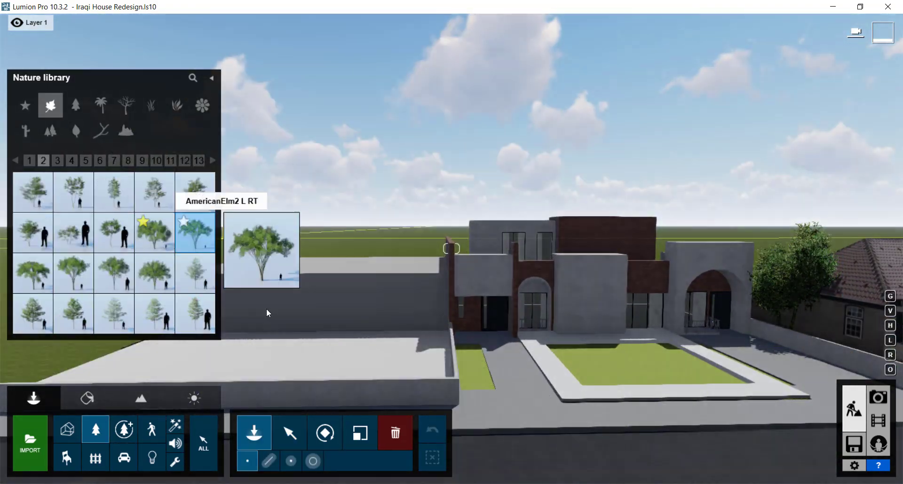
left_click(419, 343)
right_click_drag(385, 314, 328, 148)
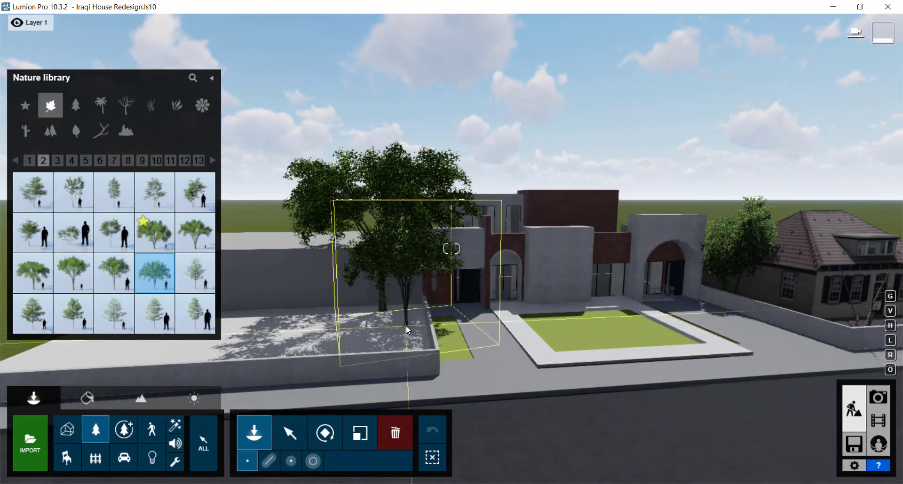
scroll(120, 278, "down", 1)
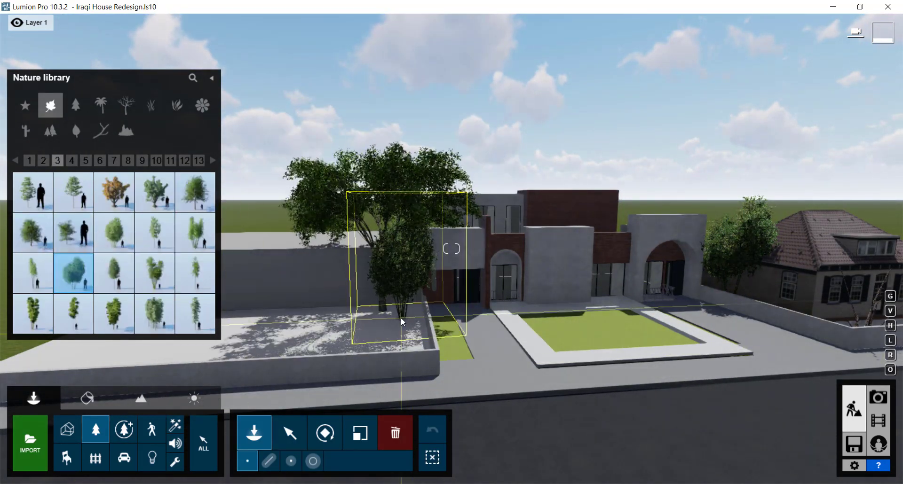
left_click(403, 322)
mouse_move(327, 313)
right_mouse_down()
mouse_move(490, 376)
mouse_move(502, 403)
right_mouse_up()
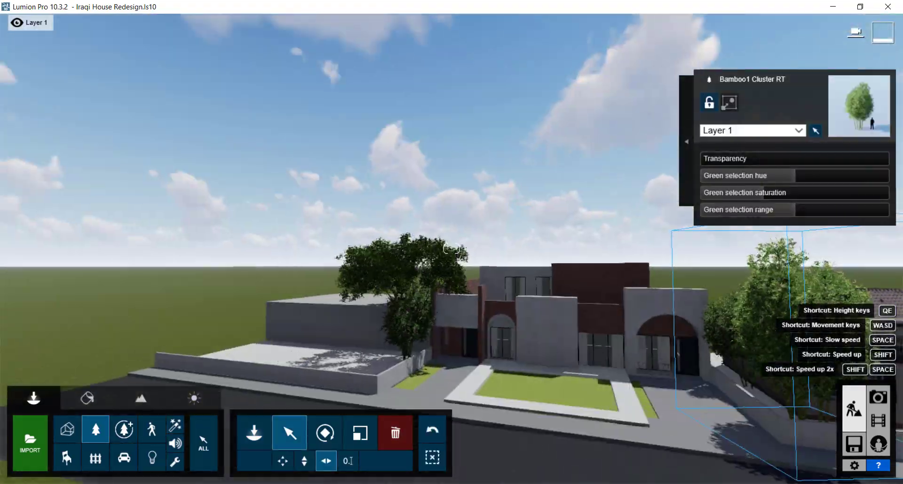
left_click(432, 430)
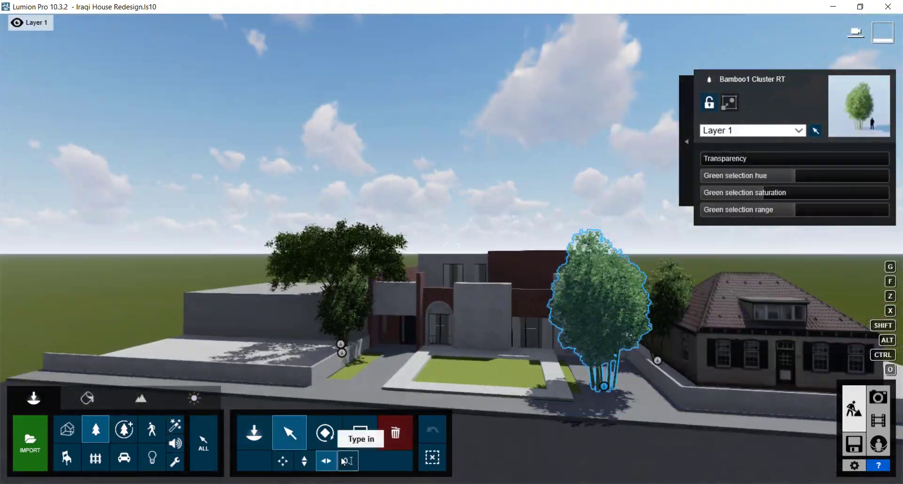
Place a Carrotwood 01 tree in front of the platform trees
left_click(95, 433)
right_click_drag(134, 345, 236, 251)
scroll(562, 367, "up", 5)
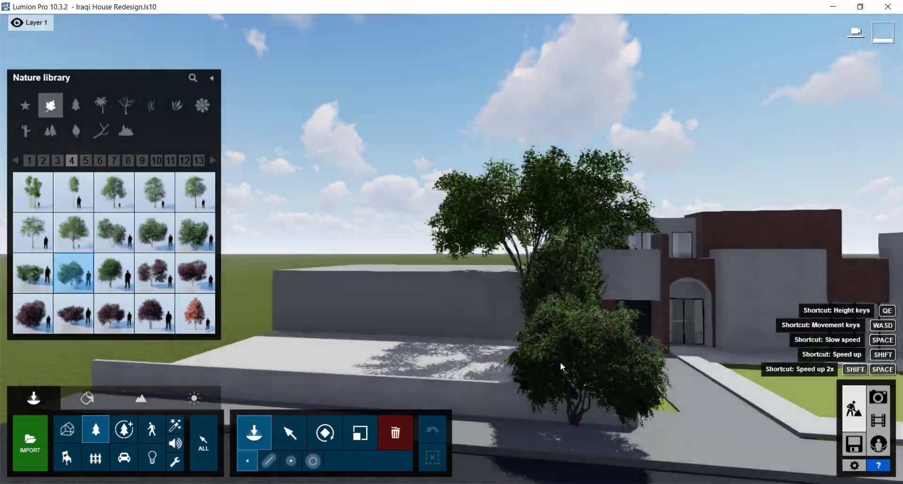
left_click(86, 161)
left_click(100, 160)
left_click(114, 314)
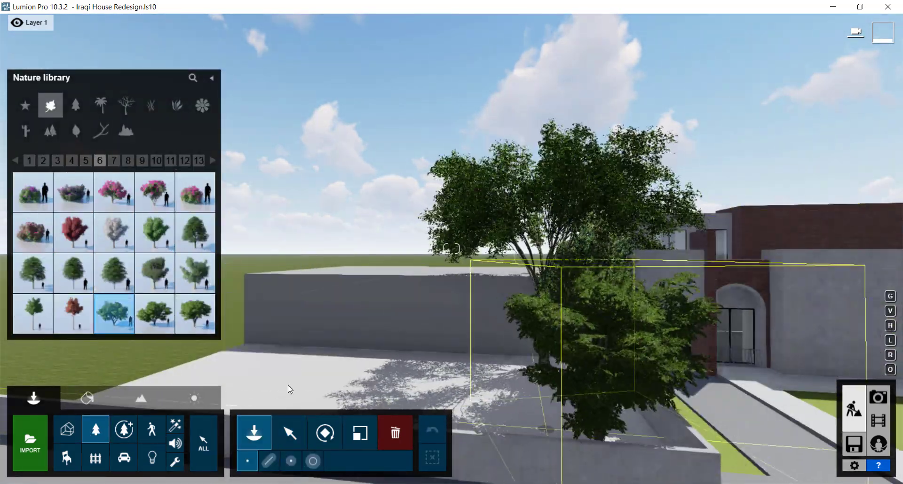
scroll(551, 351, "down", 3)
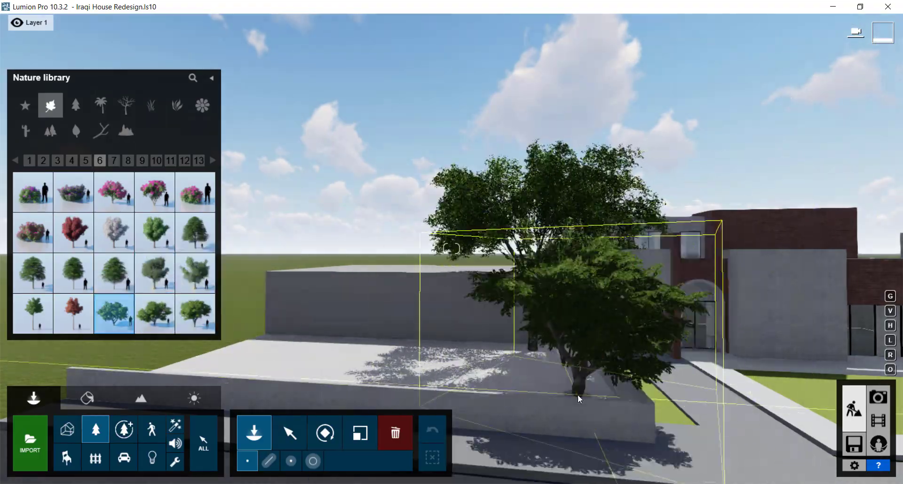
left_click(577, 394)
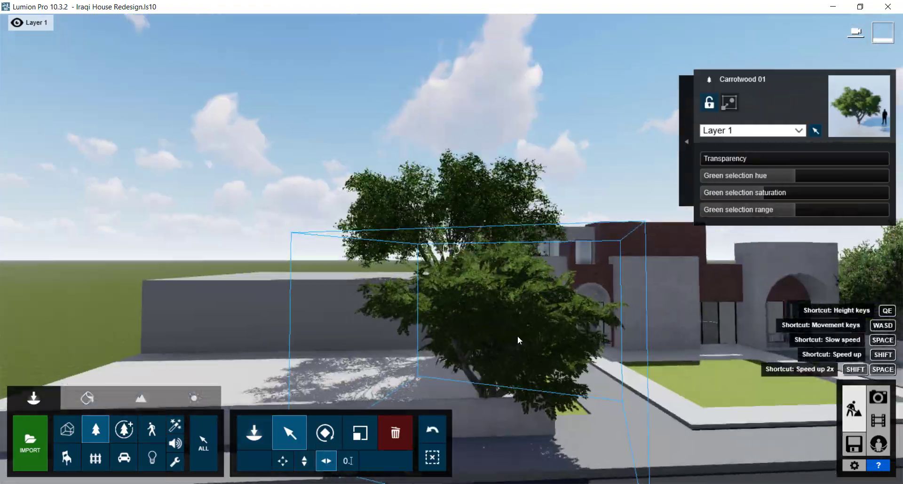
mouse_move(517, 336)
right_mouse_down()
mouse_move(760, 281)
mouse_move(182, 396)
right_mouse_up()
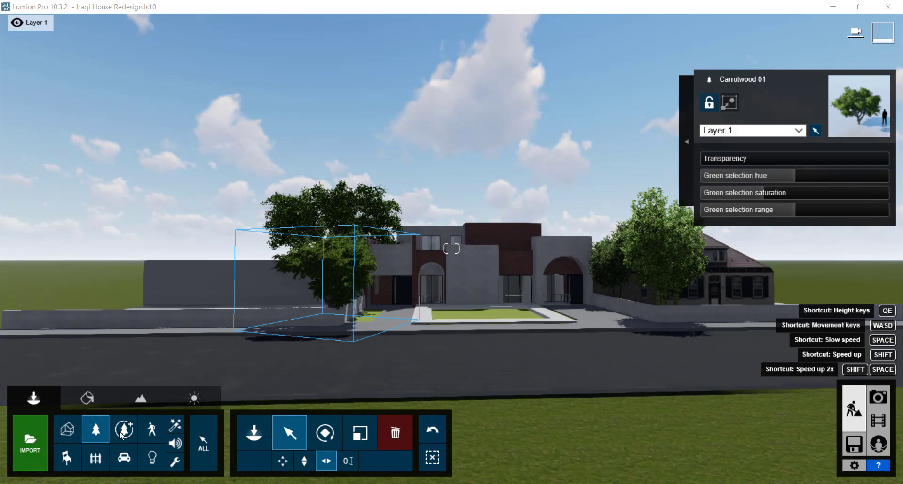
Plant a small European Ash tree by the entrance, then delete it
left_click(95, 429)
mouse_move(157, 233)
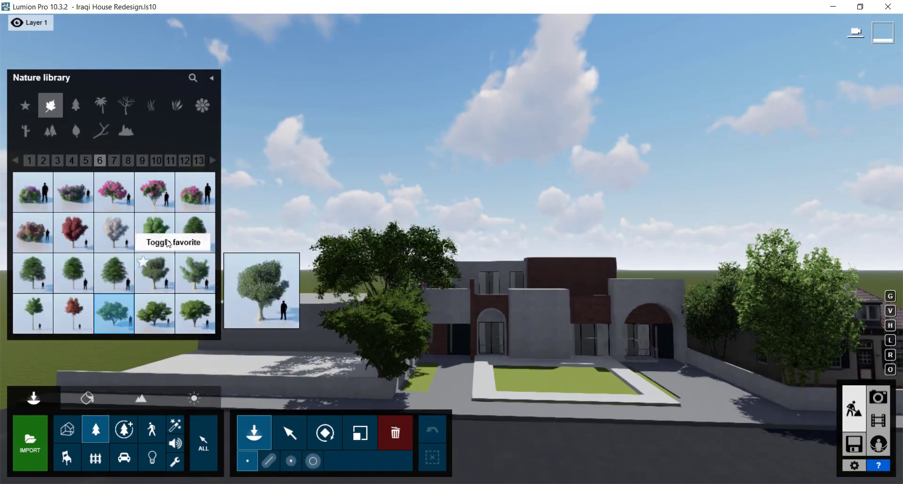
left_click(112, 160)
left_click(141, 160)
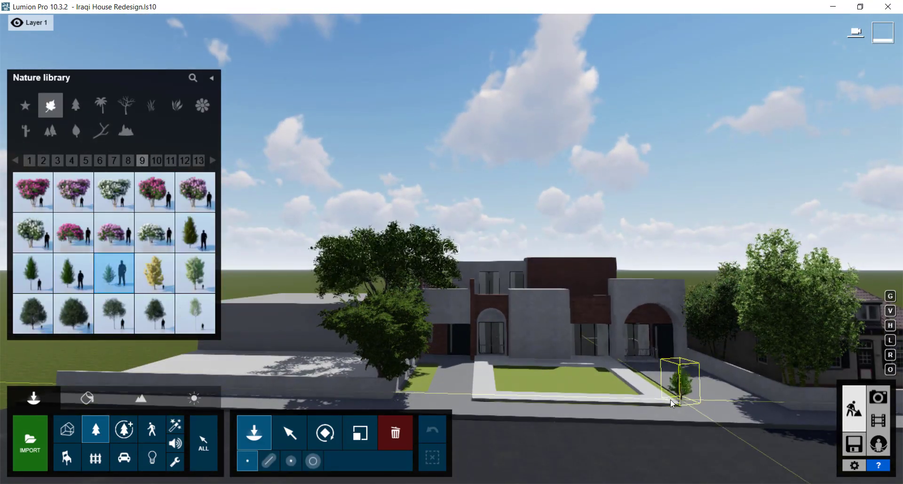
left_click(195, 233)
scroll(531, 385, "up", 3)
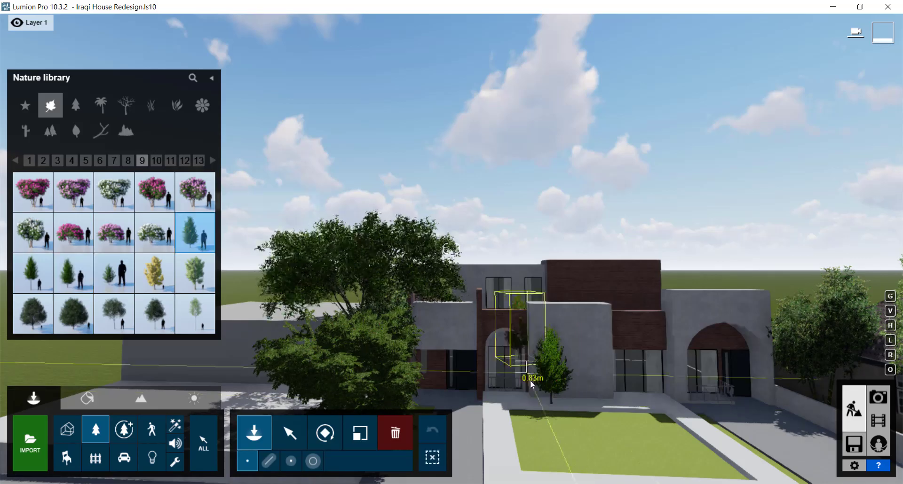
left_click(156, 160)
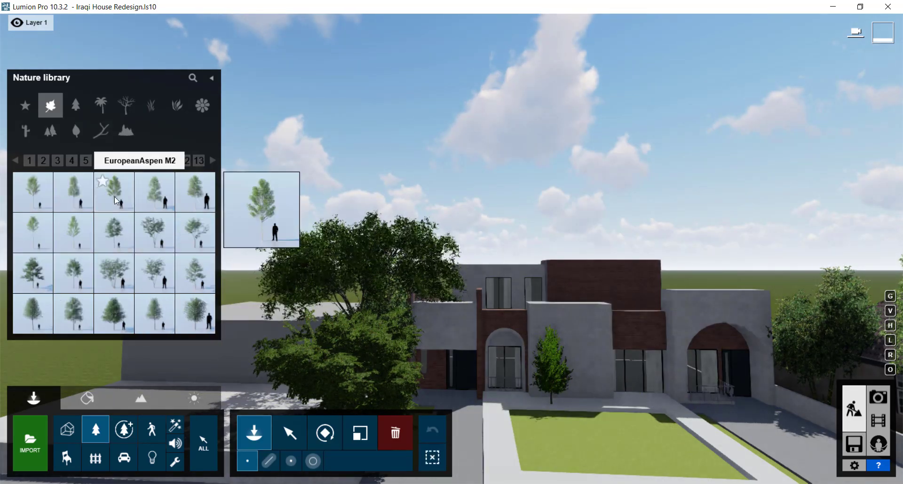
left_click(195, 273)
left_click(170, 160)
left_click(195, 273)
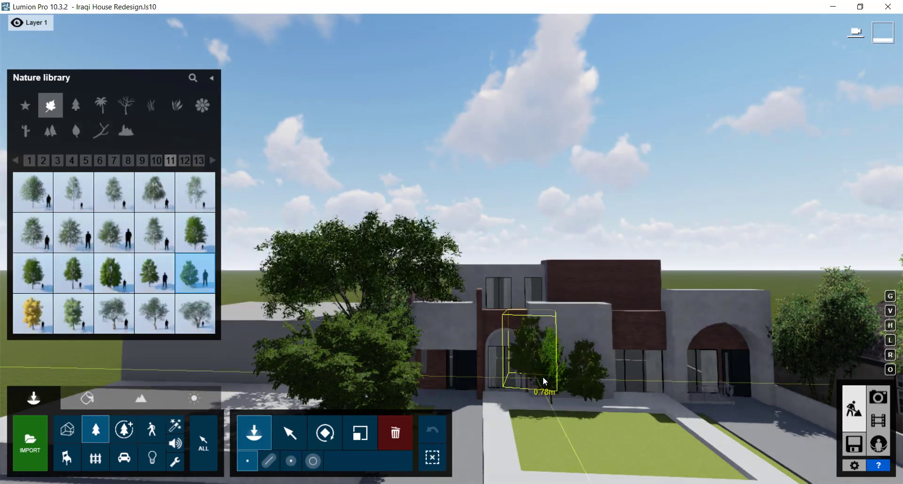
left_click(614, 398)
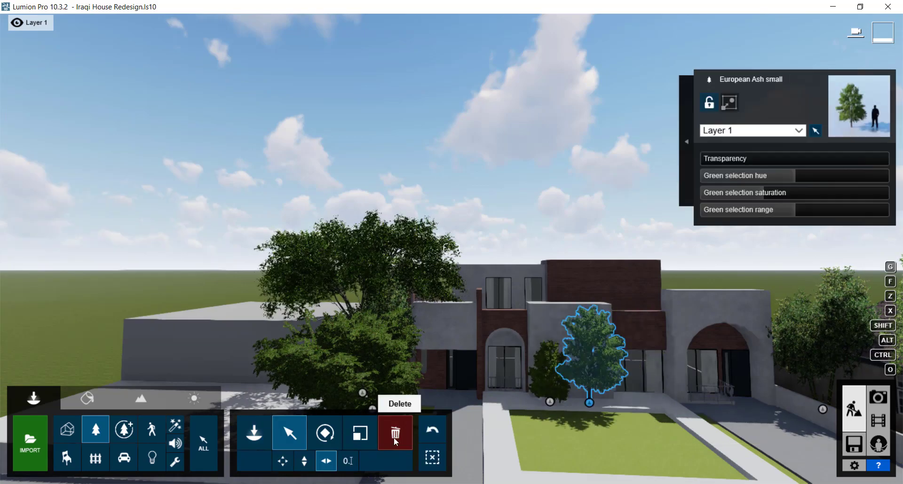
left_click(396, 442)
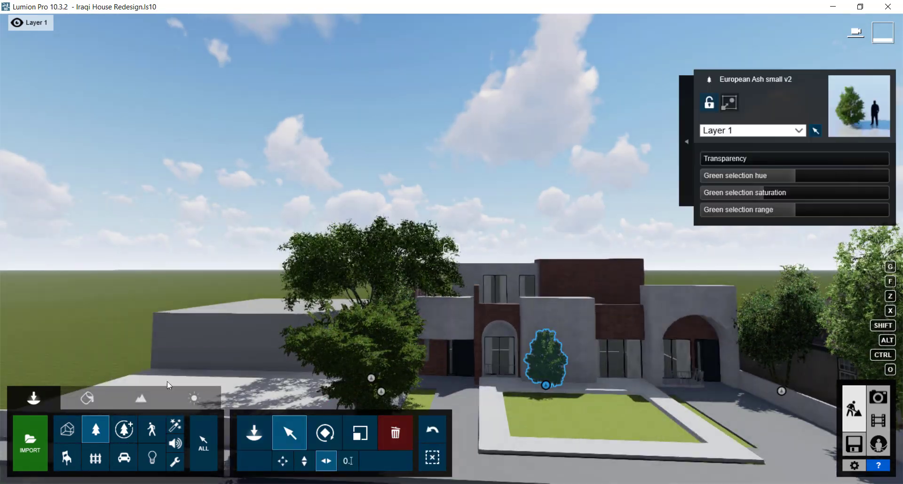
Plant the AmericanBeech-S4 HQ tree on the front lawn beside the house
left_click(95, 429)
left_click(29, 160)
left_click(114, 313)
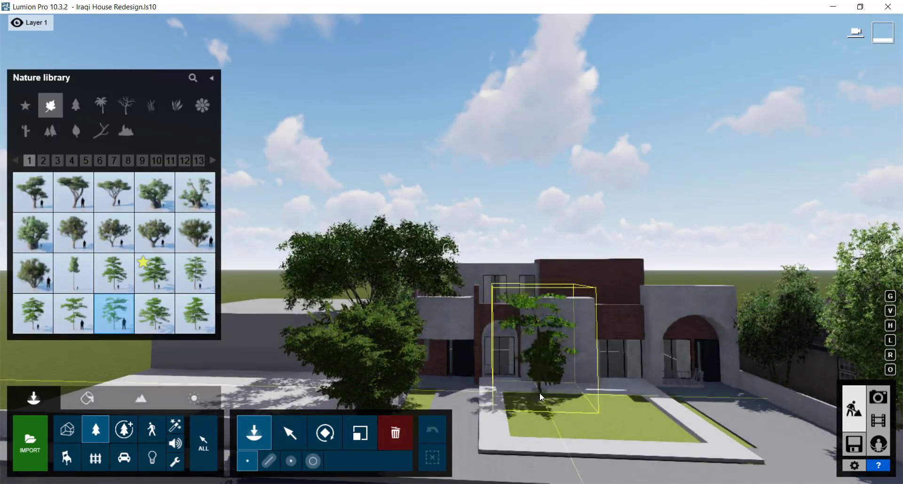
left_click(542, 397)
left_click(43, 161)
left_click(74, 233)
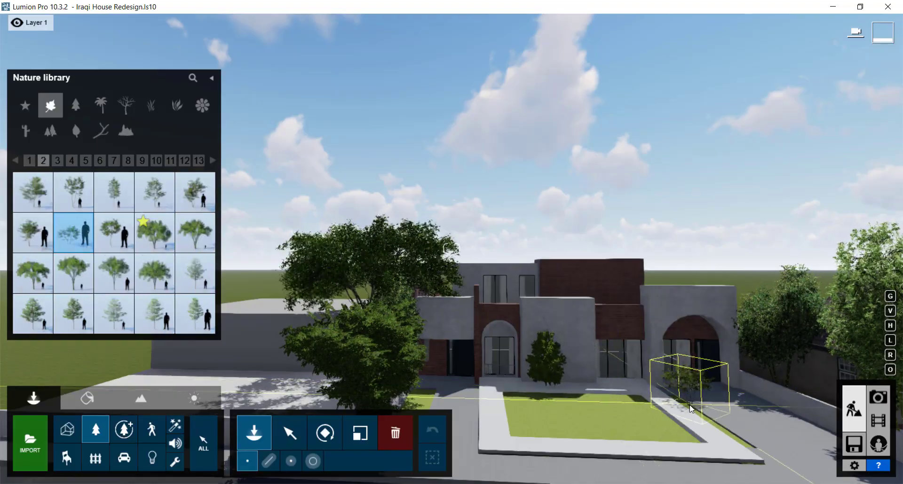
scroll(588, 391, "up", 5)
left_click(764, 381)
left_click(115, 233)
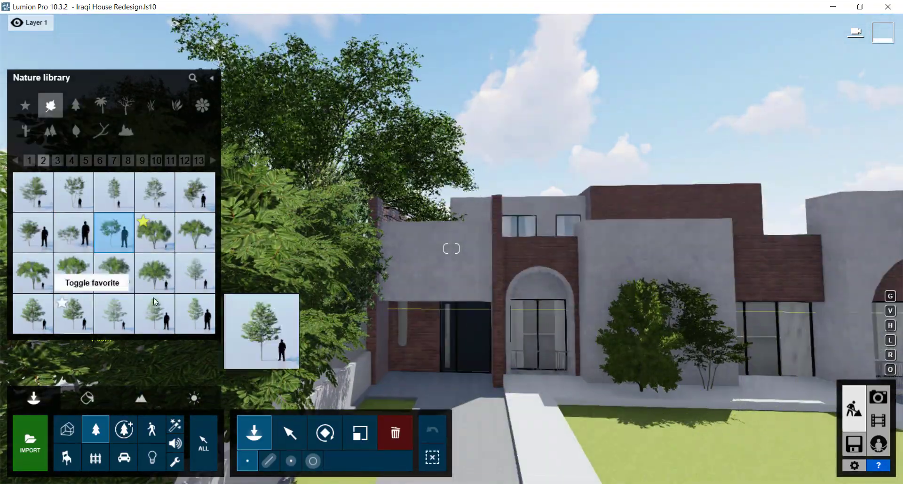
Select the small American Beech tree, then show the Plants category of the Nature library
left_click(290, 433)
scroll(577, 261, "down", 5)
scroll(550, 219, "up", 5)
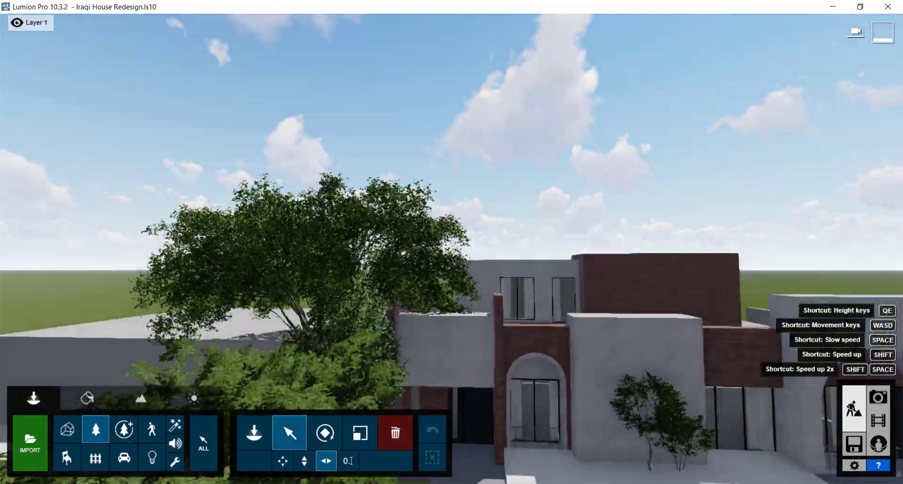
scroll(621, 302, "down", 5)
left_click(665, 301)
scroll(621, 302, "up", 3)
scroll(621, 302, "down", 5)
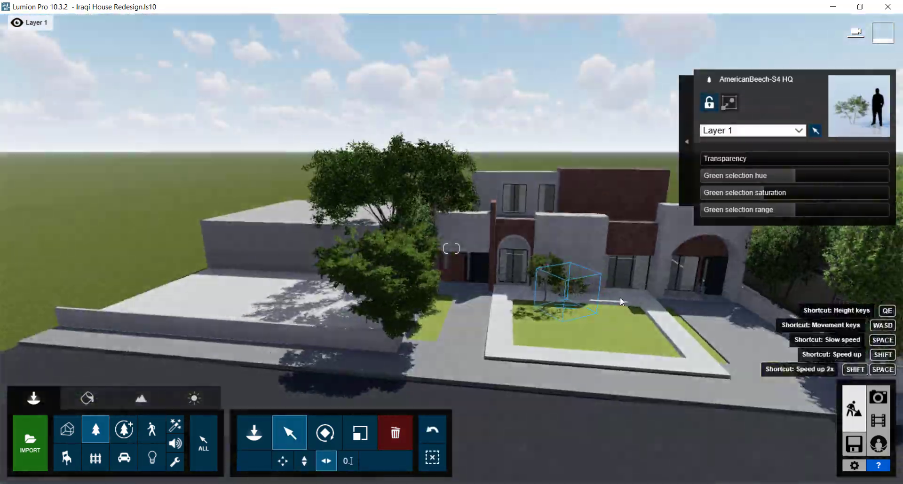
middle_click_drag(621, 302, 567, 264)
left_click(102, 433)
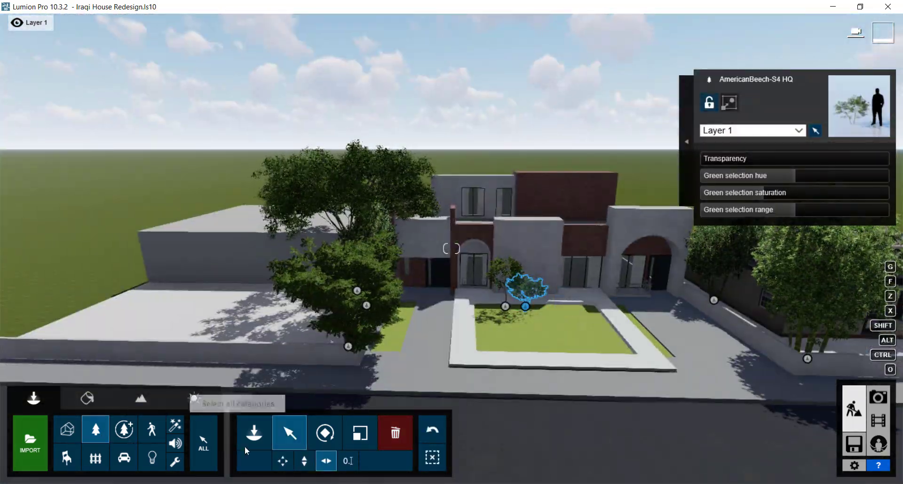
left_click(176, 109)
Go to page 5 of Plants and draw a Mass Placement line along the green strip
key("w")
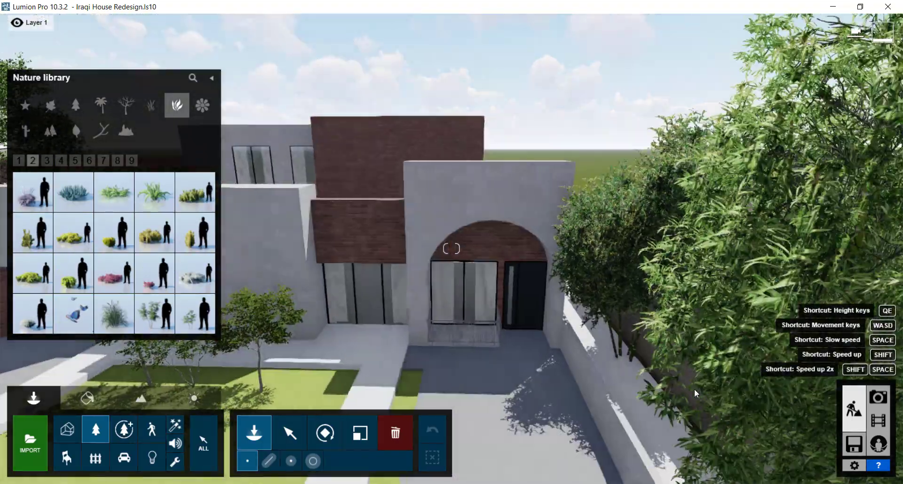
key("s")
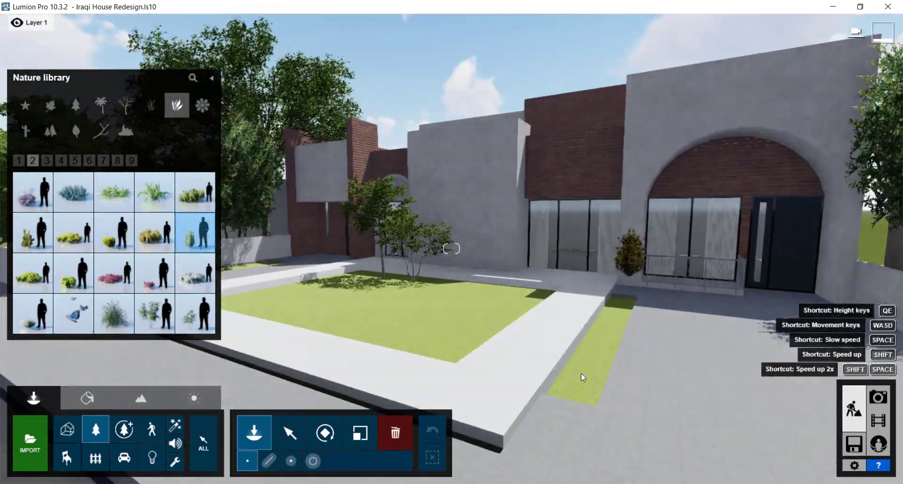
left_click(46, 161)
left_click(61, 160)
left_click(75, 161)
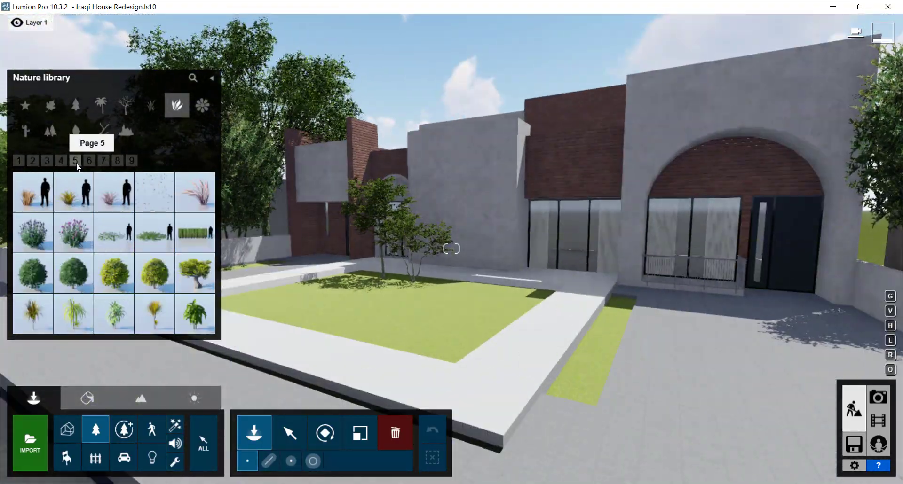
left_click(275, 462)
left_click(584, 376)
left_click(623, 299)
Build the line's plant mix from Buxus bushes, Dracaena and a page-6 fern
left_click(162, 273)
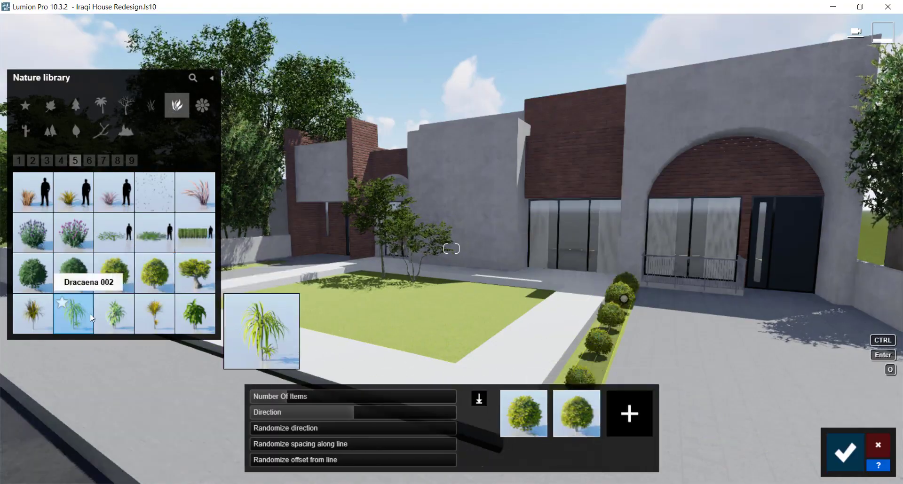
left_click(73, 314)
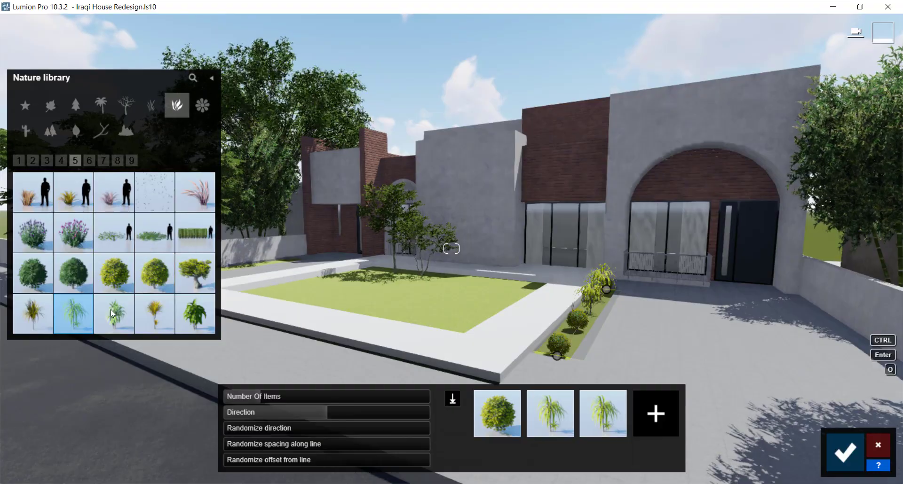
left_click(73, 314)
left_click(162, 273)
double_click(602, 414)
left_click(89, 161)
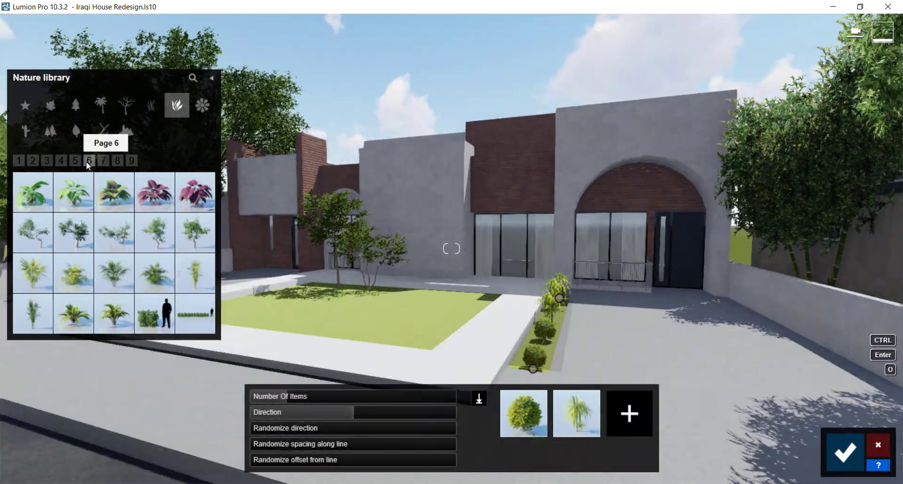
left_click(67, 283)
double_click(577, 413)
double_click(523, 414)
left_click(75, 161)
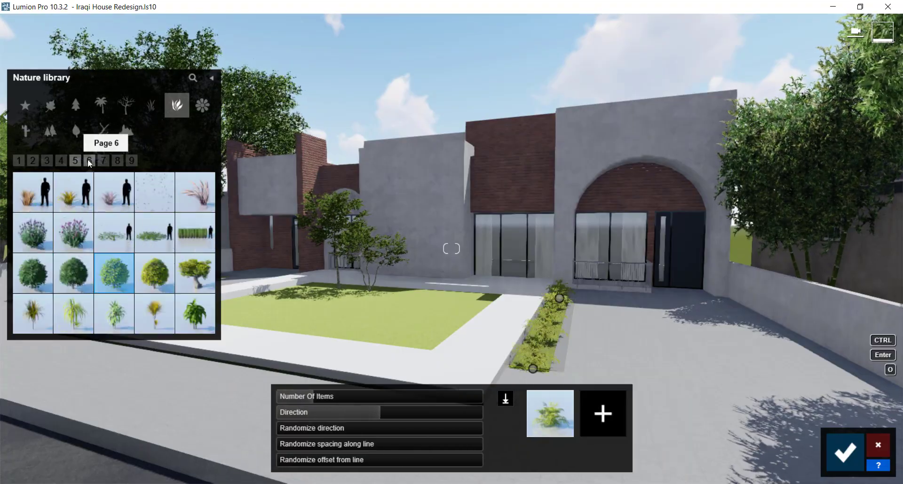
left_click(113, 273)
left_click(73, 314)
Rework the plant mix, removing plants and adding a shrub from page 6
scroll(535, 317, "down", 5)
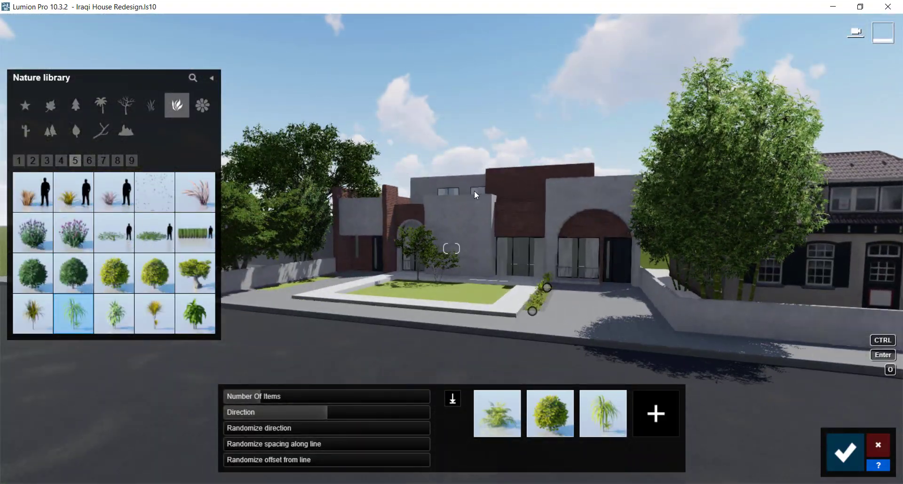
scroll(474, 191, "up", 5)
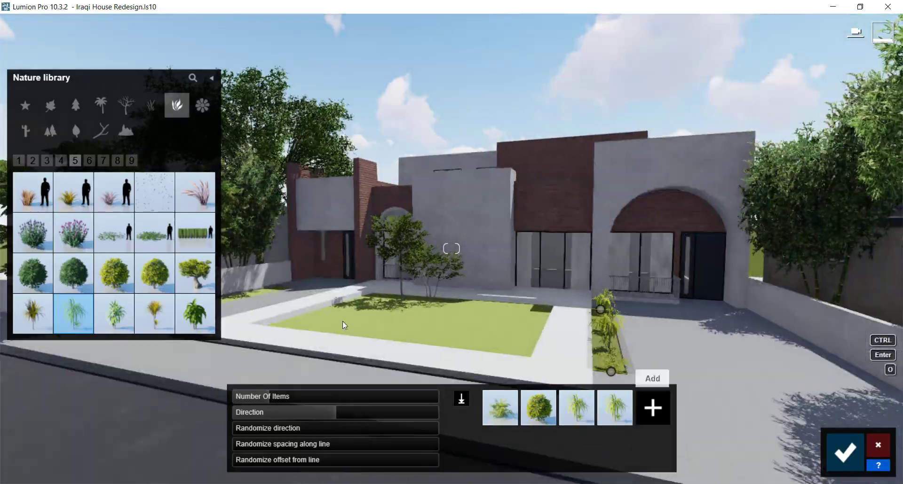
key("s")
double_click(545, 405)
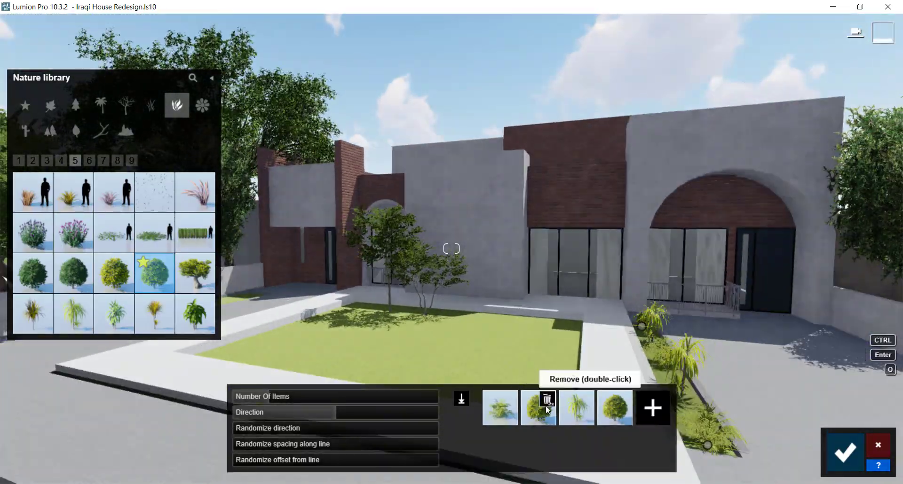
double_click(541, 414)
left_click(621, 413)
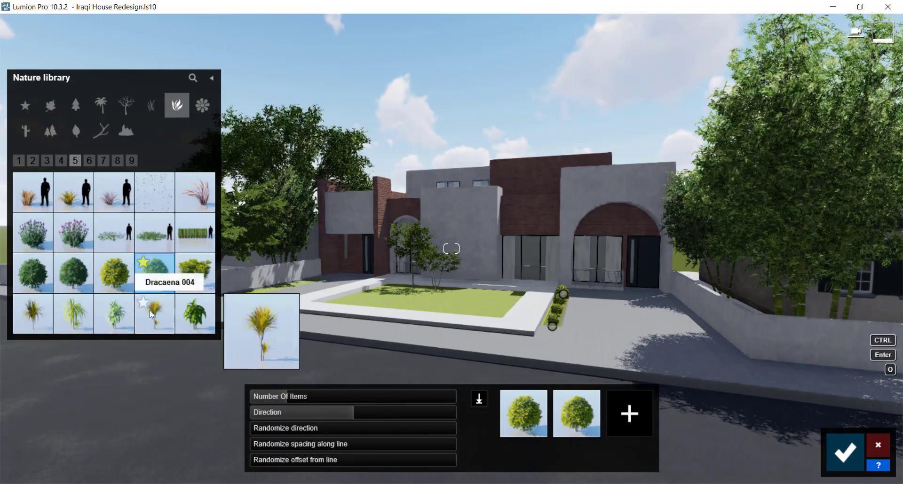
left_click(155, 314)
left_click(88, 161)
left_click(73, 273)
scroll(404, 376, "up", 5)
left_click(653, 409)
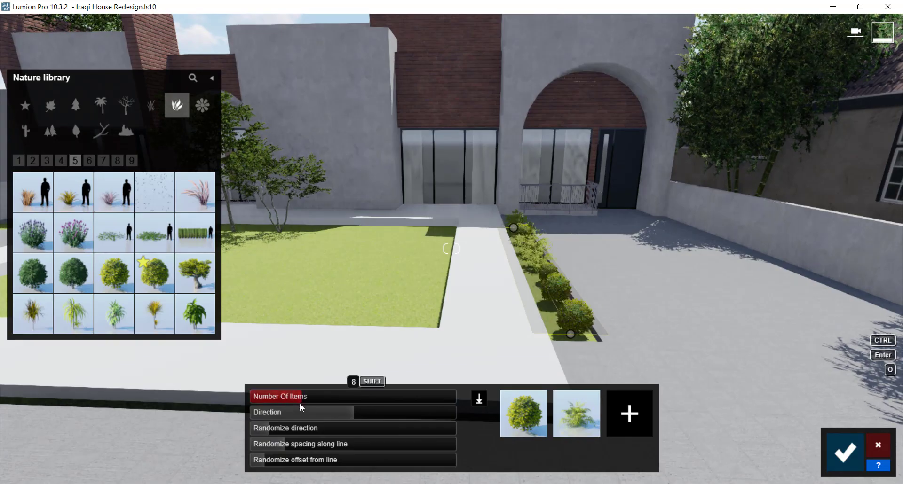
scroll(600, 296, "down", 10)
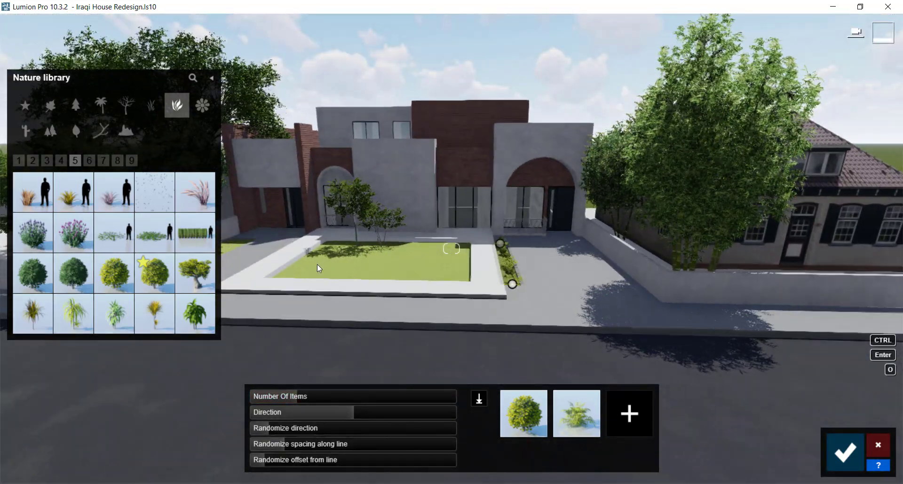
scroll(333, 258, "up", 5)
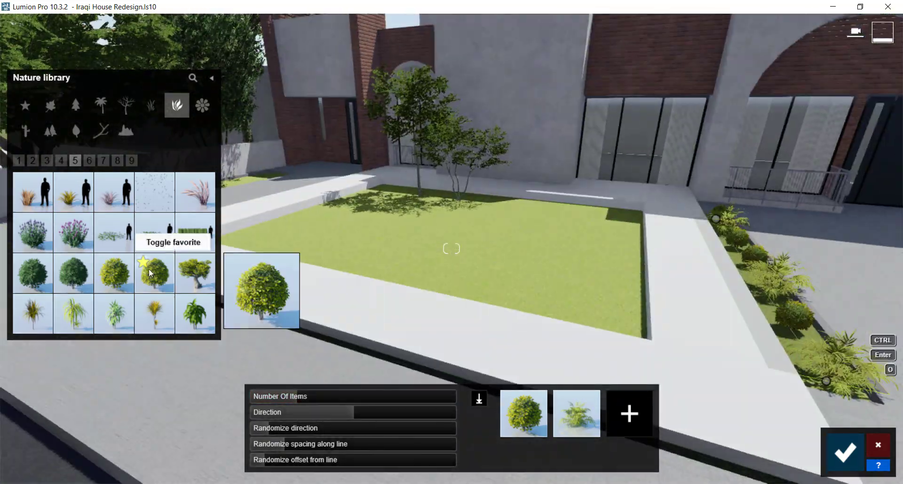
Confirm the planted row and place the long hedge from page 6 on the lawn
left_click(89, 161)
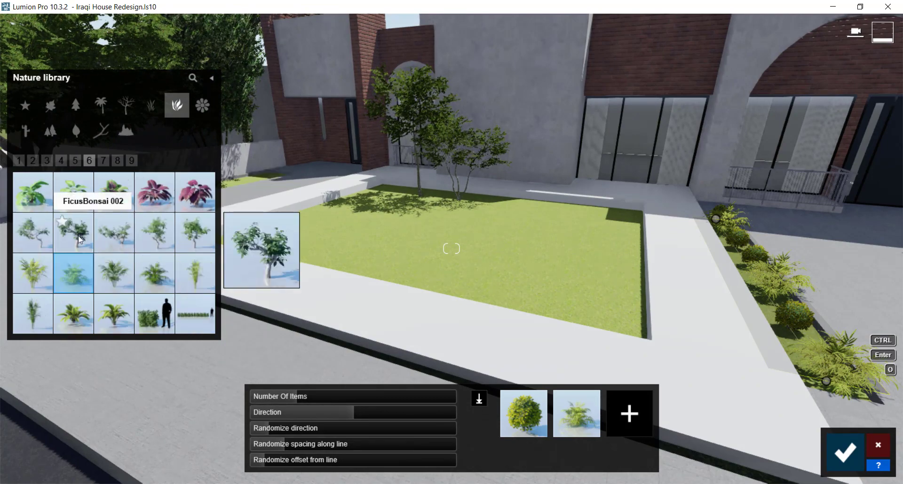
key("Return")
left_click(196, 313)
left_click(431, 224)
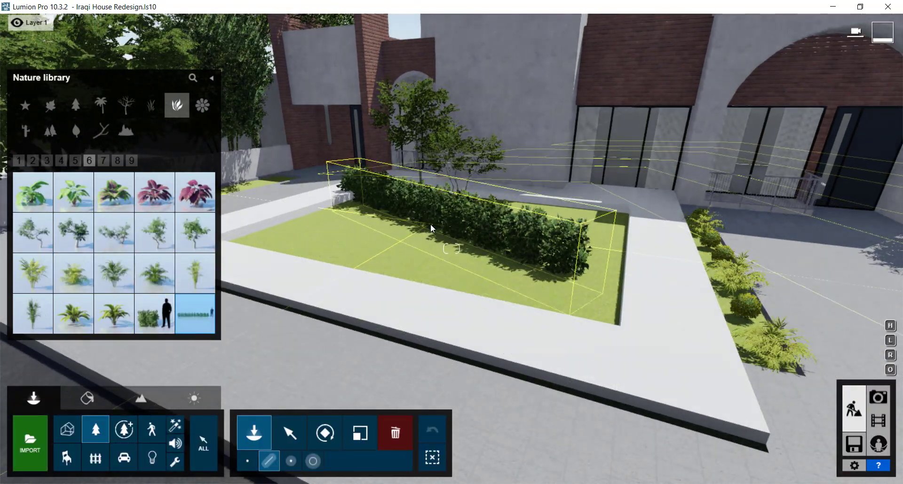
Rotate the hedge to about -106°, move it to the lawn's front edge, and scale it to about 1.1x
left_click(103, 161)
left_click(325, 432)
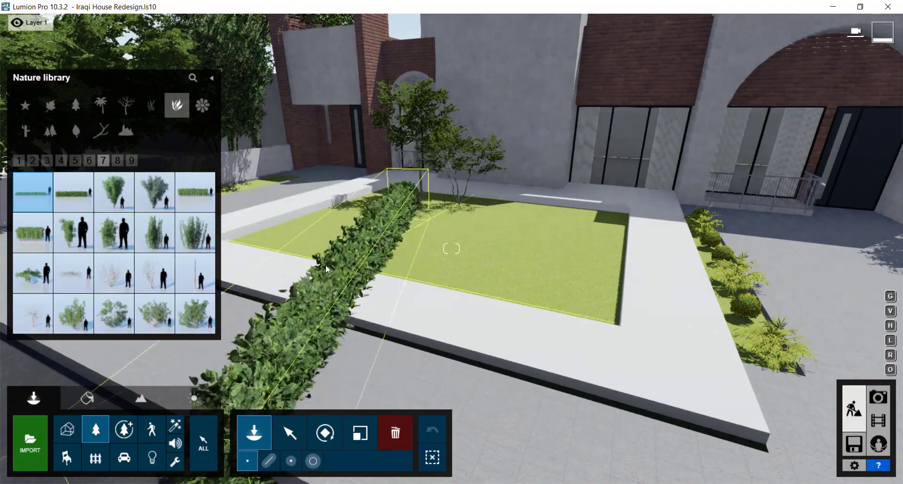
left_click_drag(527, 436, 499, 438)
left_click(290, 433)
left_click_drag(338, 252, 352, 256)
left_click(325, 433)
left_click(360, 433)
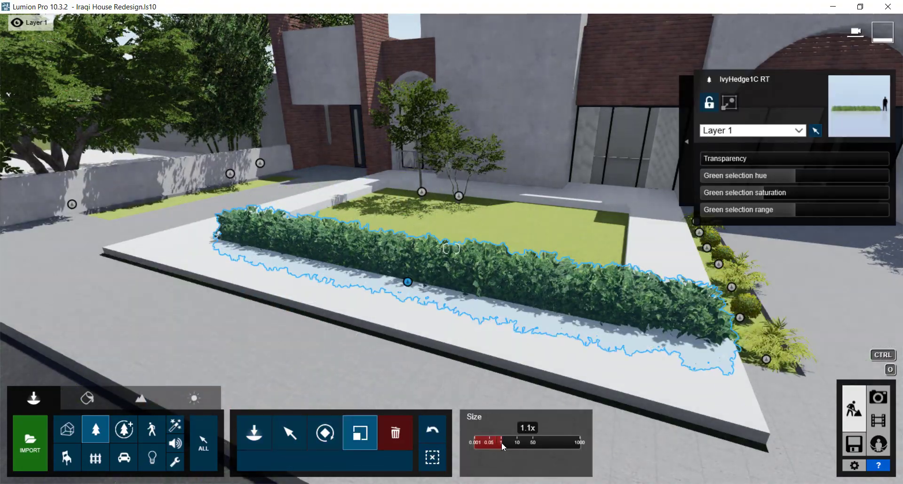
left_click_drag(501, 442, 489, 442)
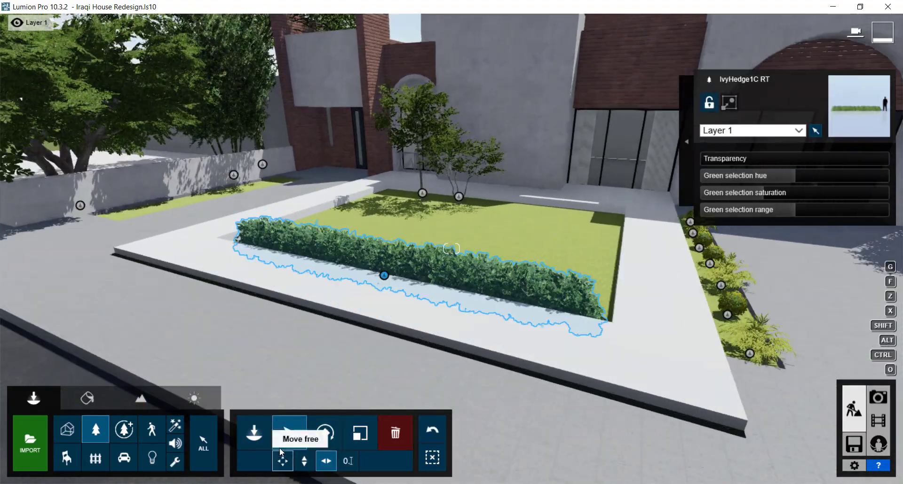
Mass-place Buxus bush lines along the lawn's back edge and another edge
left_click(254, 433)
left_click(75, 161)
left_click(114, 273)
left_click(268, 461)
left_click(383, 186)
left_click(642, 219)
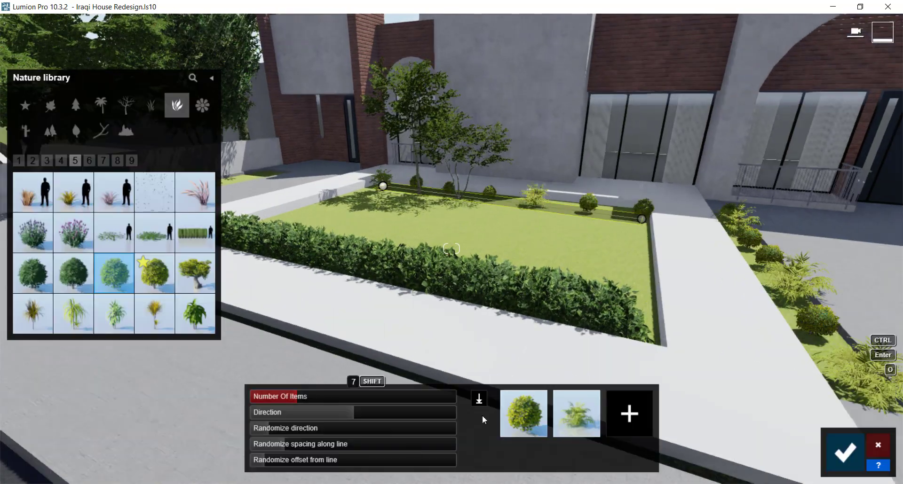
scroll(526, 275, "down", 5)
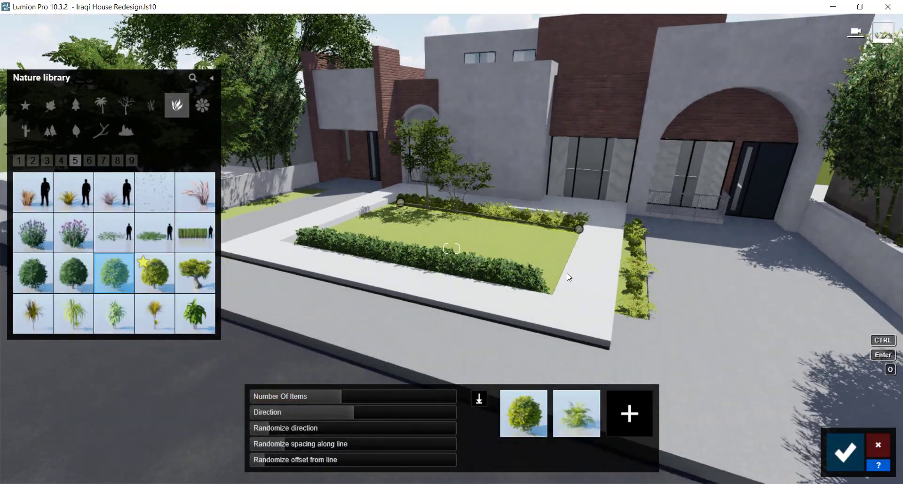
left_click(842, 455)
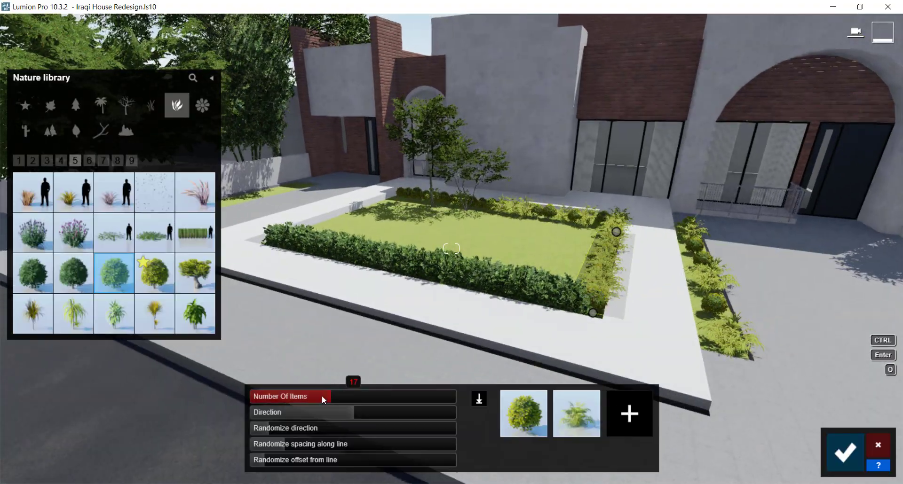
key("Return")
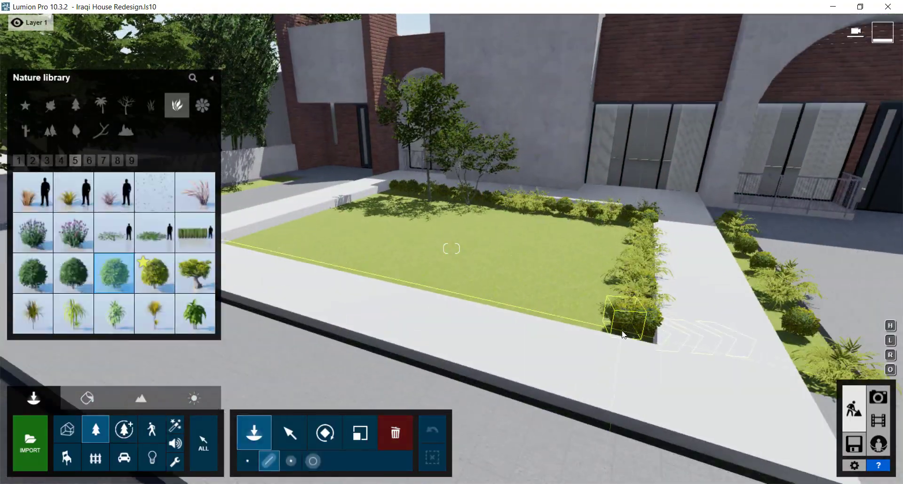
left_click(623, 335)
Finish the bush rows, drop the grass clump from the set, and confirm the planter strip placement
left_click(823, 450)
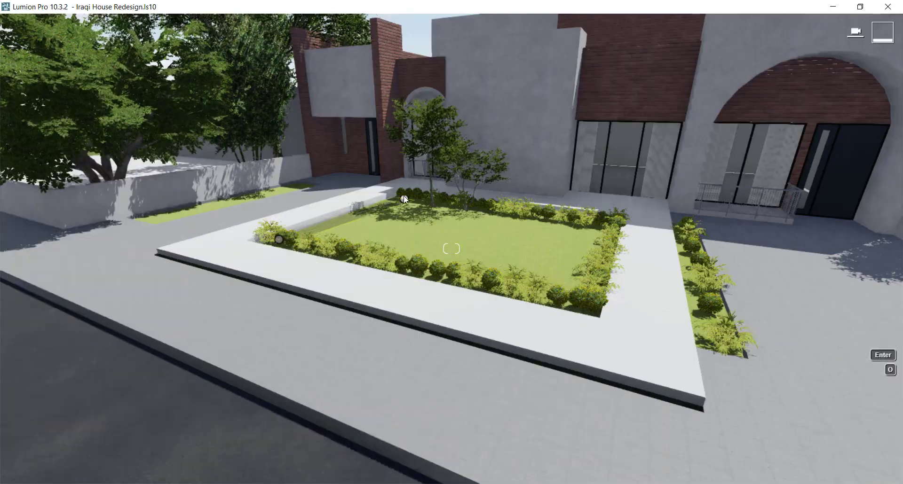
left_click(823, 450)
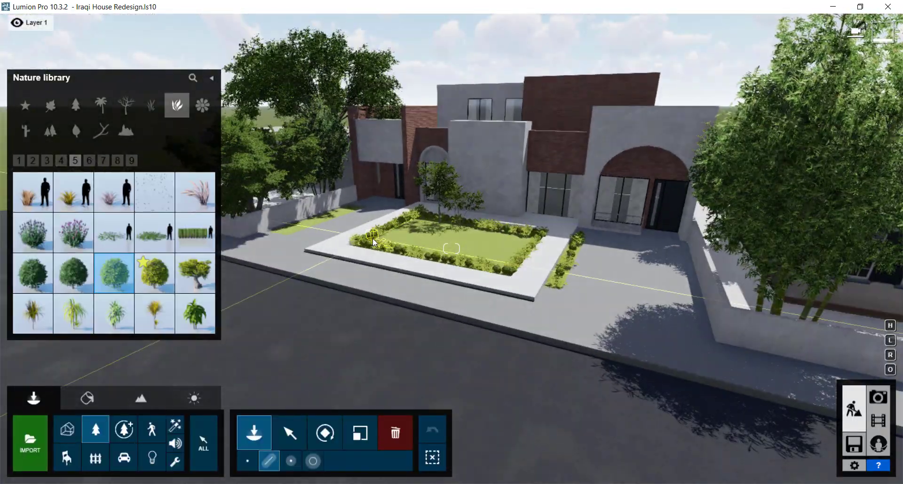
right_click_drag(372, 238, 380, 390)
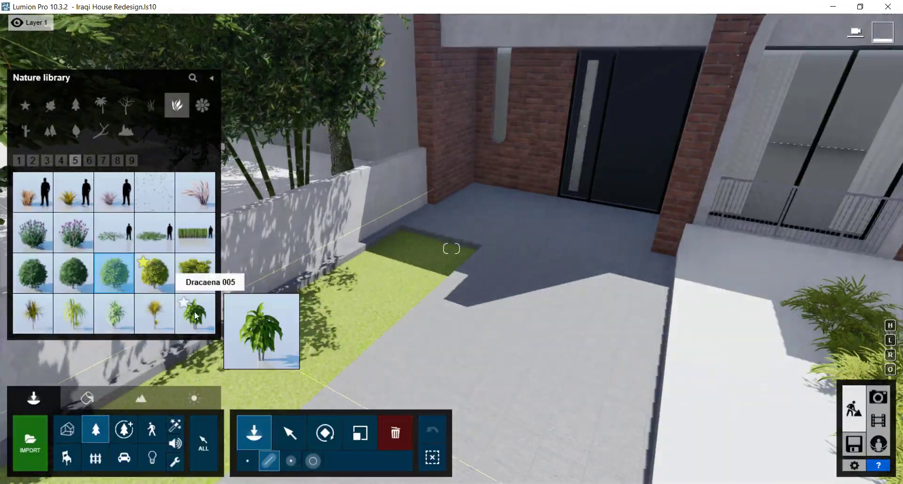
scroll(160, 244, "down", 1)
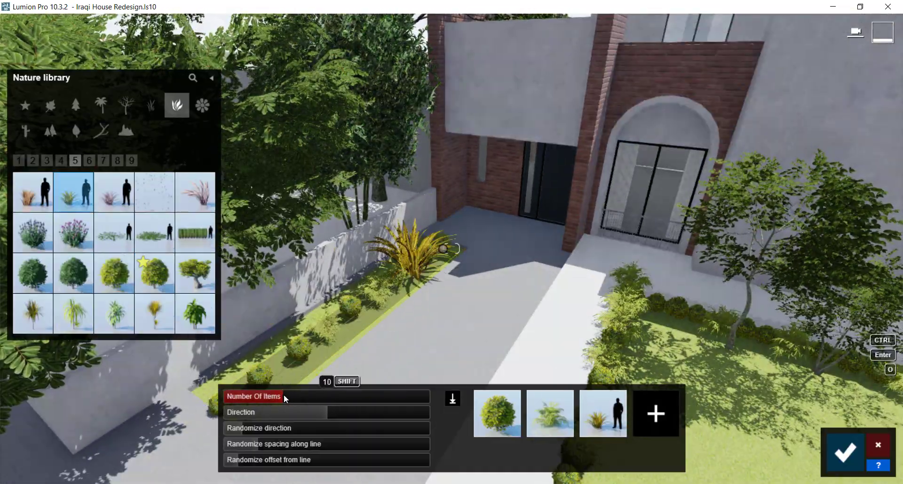
right_click_drag(285, 395, 616, 400)
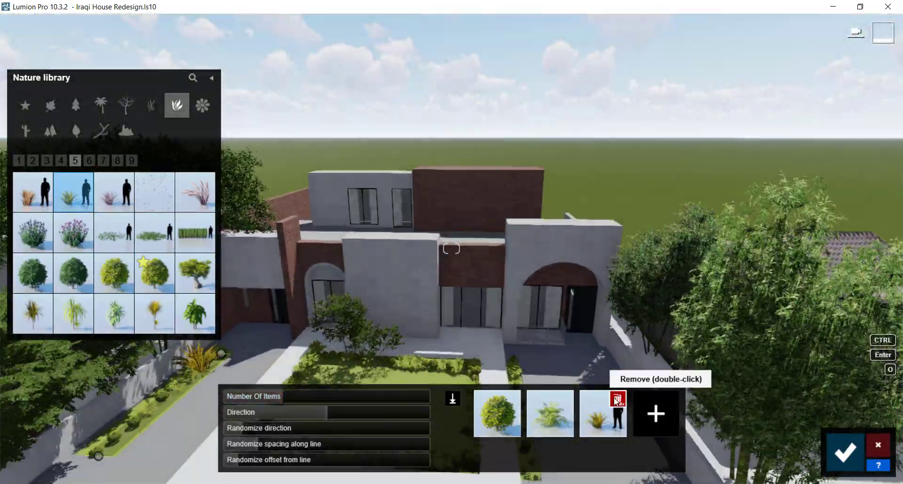
double_click(616, 400)
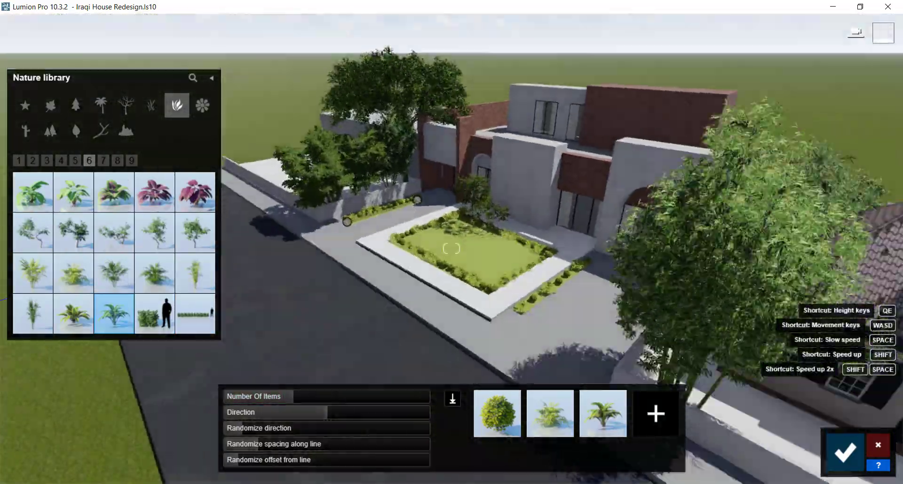
left_click(846, 453)
Save the project and pick the planter in the Material Editor
left_click(854, 445)
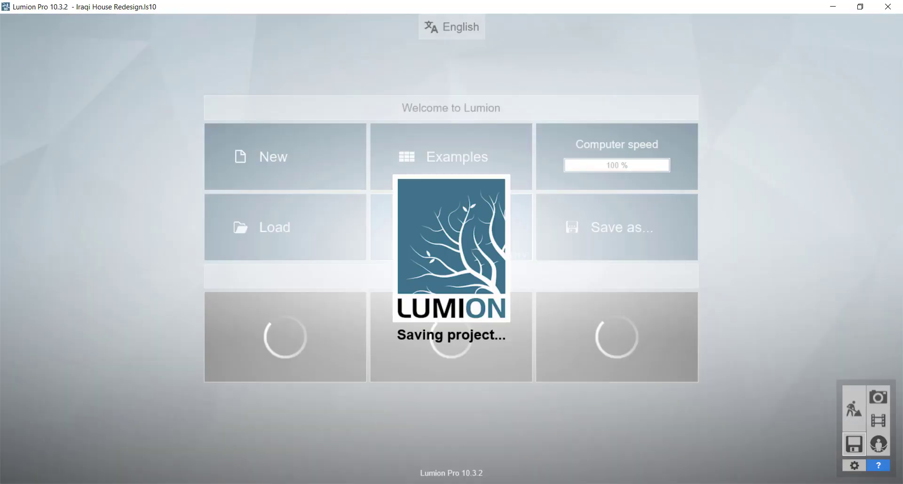
left_click(844, 412)
left_click(86, 398)
left_click(301, 376)
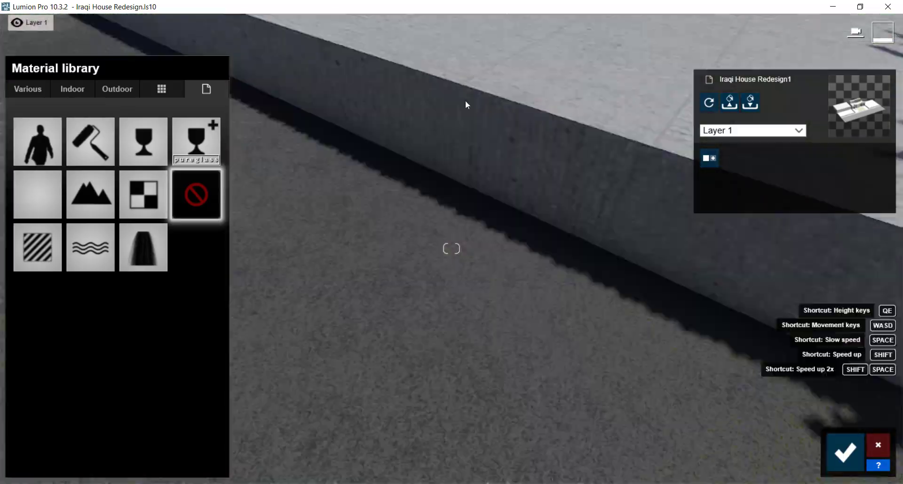
scroll(437, 455, "down", 5)
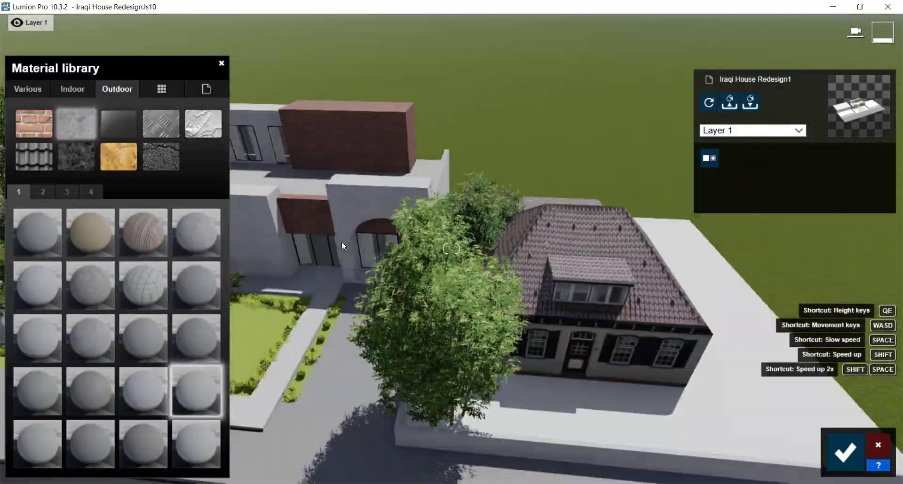
scroll(341, 241, "up", 5)
Try a concrete material on the wall mass, cancel it, and toggle Photo mode back to Build
left_click(354, 177)
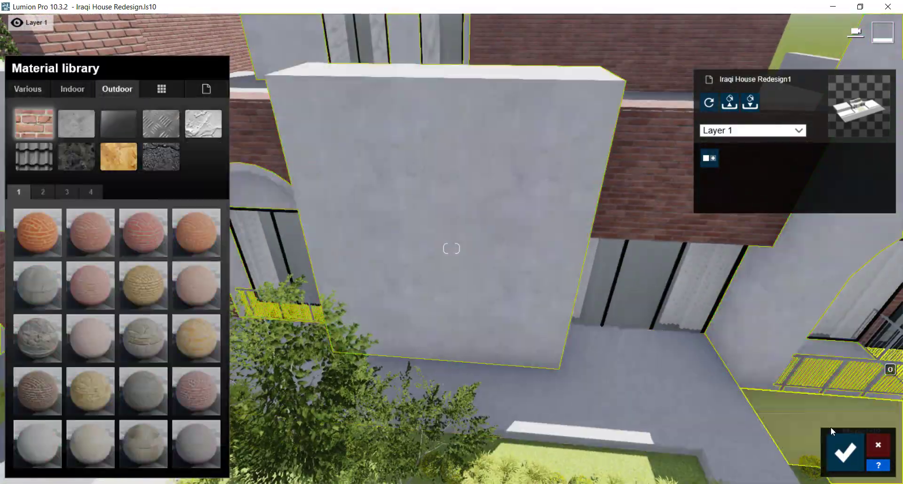
left_click(76, 123)
left_click(130, 348)
left_click(877, 445)
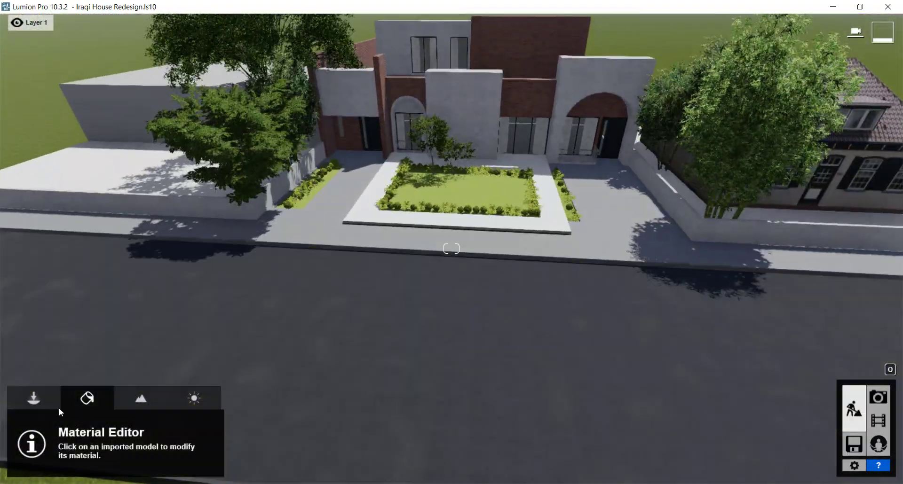
left_click(877, 397)
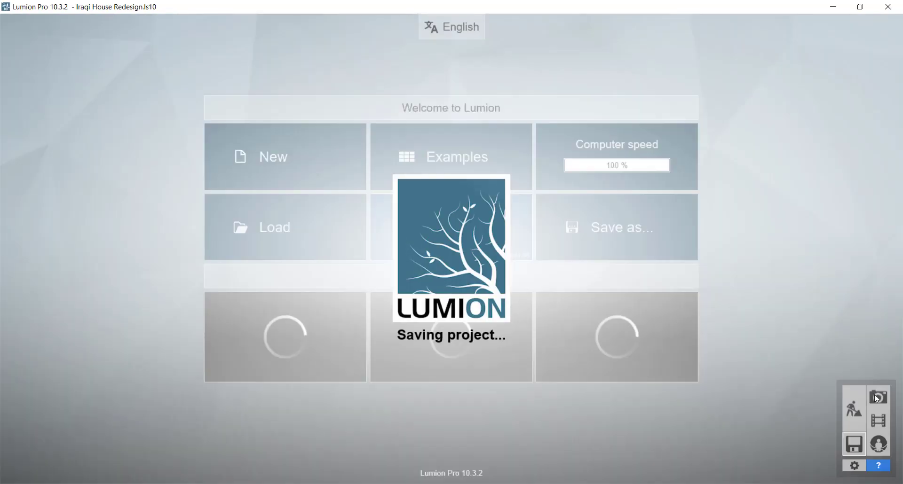
left_click(860, 426)
Place SportsCar 002 in the driveway and rotate it to about 70 degrees
left_click(39, 162)
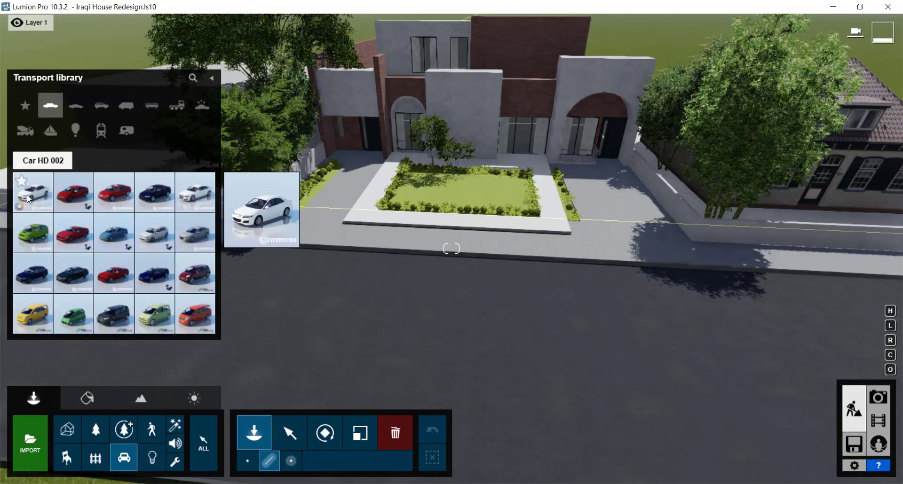
left_click(33, 160)
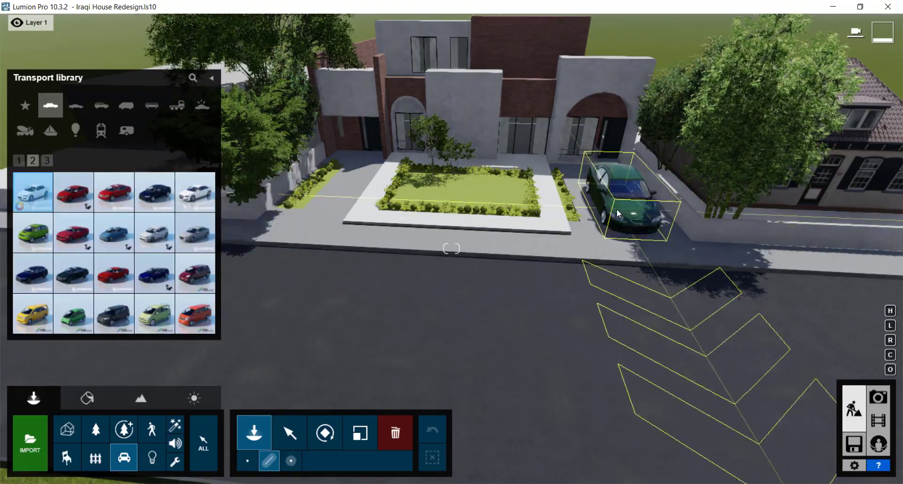
left_click(75, 106)
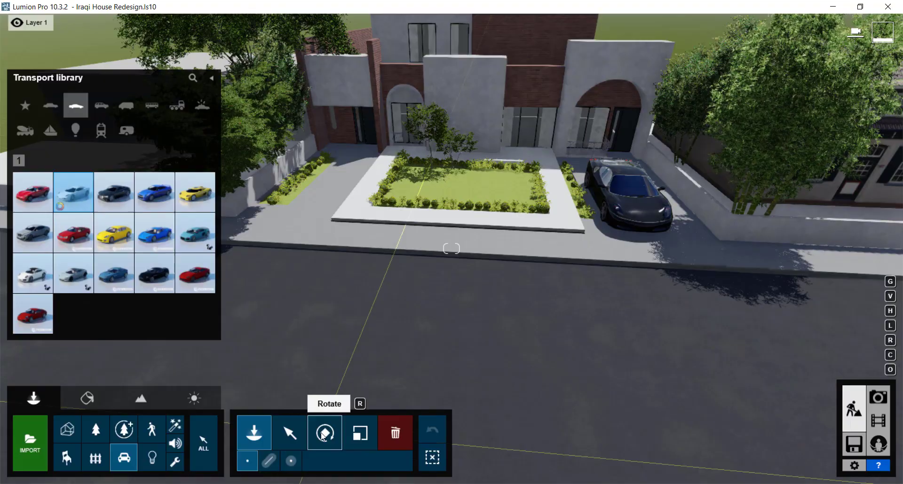
left_click(323, 438)
left_click_drag(527, 436, 561, 433)
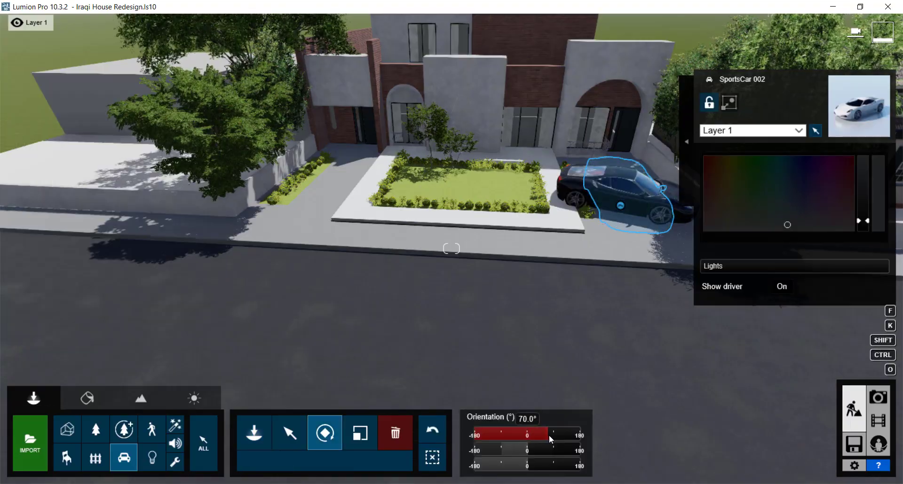
scroll(596, 260, "up", 3)
left_click(289, 433)
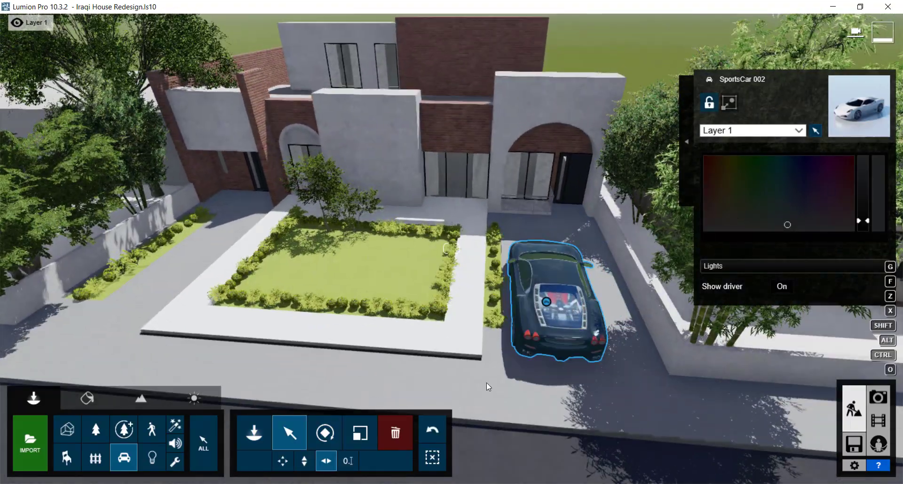
Delete Car 001 from the street
scroll(518, 330, "down", 5)
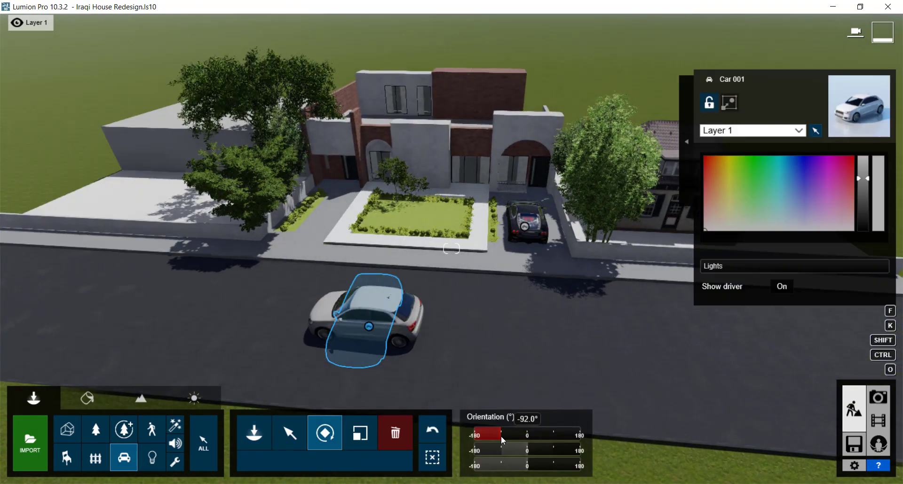
left_click(290, 433)
scroll(444, 268, "up", 3)
key("Delete")
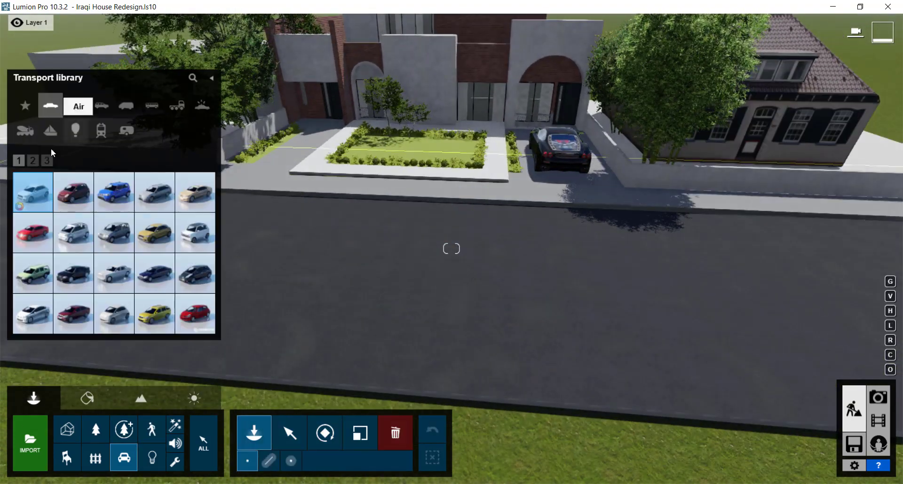
Place car hd 012 on the road, turn it along the street and slide it left
left_click(33, 160)
left_click(195, 190)
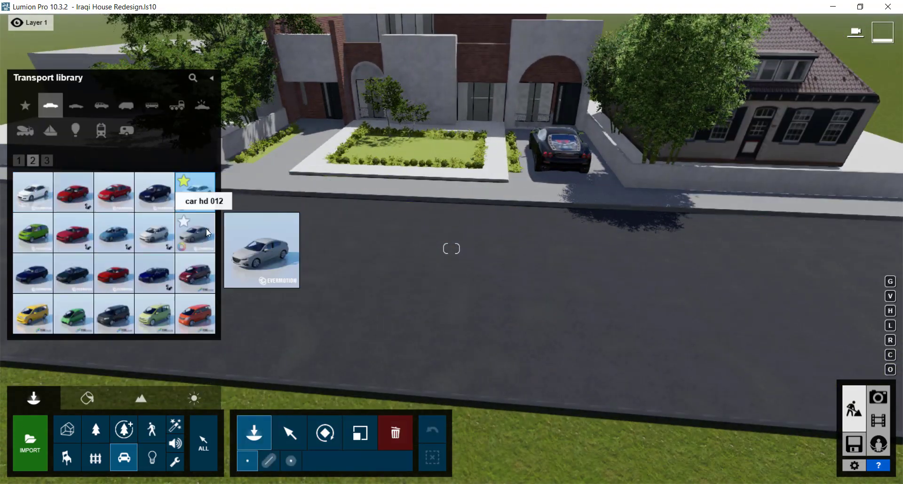
left_click(373, 276)
left_click(325, 432)
left_click(290, 433)
left_click_drag(374, 276, 259, 262)
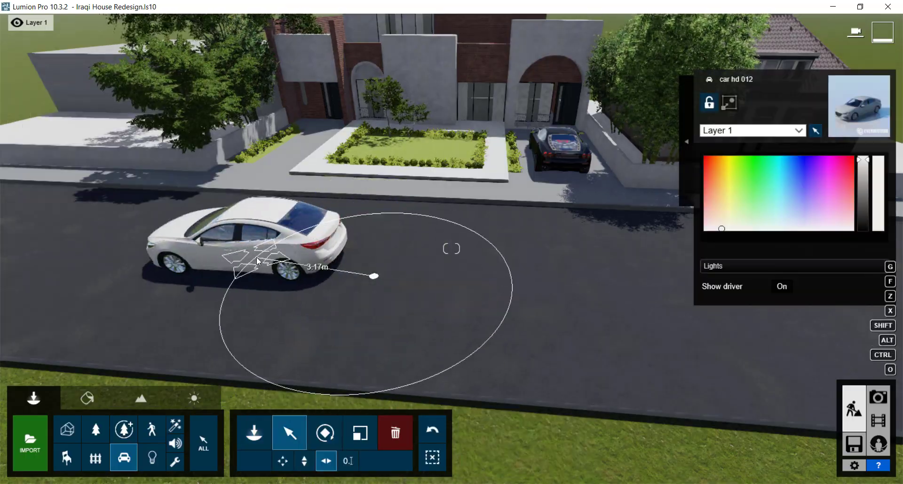
mouse_move(259, 262)
right_mouse_down()
mouse_move(159, 311)
mouse_move(255, 186)
right_mouse_up()
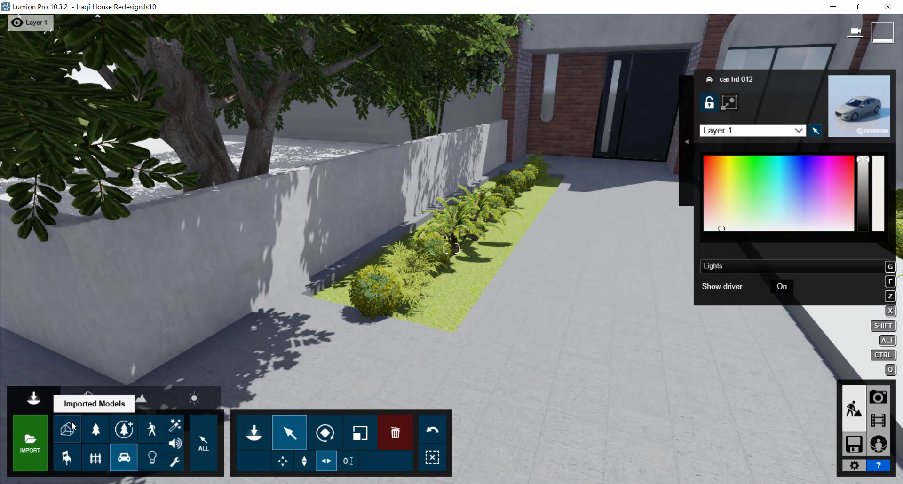
Browse the Nature library's grass, tree, rock and leafy plant categories
left_click(124, 429)
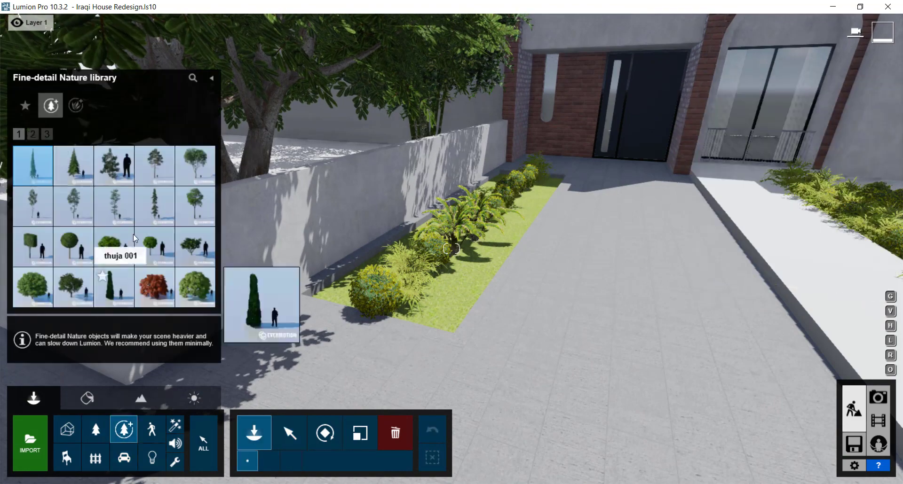
left_click(44, 162)
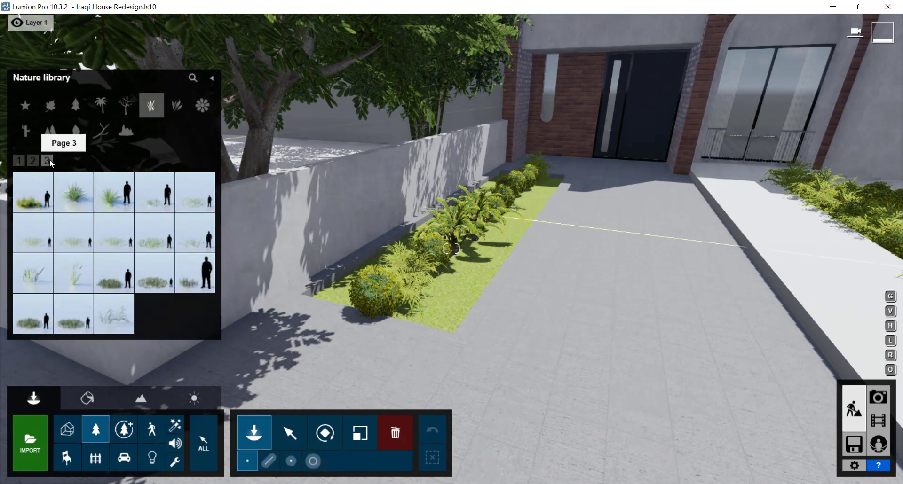
left_click(50, 131)
left_click(126, 131)
left_click(176, 105)
left_click(118, 161)
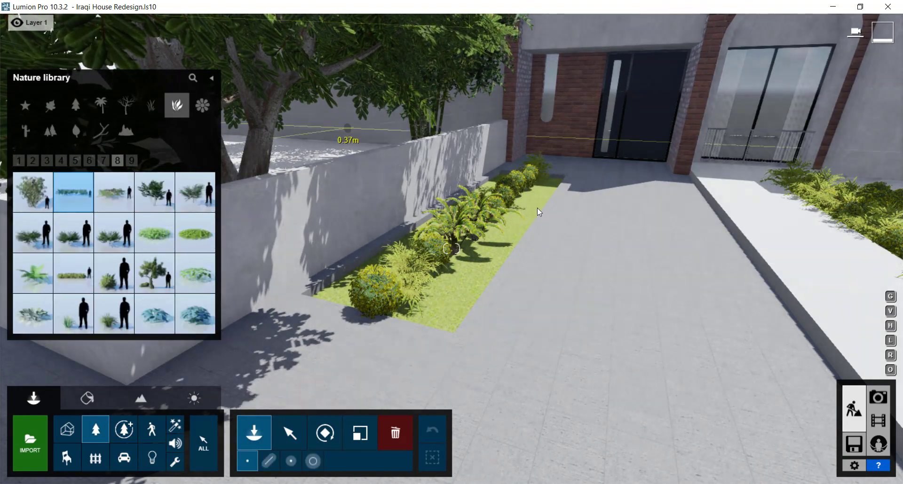
left_click(195, 232)
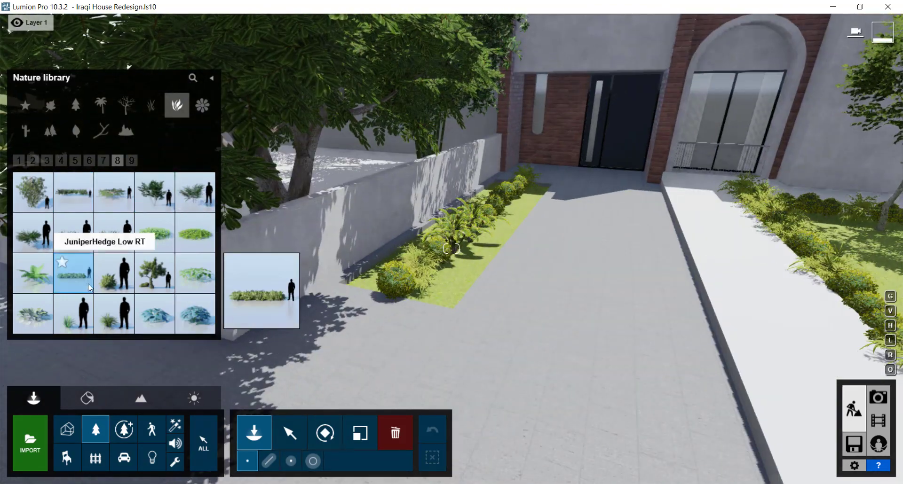
scroll(141, 198, "up", 3)
left_click(22, 161)
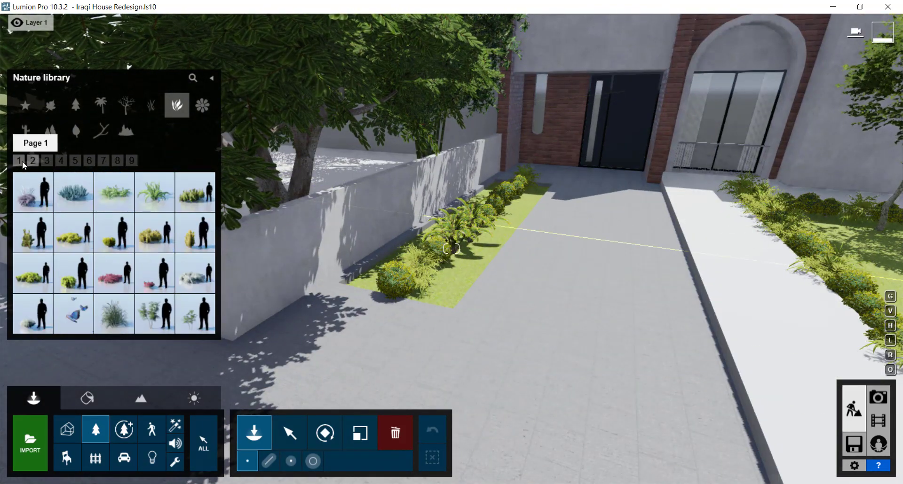
Page through the flowers, conifer and broadleaf tree categories to the last broadleaf page
left_click(202, 104)
left_click(44, 161)
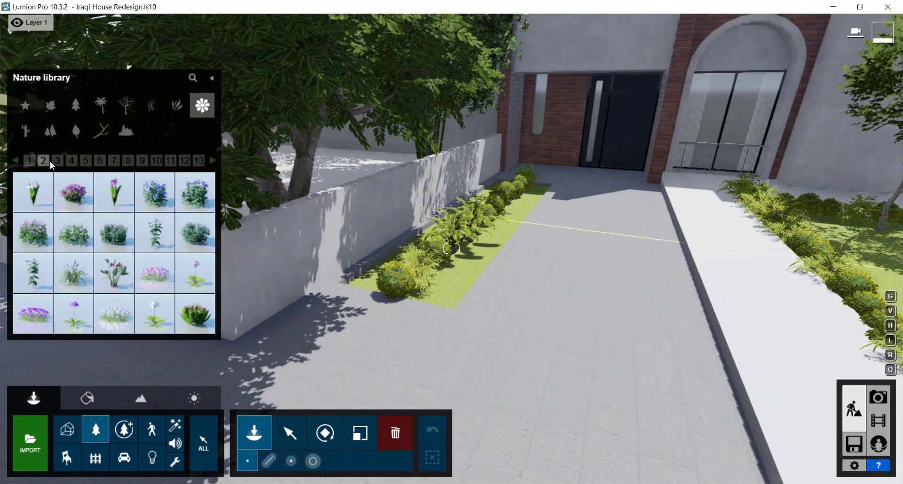
left_click(99, 161)
left_click(213, 160)
left_click(75, 105)
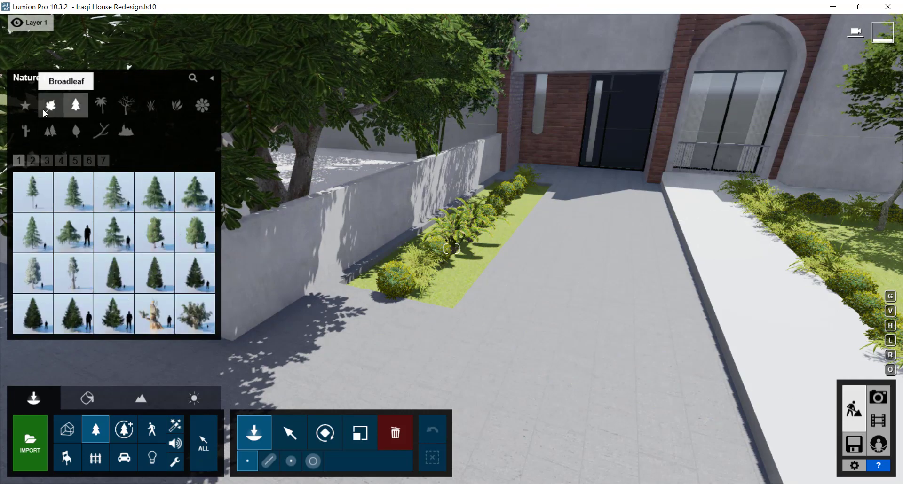
left_click(45, 114)
left_click(212, 161)
left_click(213, 161)
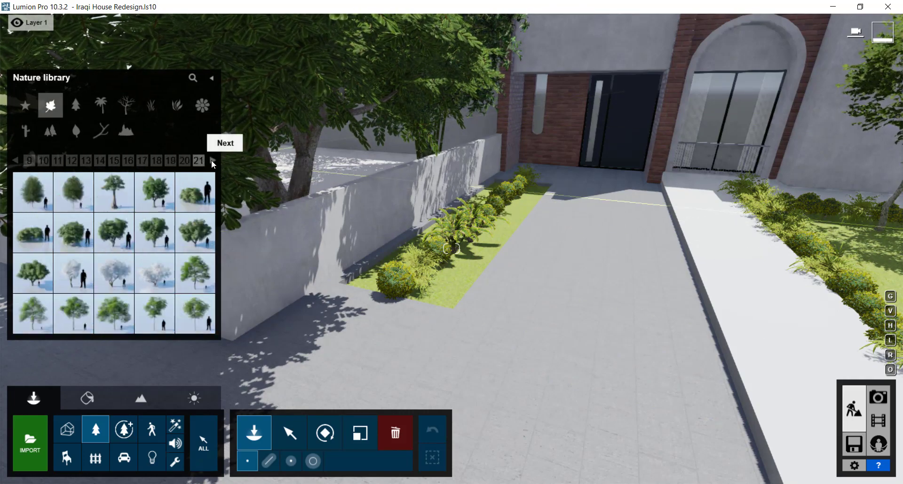
left_click(212, 161)
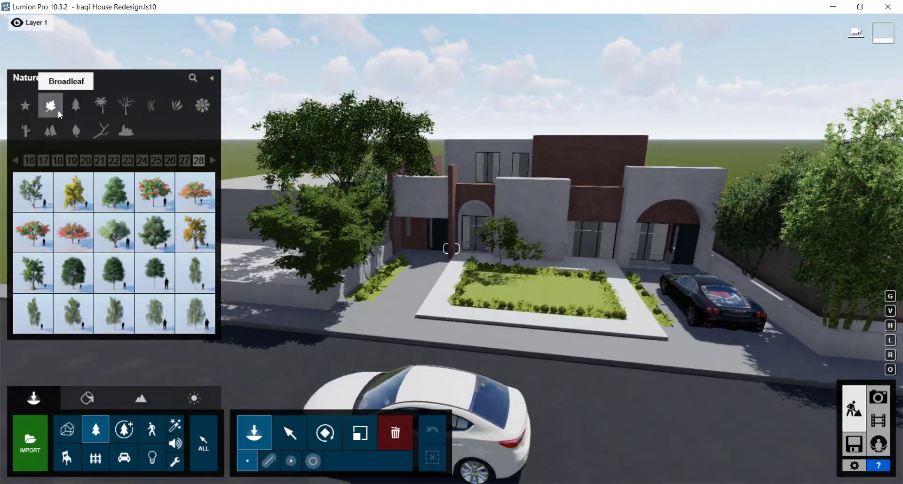
Place a small fallen-leaves patch on the street, then delete it
left_click(76, 130)
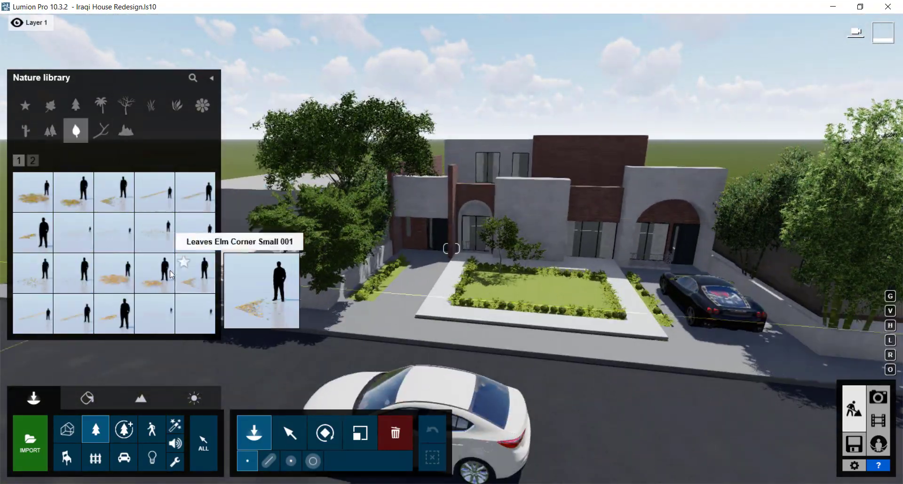
left_click(74, 273)
left_click(320, 288)
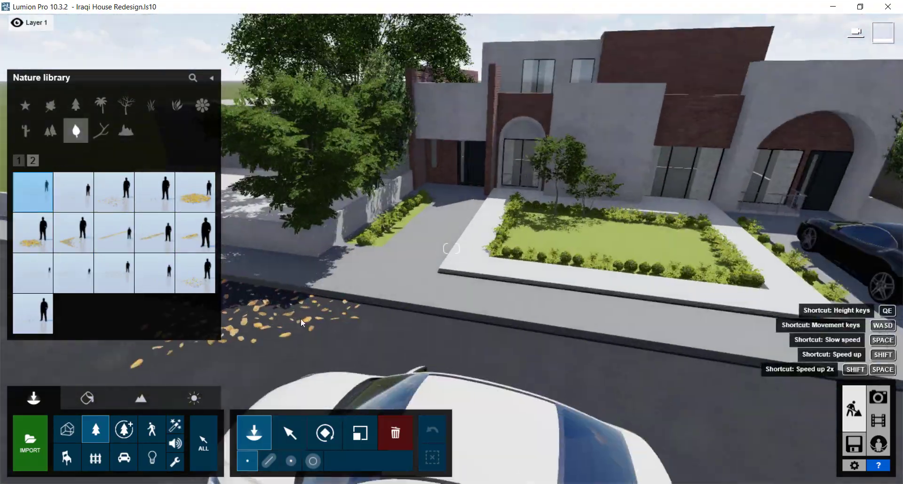
scroll(334, 256, "down", 3)
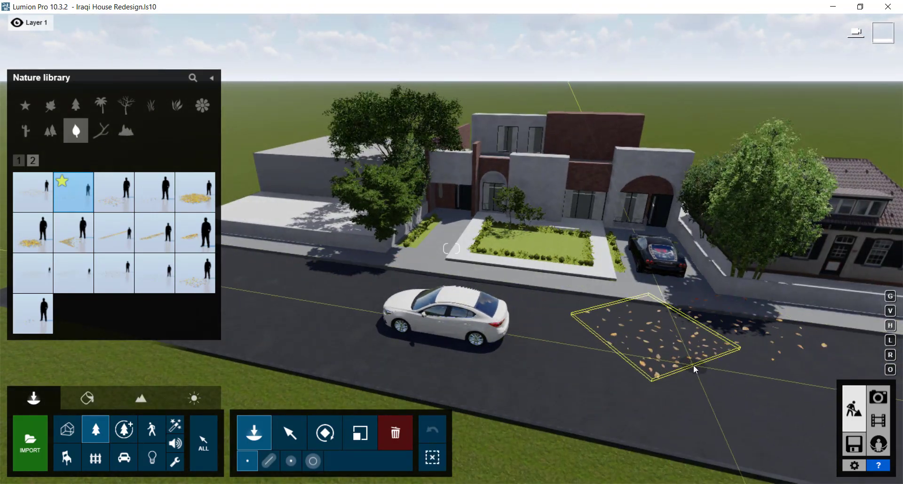
key("Escape")
key("Escape")
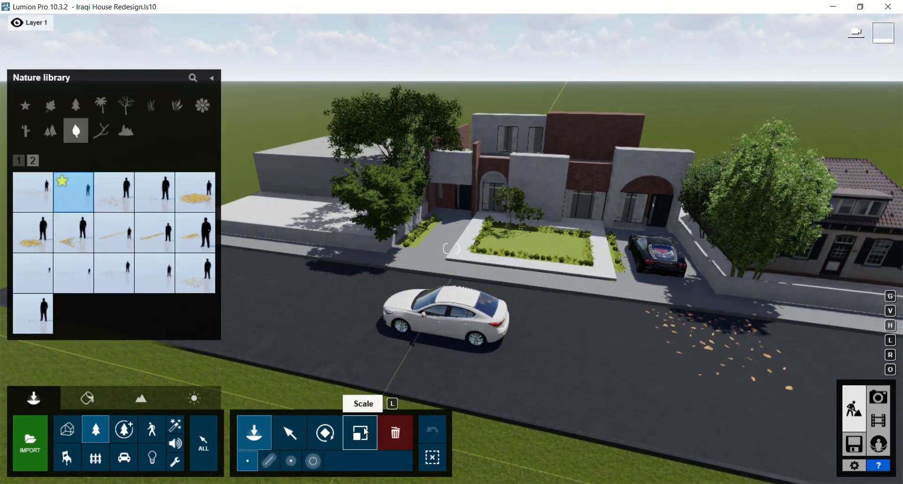
left_click(679, 346, "ctrl")
key("Delete")
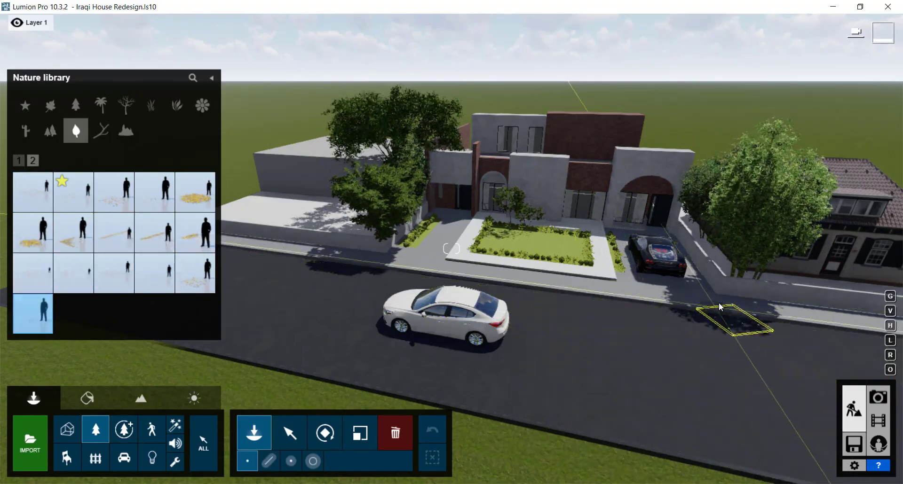
Lay Fallen Leaves Maple Square Large along the curb and adjust its scale
scroll(720, 307, "up", 5)
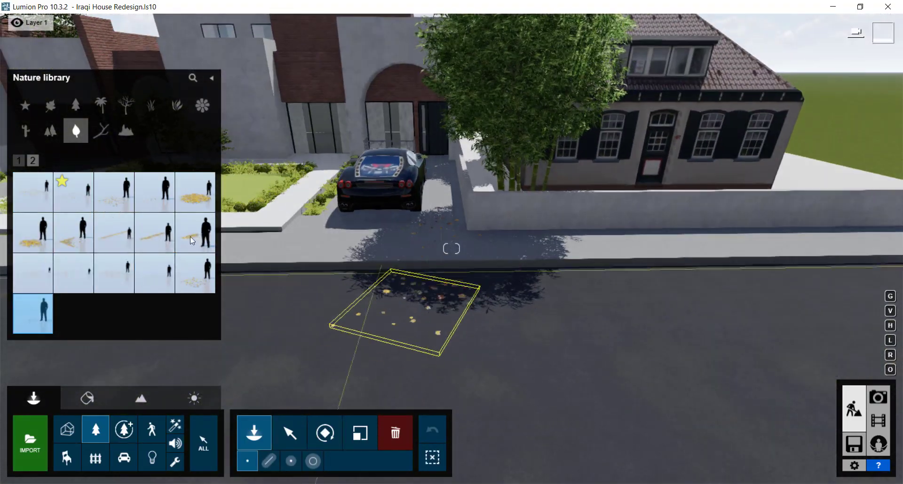
left_click(155, 272)
right_click_drag(365, 285, 306, 292)
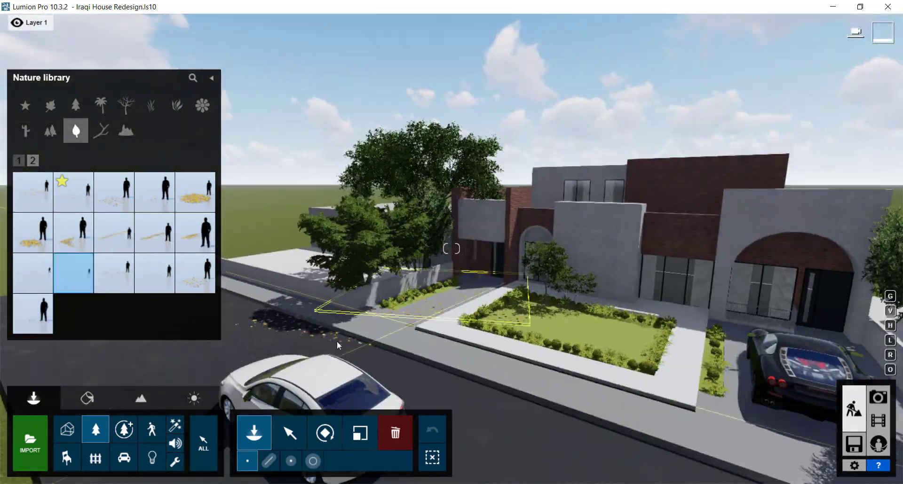
left_click(325, 347)
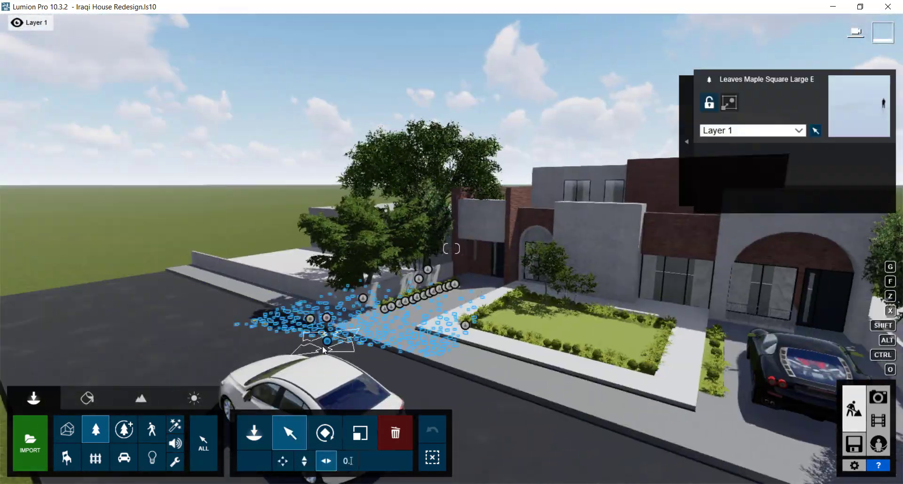
left_click(241, 249)
left_click(361, 433)
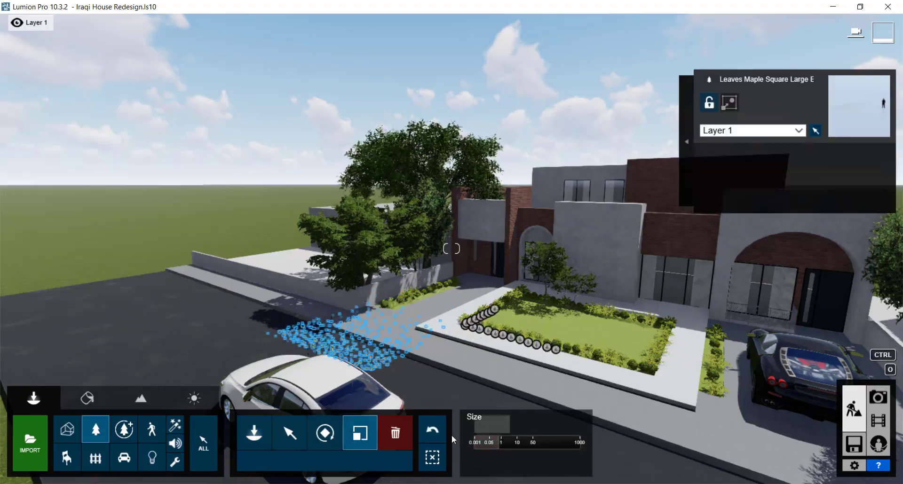
left_click(254, 432)
scroll(355, 334, "up", 3)
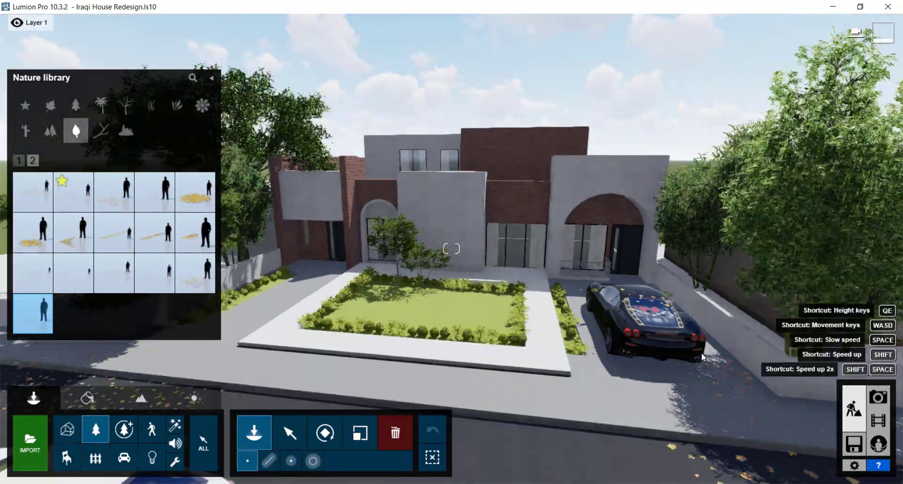
left_click(290, 432)
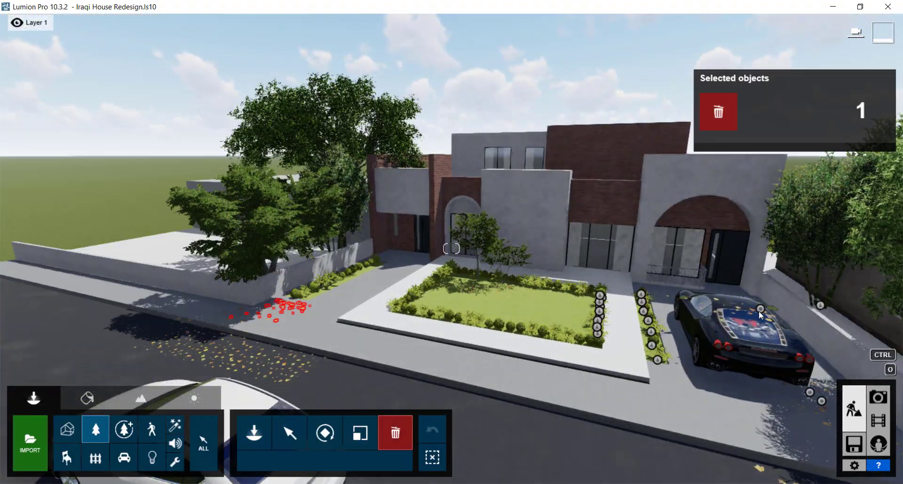
left_click(516, 282)
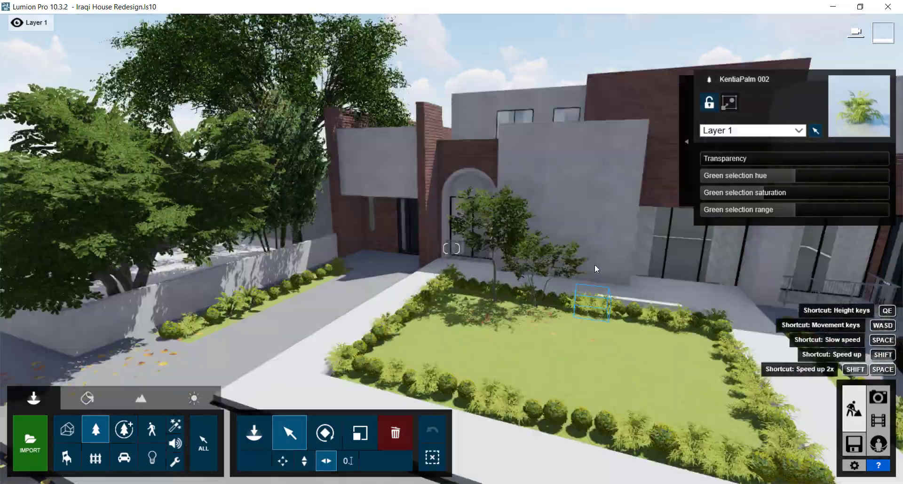
Place BoxwoodTopiary 2 RT on the balcony beside the front door
scroll(595, 265, "up", 5)
left_click(254, 433)
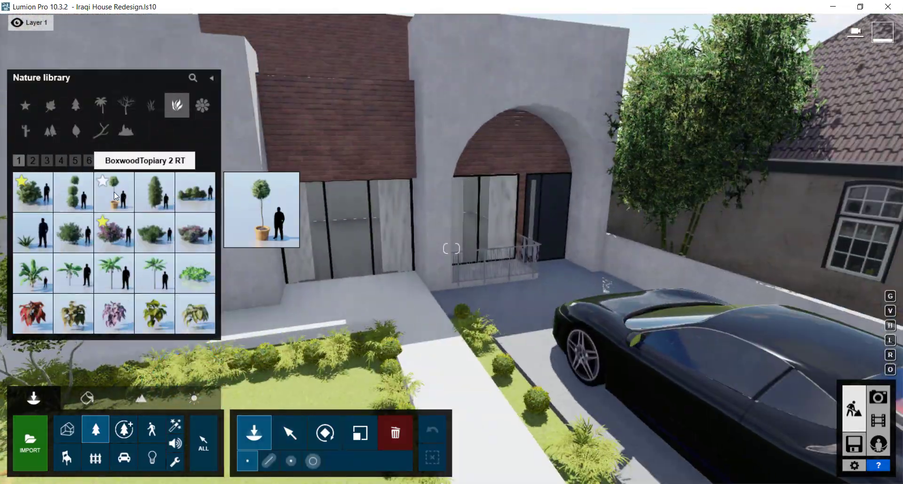
left_click(117, 196)
left_click(561, 294)
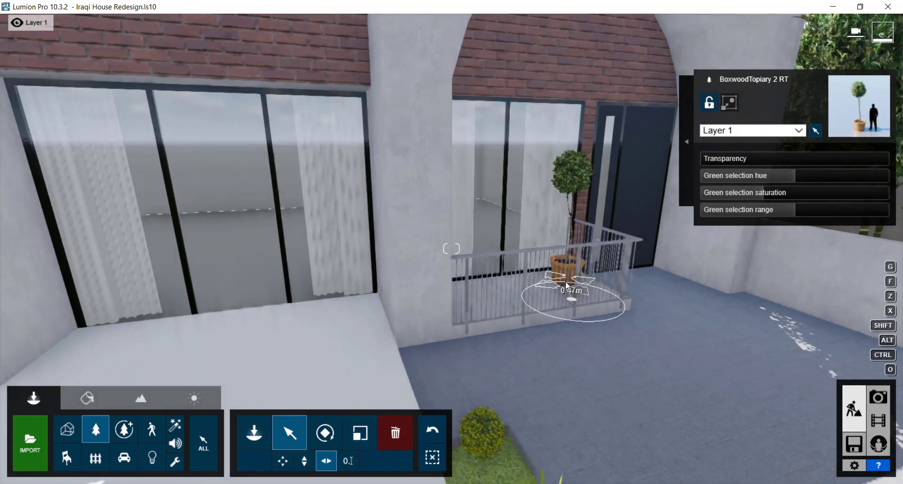
right_click_drag(567, 286, 586, 347)
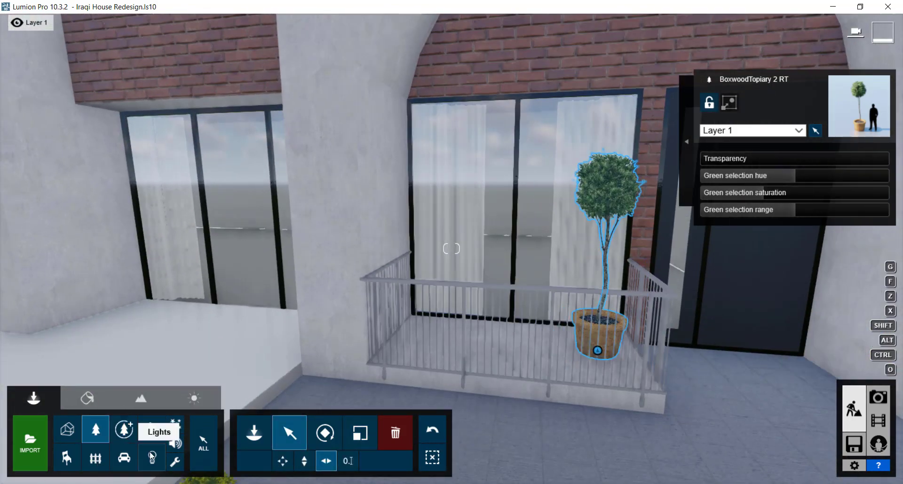
Add a chair and a coffee table from the Indoor library to the balcony
left_click(67, 460)
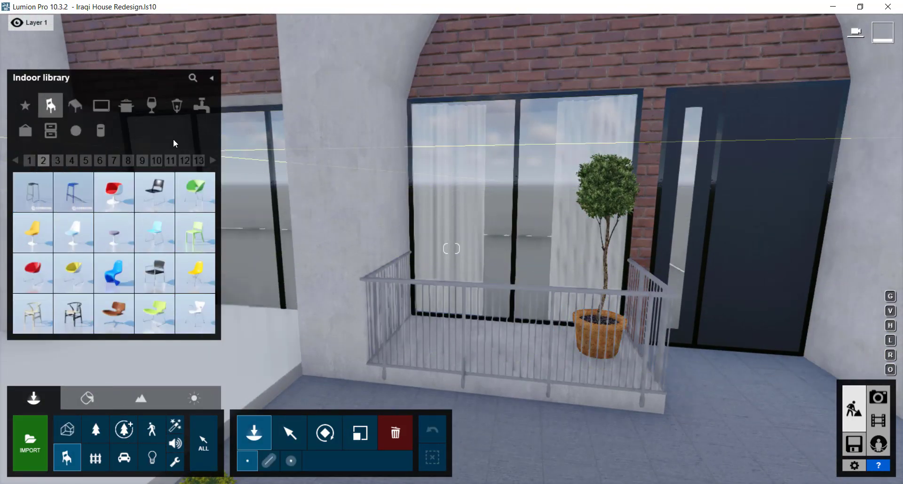
left_click(434, 348)
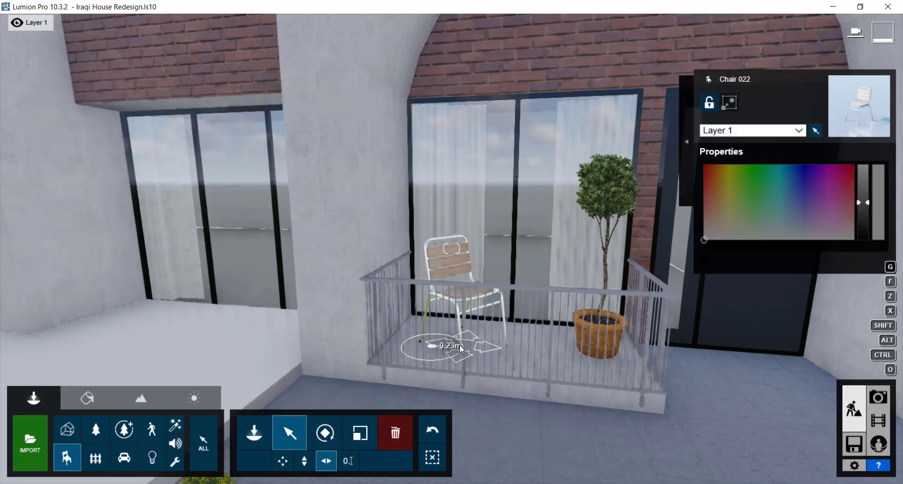
left_click(67, 459)
left_click(33, 160)
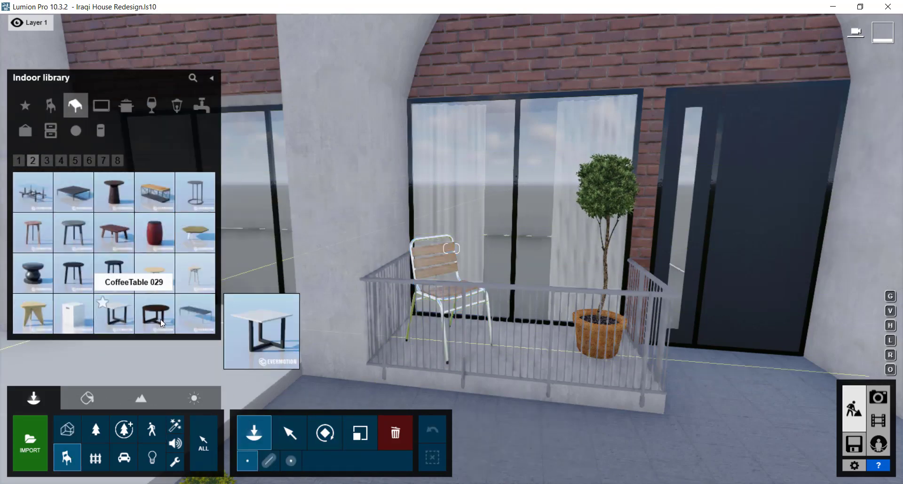
left_click(526, 361)
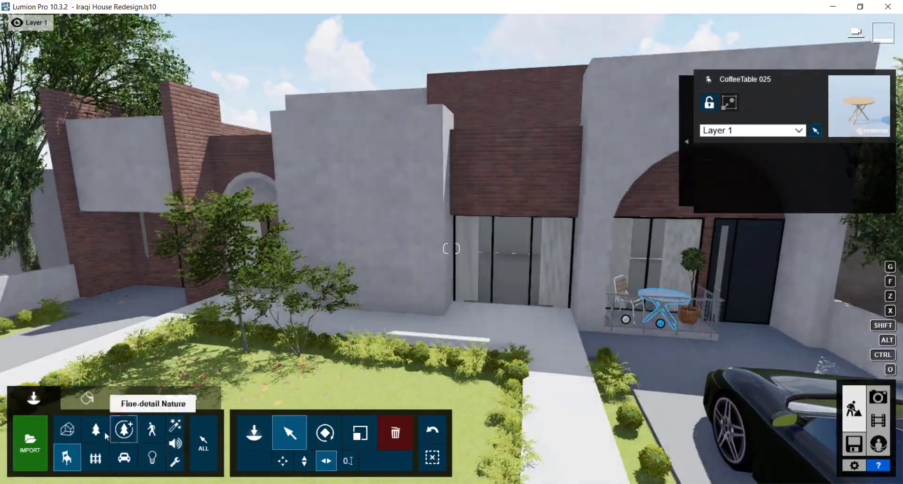
Resize the balcony topiary with Scale
left_click(105, 432)
left_click(361, 433)
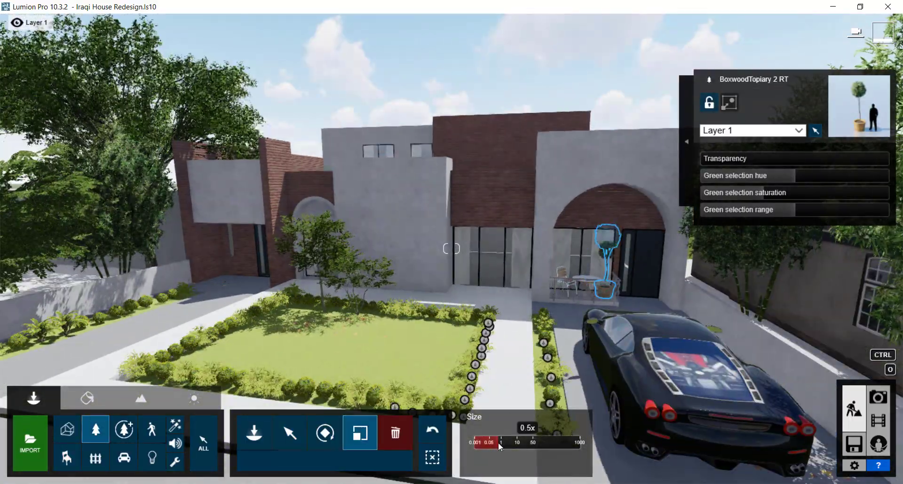
scroll(510, 310, "up", 3)
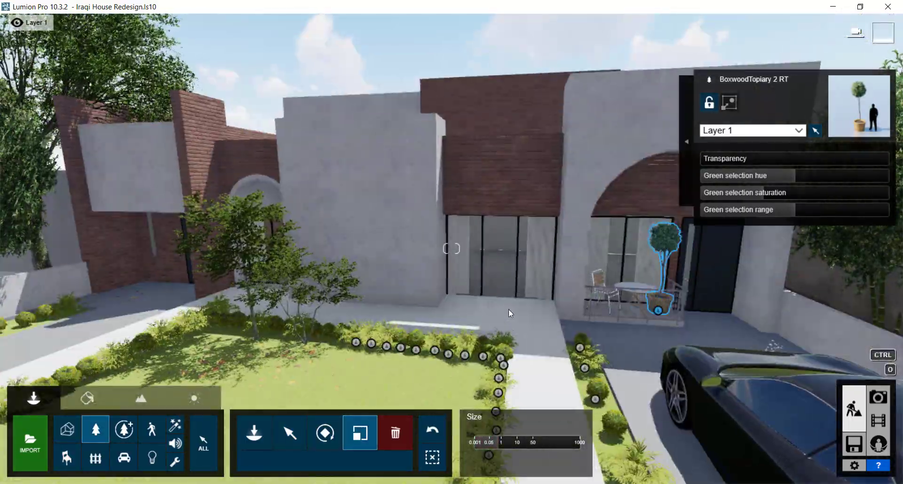
scroll(509, 309, "up", 3)
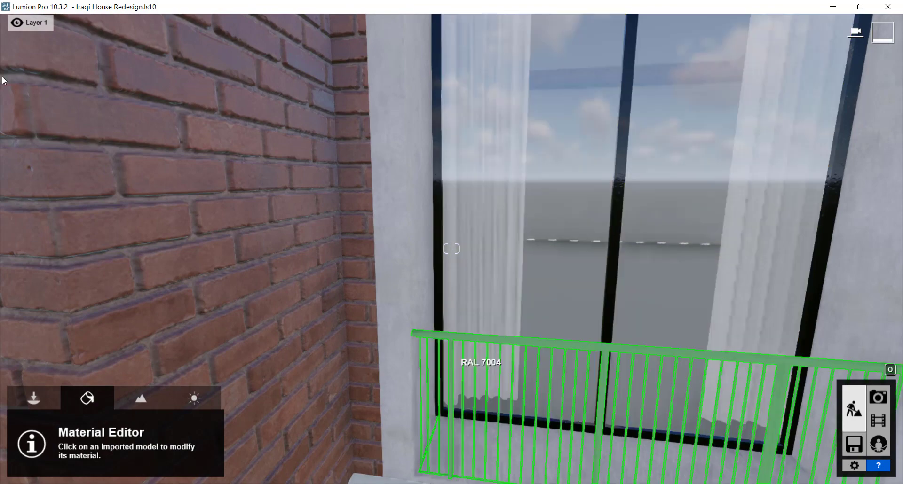
Apply the Indoor metal Brass material to the balcony railing and confirm
left_click(465, 358)
left_click(161, 124)
left_click(72, 89)
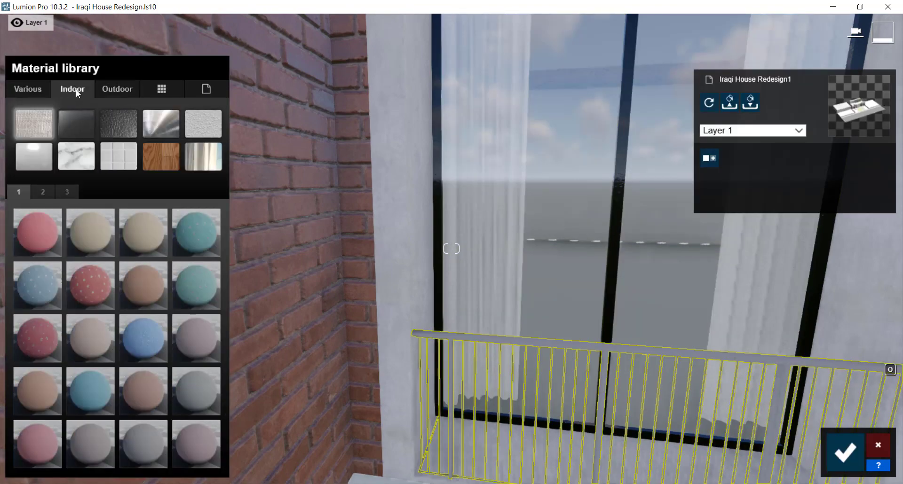
left_click(161, 124)
left_click(91, 233)
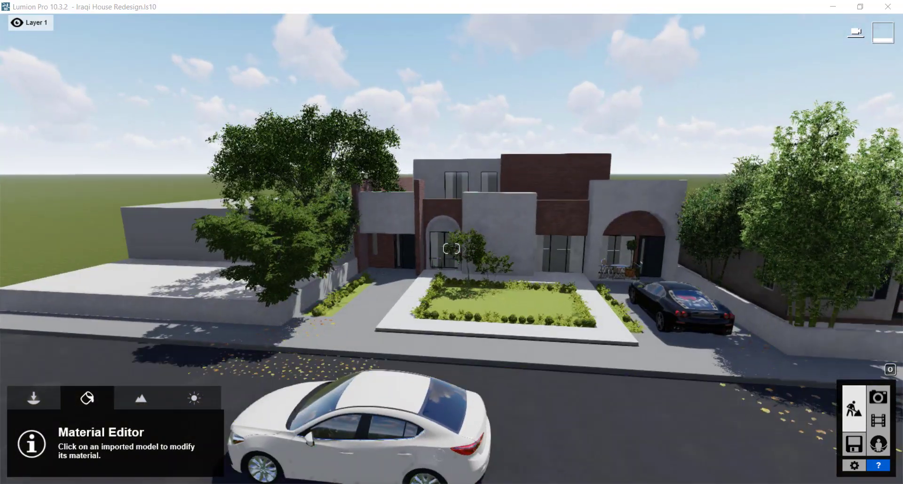
left_click(33, 398)
Place a woman with a stroller by the front wall and a seated man on the balcony
left_click(151, 429)
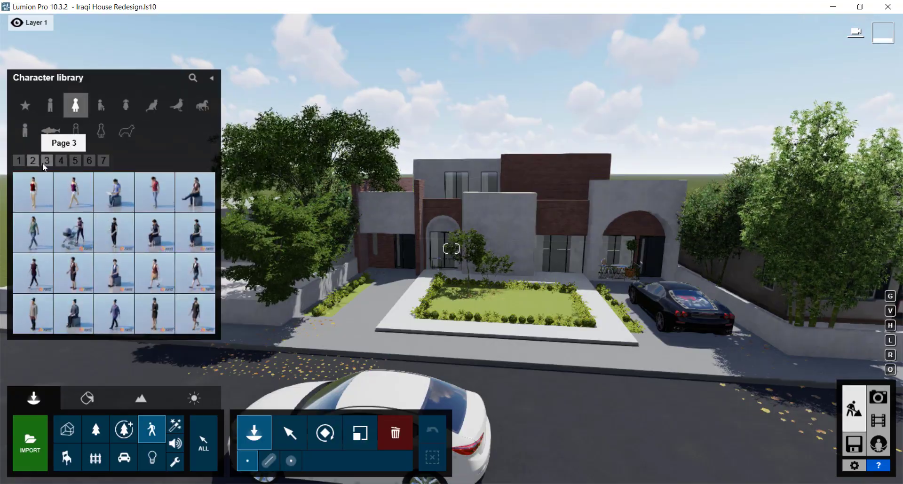
left_click(74, 233)
left_click(348, 305)
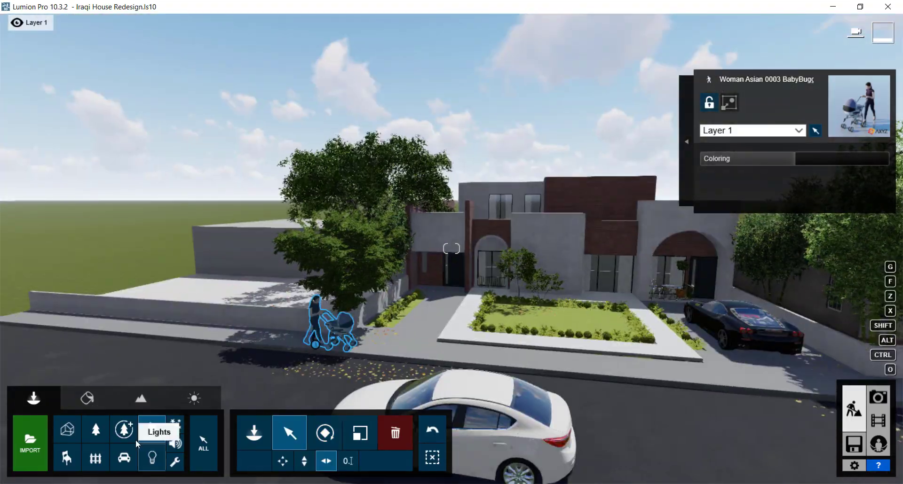
left_click(143, 435)
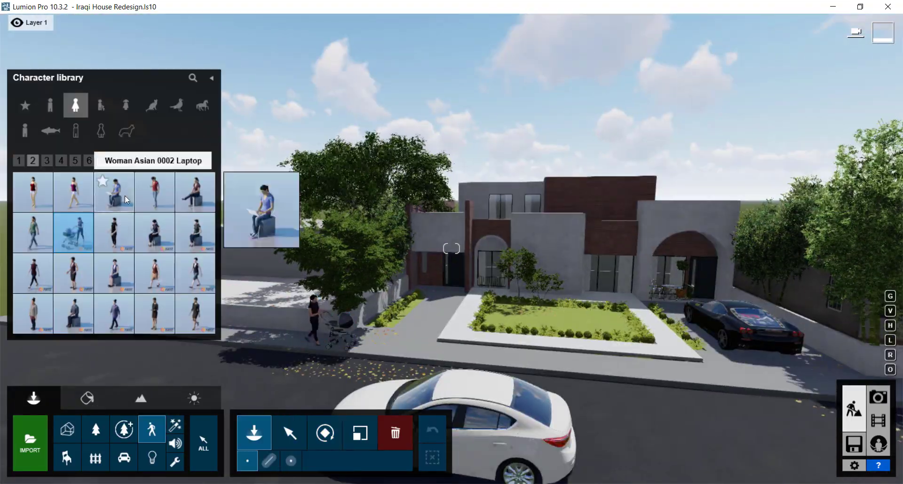
left_click(45, 320)
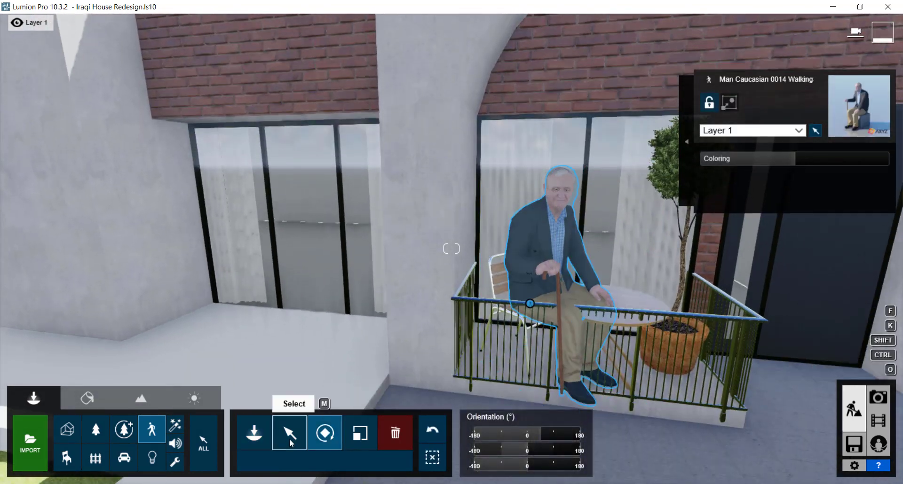
scroll(526, 324, "down", 5)
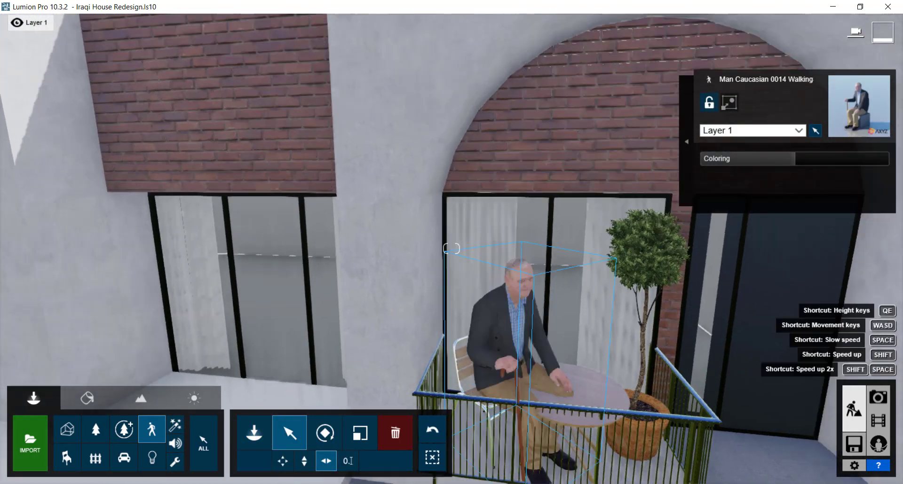
key("ctrl+z")
key("ctrl+z")
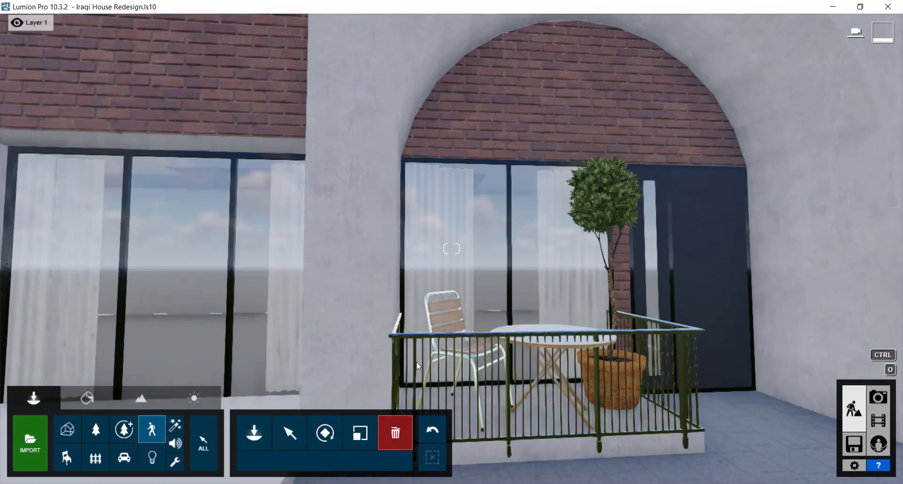
left_click(472, 342)
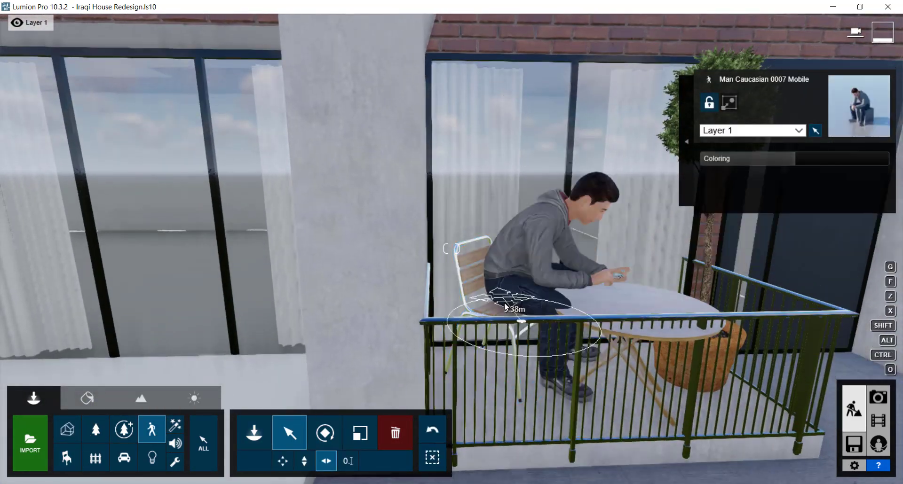
right_click_drag(451, 249, 358, 248)
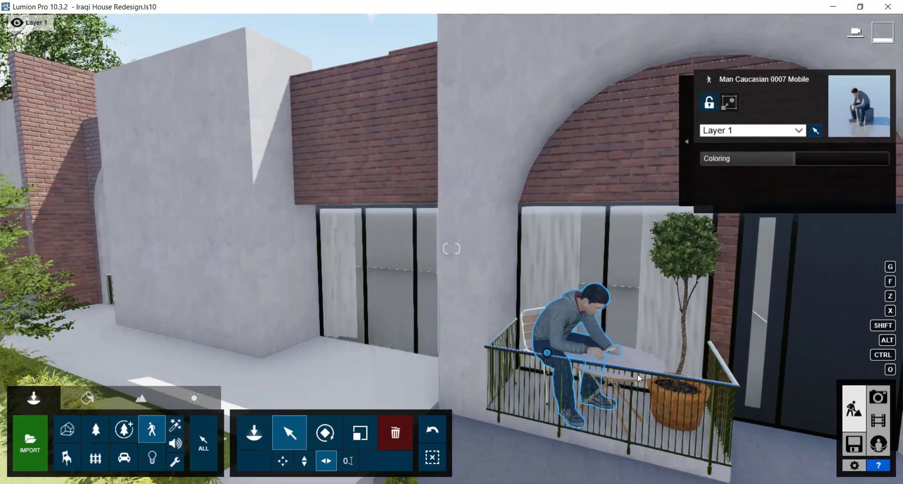
Place CoffeeTable 025 on the balcony in front of the seated man
left_click(67, 458)
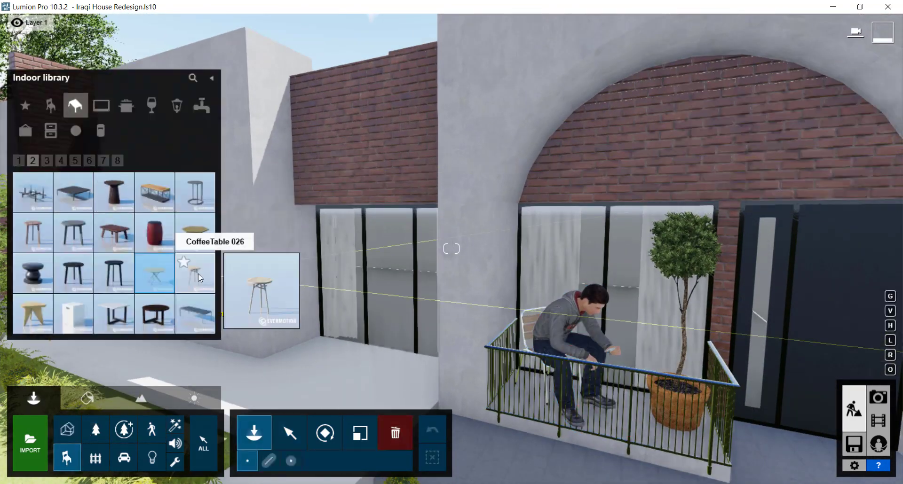
left_click(72, 160)
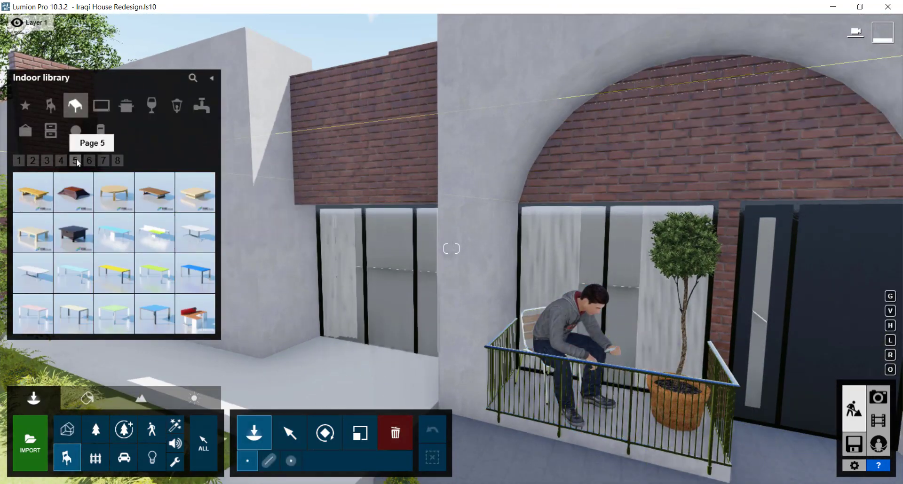
left_click(18, 160)
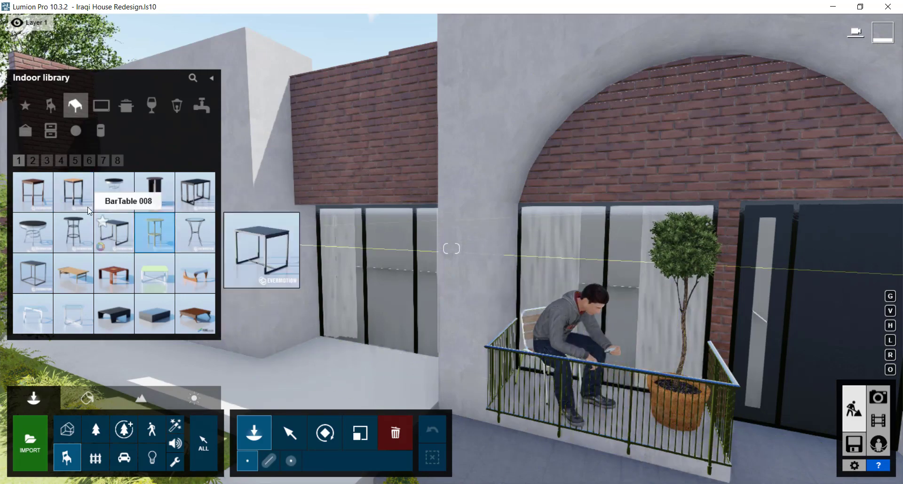
scroll(90, 211, "down", 1)
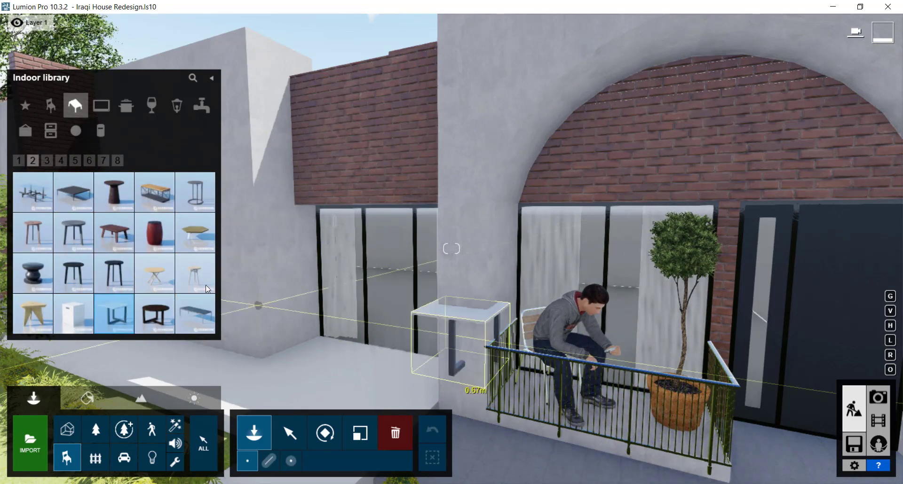
left_click(354, 441)
key("ctrl+o")
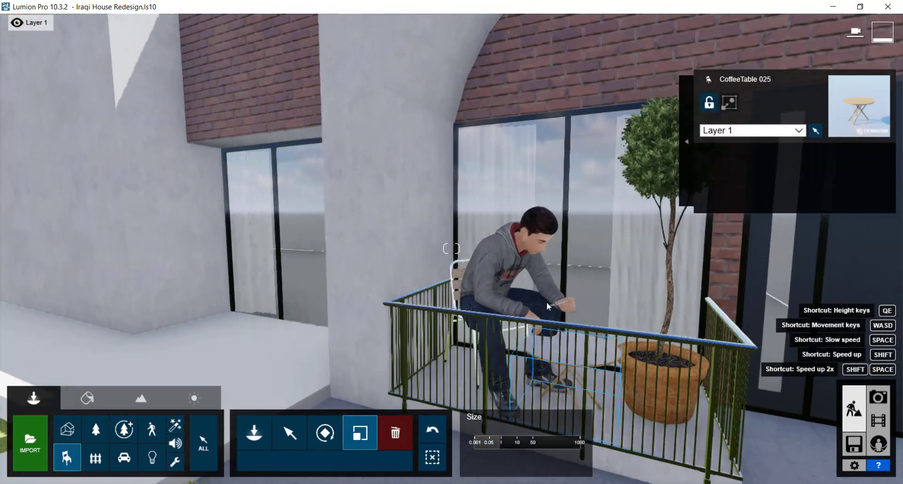
left_click(363, 275)
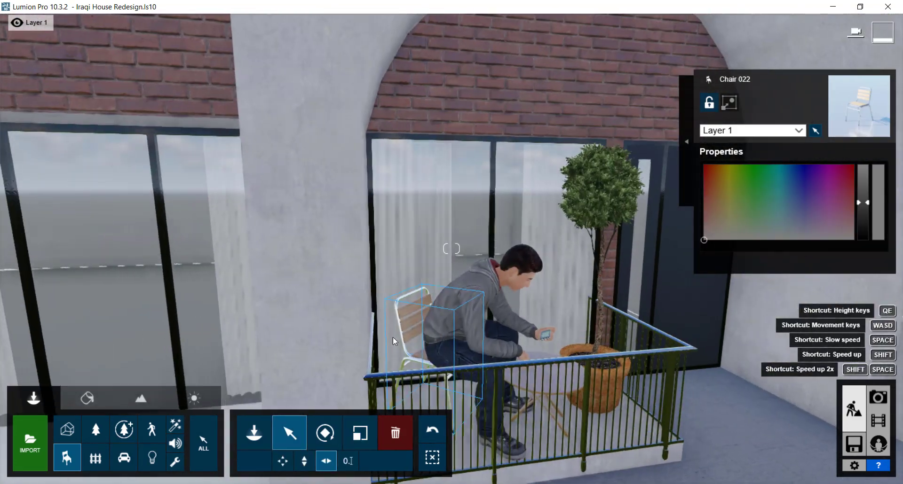
left_click(437, 356)
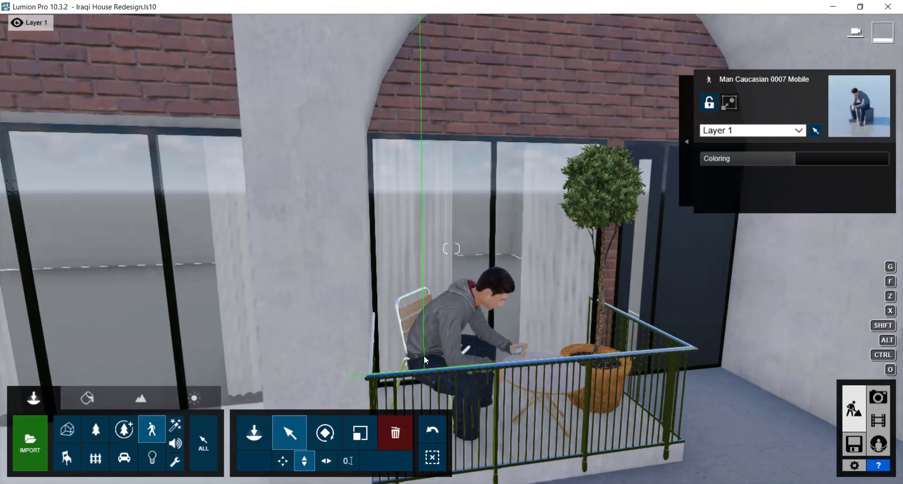
right_click_drag(425, 356, 535, 380)
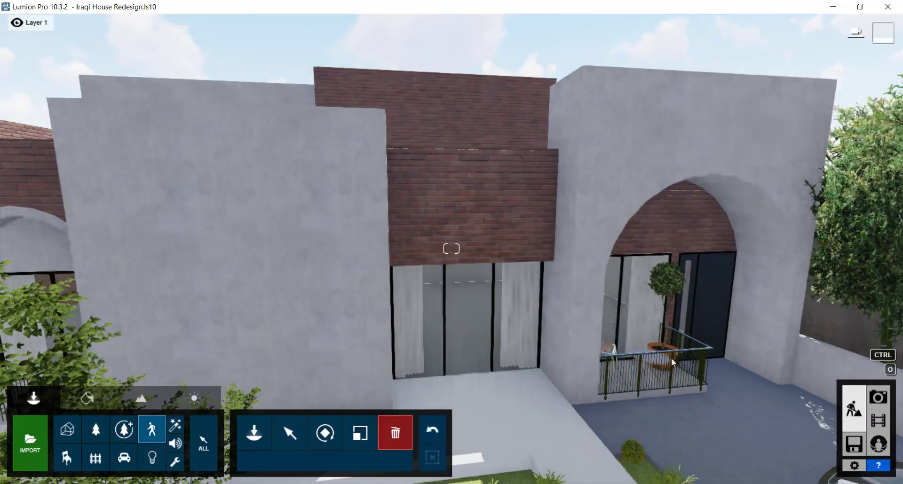
Turn the view to the house front and check the second saved photo view
right_click_drag(671, 357, 671, 357)
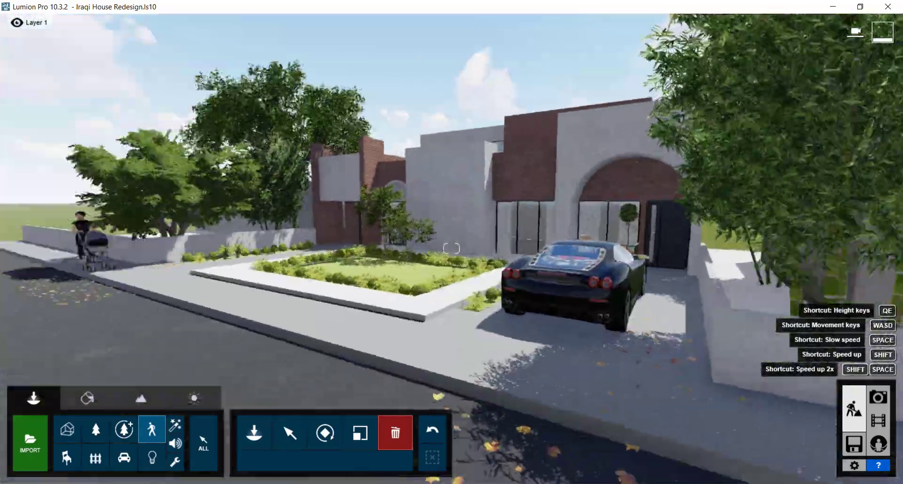
right_click_drag(726, 158, 545, 266)
left_click(878, 397)
left_click(149, 414)
mouse_move(607, 294)
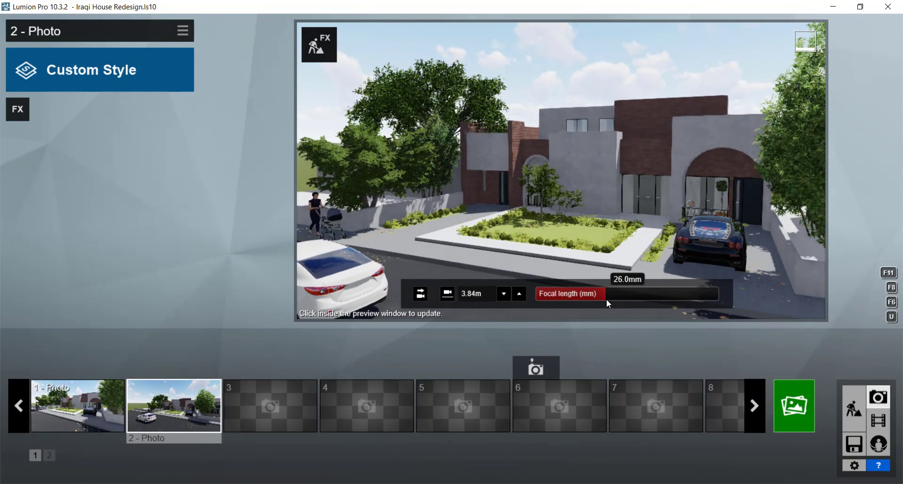
left_click(854, 408)
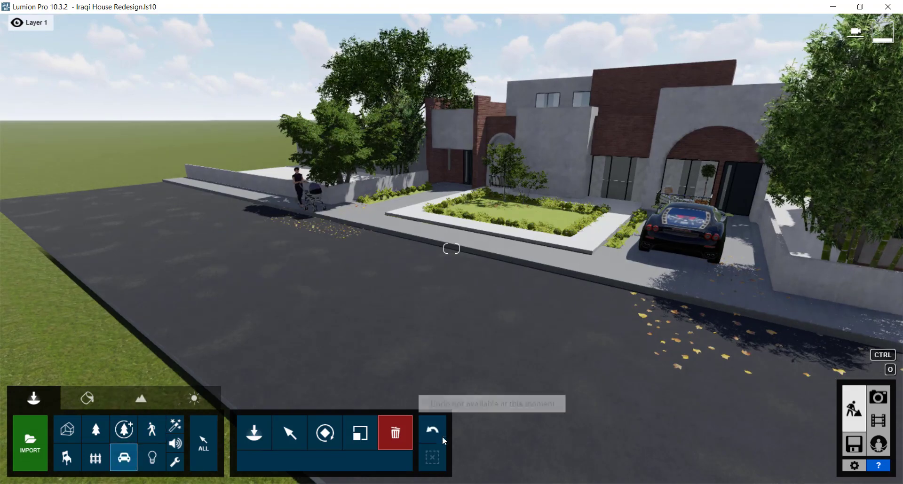
left_click(315, 264)
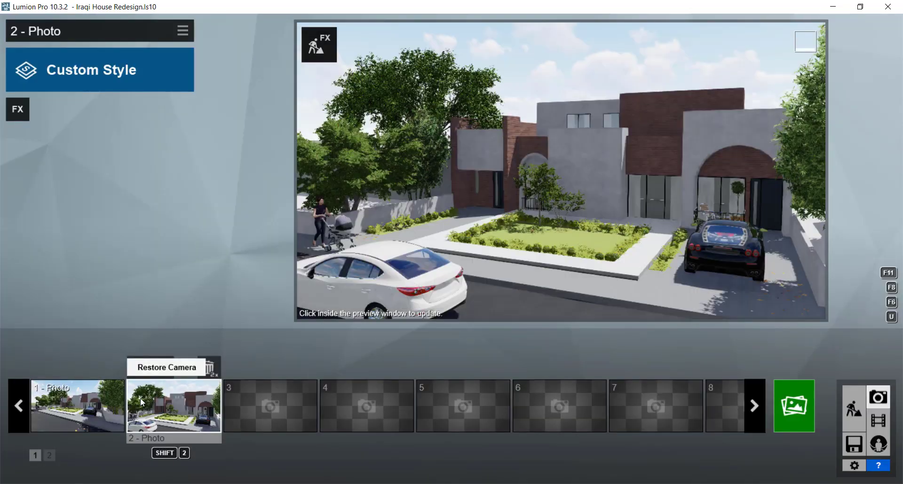
left_click(854, 408)
left_click(457, 334)
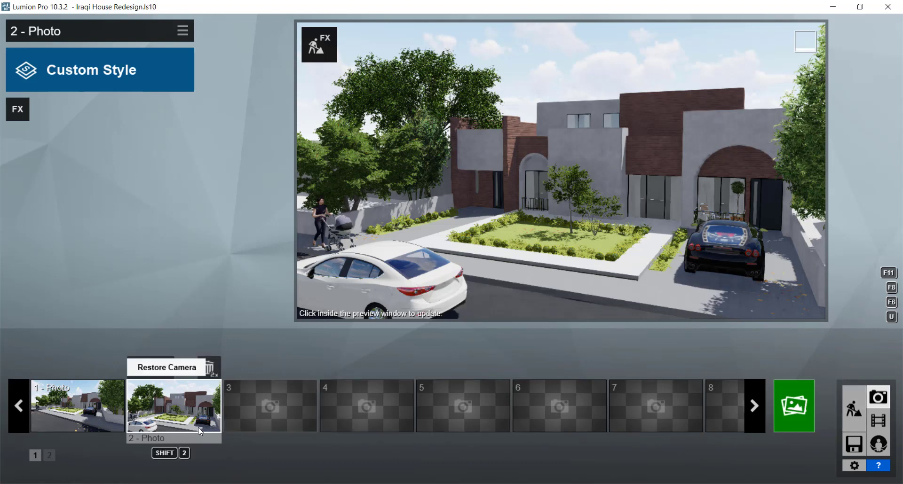
Move the preview camera toward the house and re-centre the house in view
key("w")
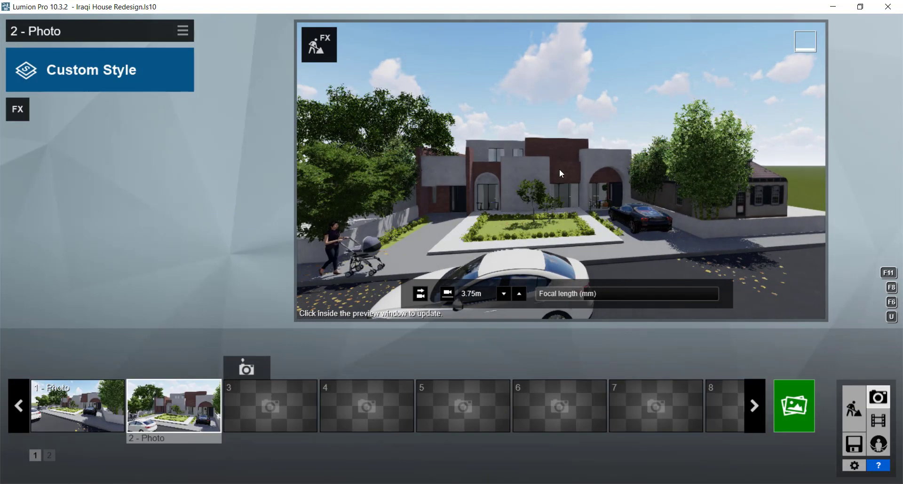
key("w")
right_click_drag(464, 205, 555, 169)
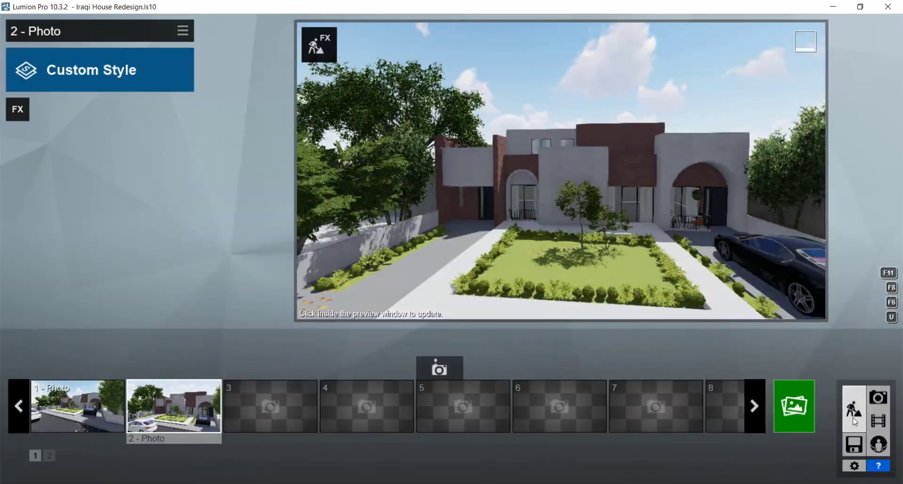
left_click(855, 422)
right_click_drag(388, 295, 515, 273)
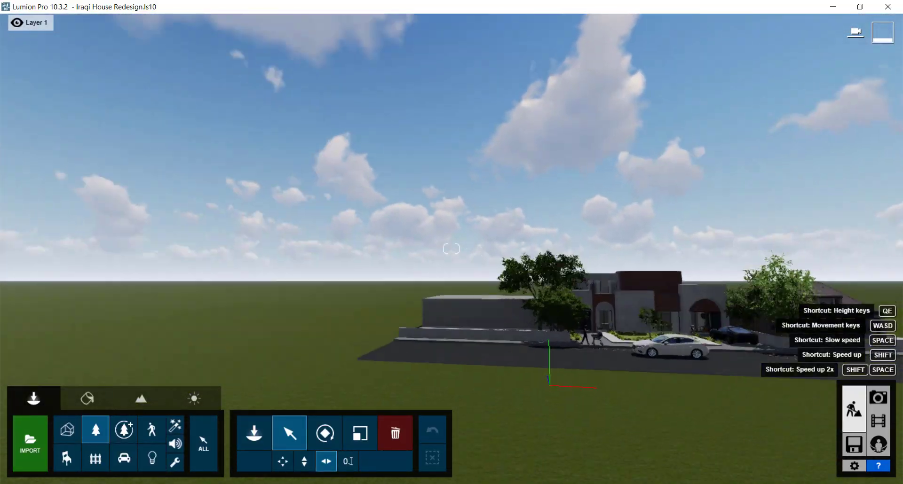
right_click_drag(603, 376, 593, 337)
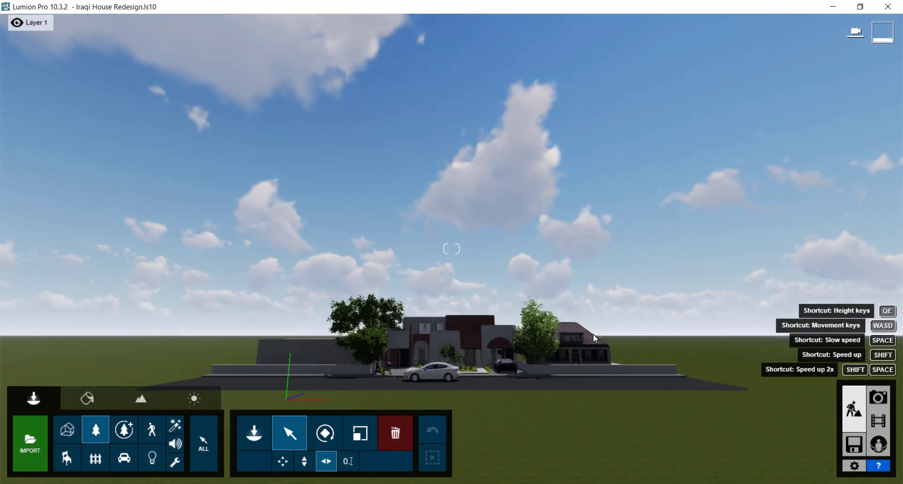
Set the focal length to about 24mm, frame the house and save it as photo 3
left_click(878, 398)
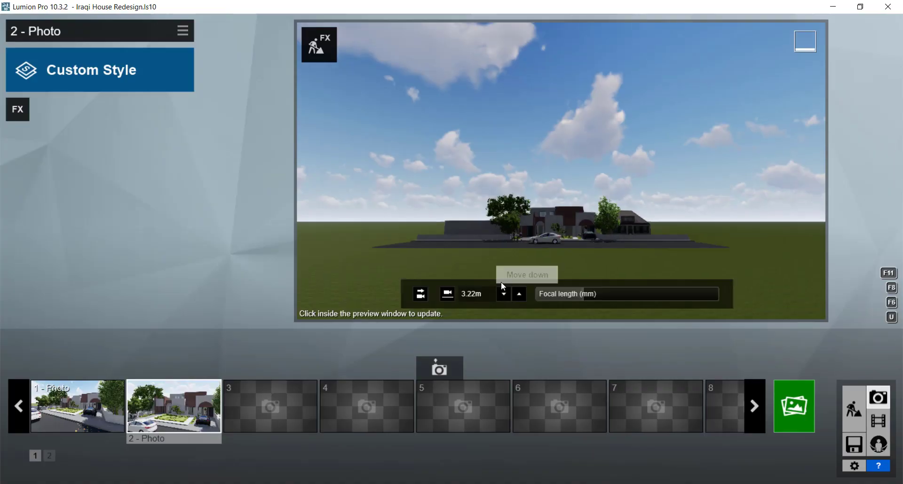
scroll(607, 221, "up", 3)
left_click(628, 294)
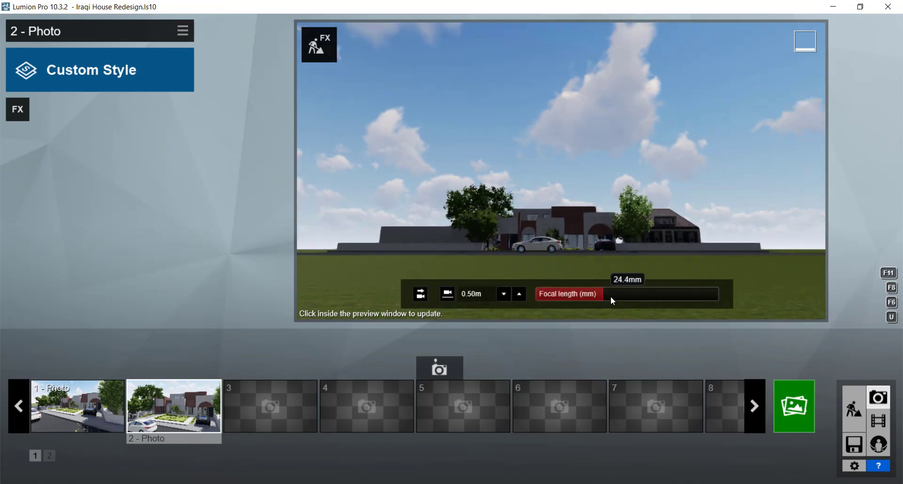
right_click_drag(650, 237, 621, 233)
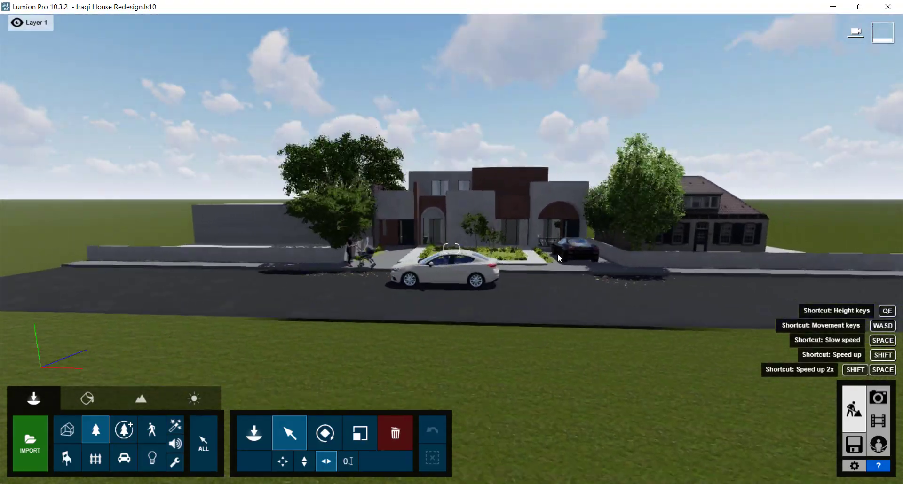
right_click_drag(625, 229, 625, 221)
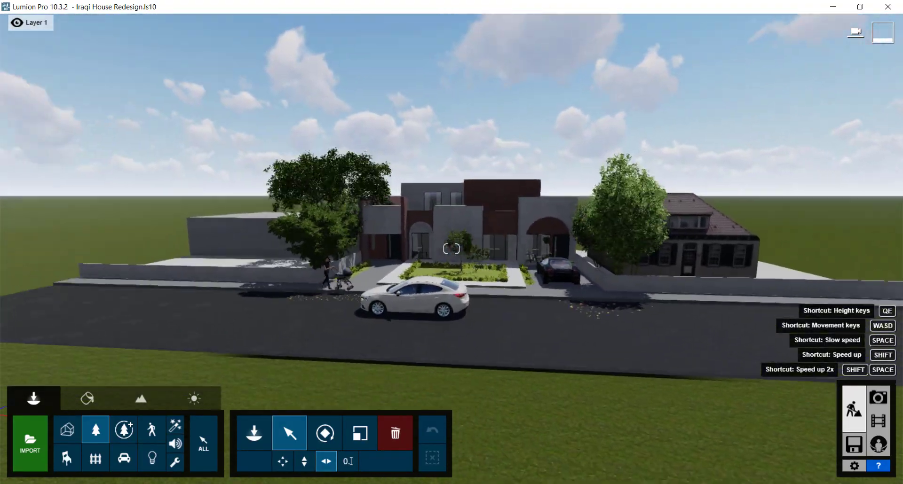
right_click_drag(451, 248, 451, 248)
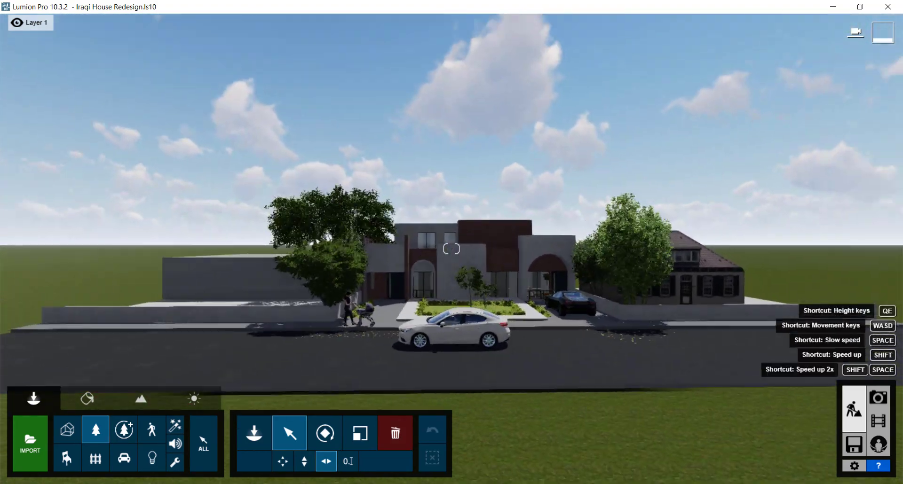
scroll(451, 248, "down", 5)
left_click(878, 397)
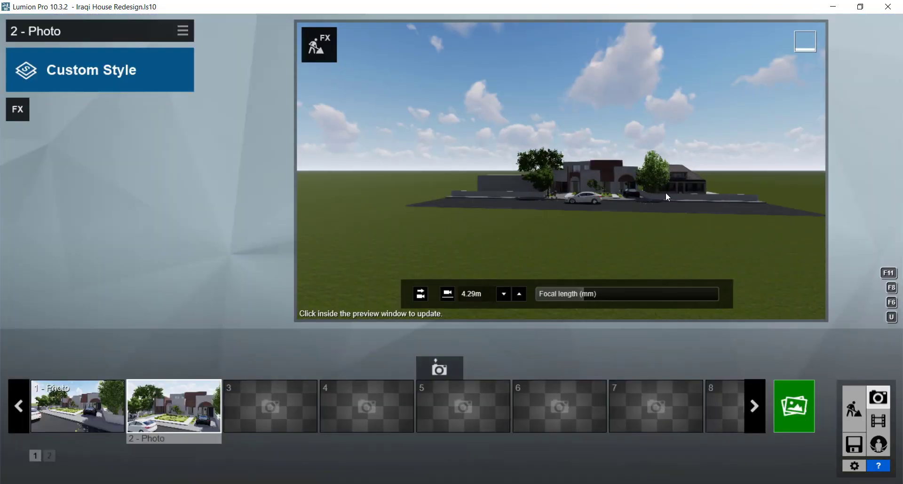
left_click(668, 198)
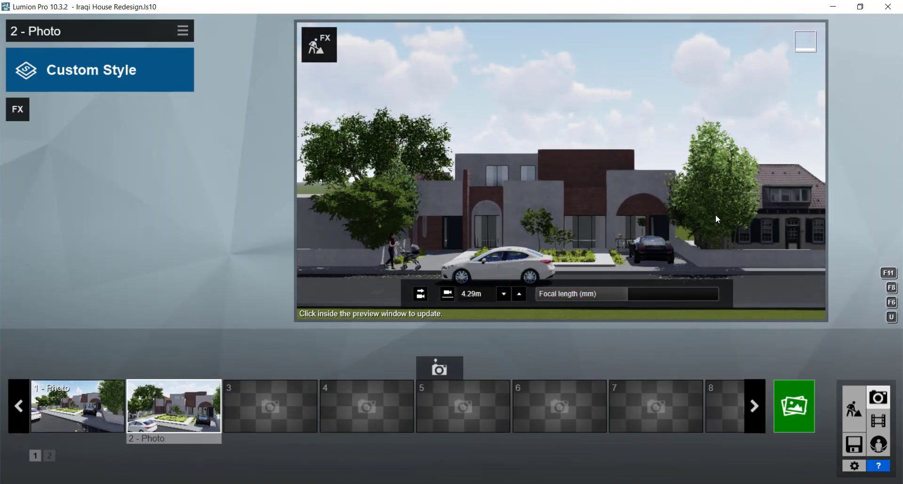
left_click(246, 369)
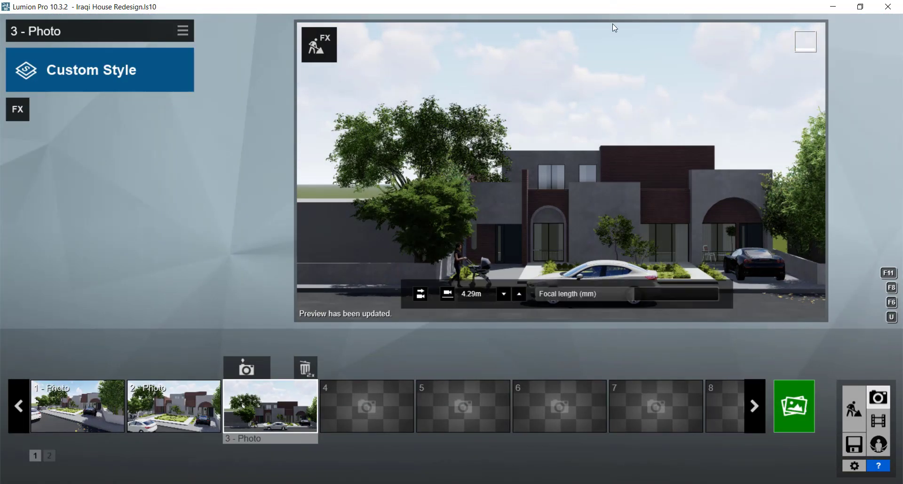
Browse the saved photos and lower the second photo's camera for a more frontal view
left_click(174, 406)
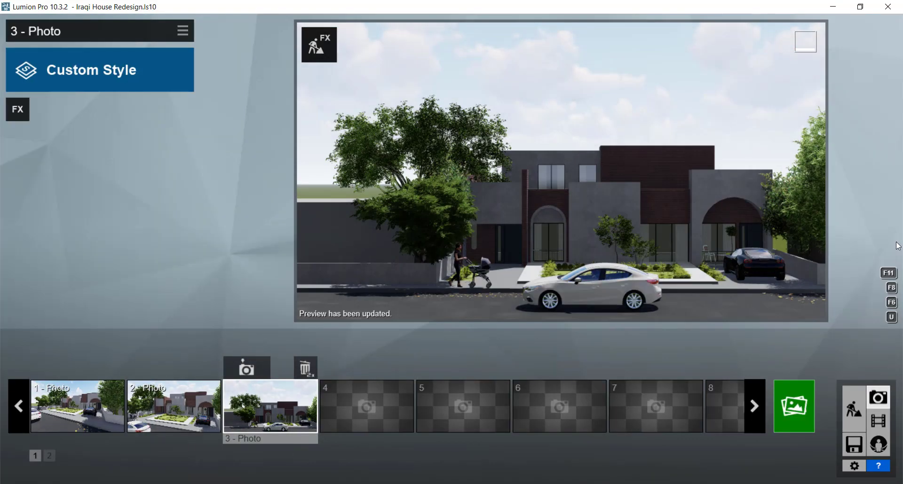
scroll(570, 203, "up", 5)
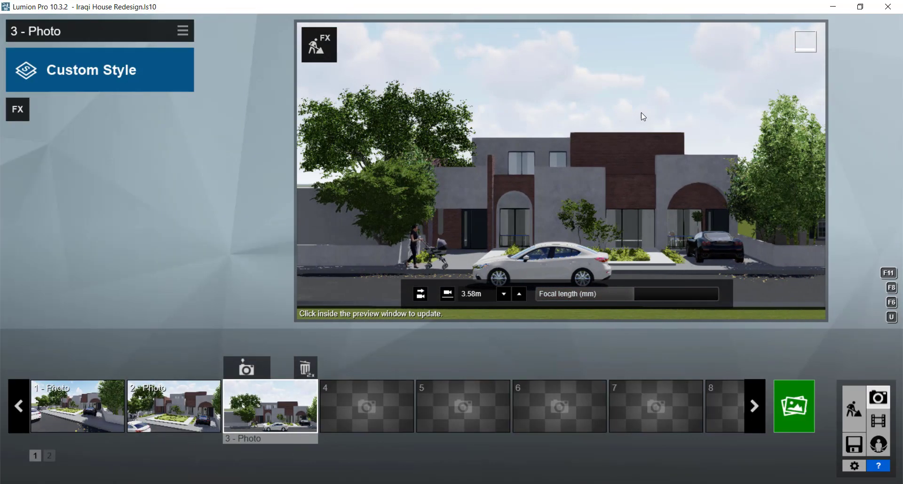
scroll(685, 241, "up", 3)
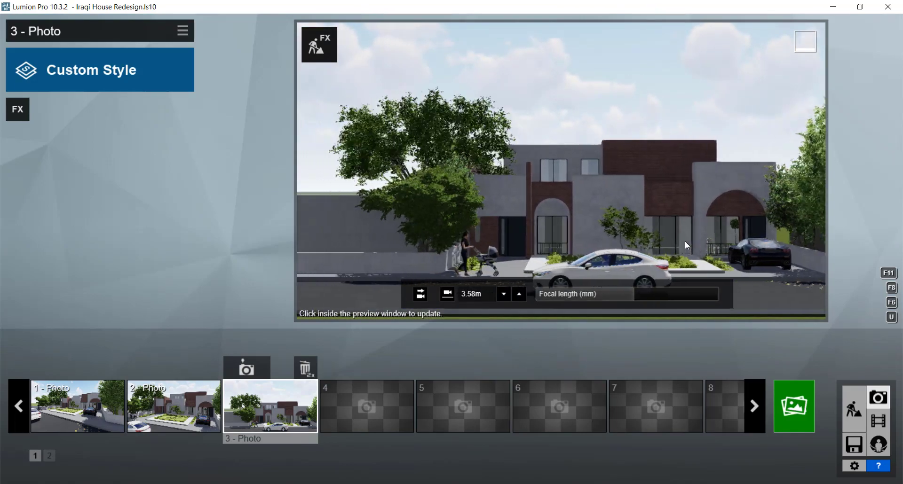
left_click(147, 411)
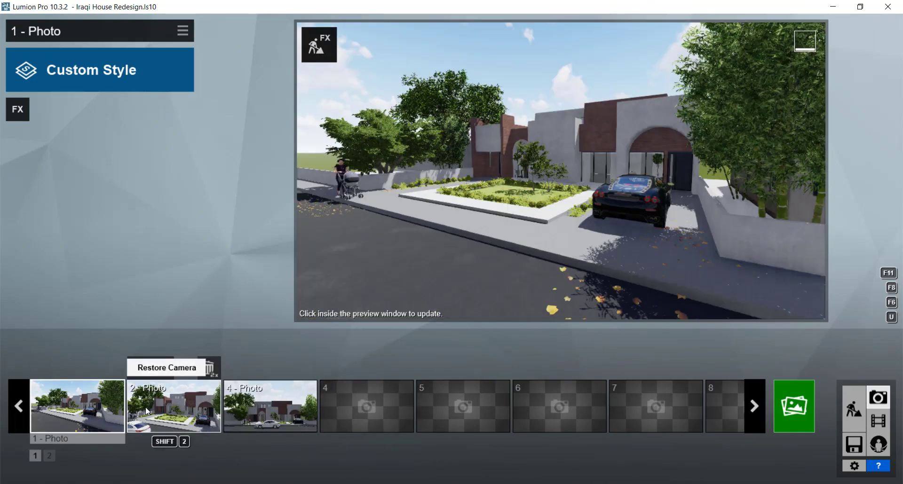
mouse_move(727, 175)
right_mouse_down()
mouse_move(537, 260)
mouse_move(573, 190)
right_mouse_up()
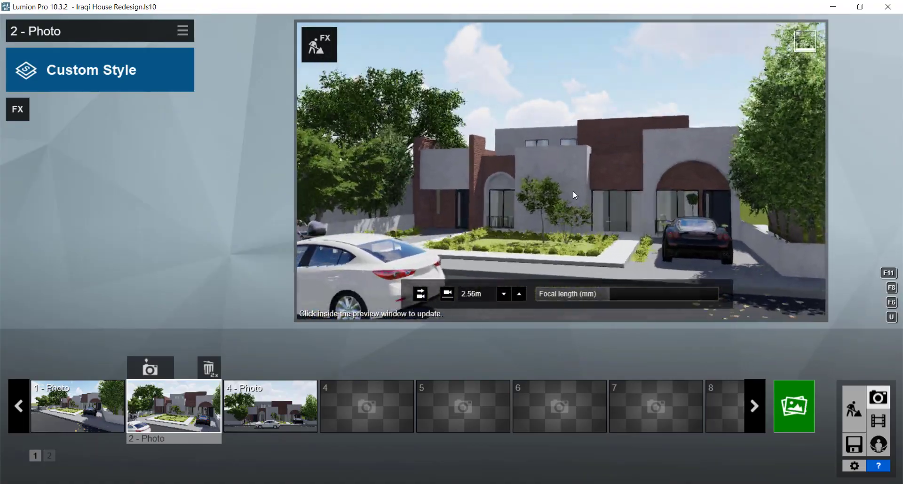
Store the lowered view as a new photo, delete the old second photo, and move the new one into slot 2
left_click(343, 368)
left_click(178, 384)
left_click(209, 368)
left_click_drag(367, 407, 174, 406)
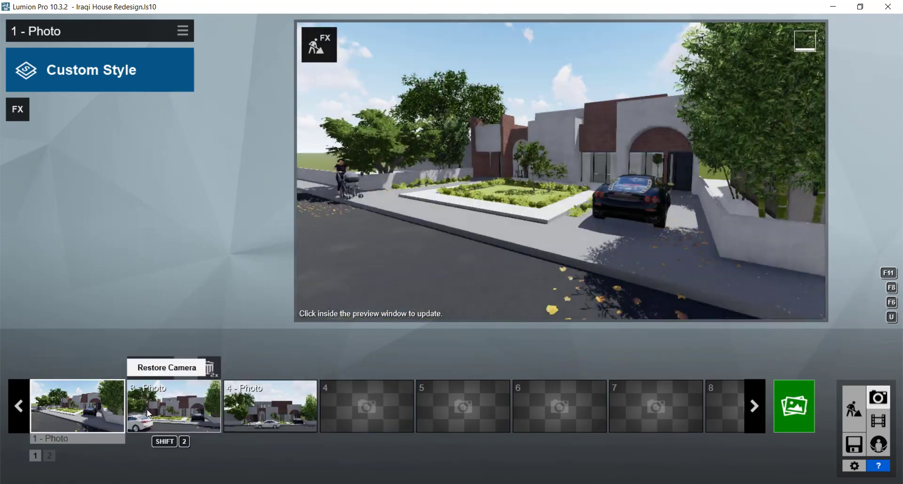
right_click_drag(565, 176, 620, 149)
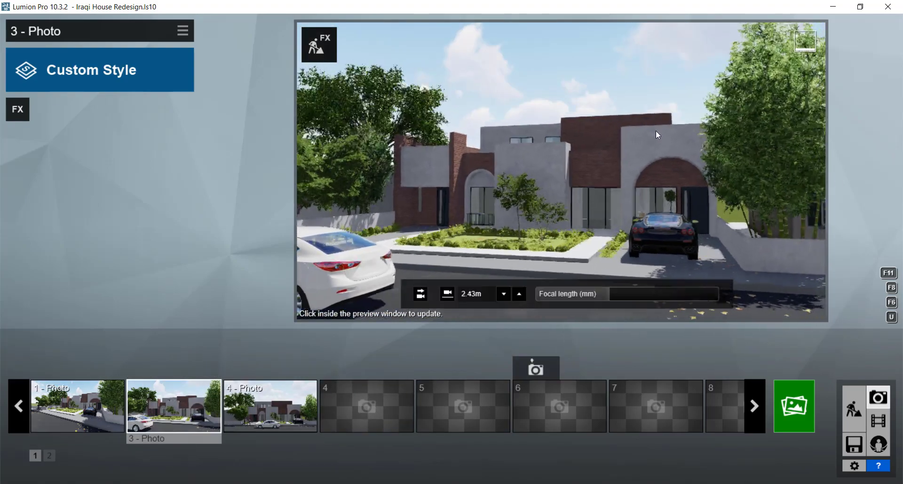
In Build mode, select and deselect the woman with the stroller, then return to the photo views
left_click(319, 44)
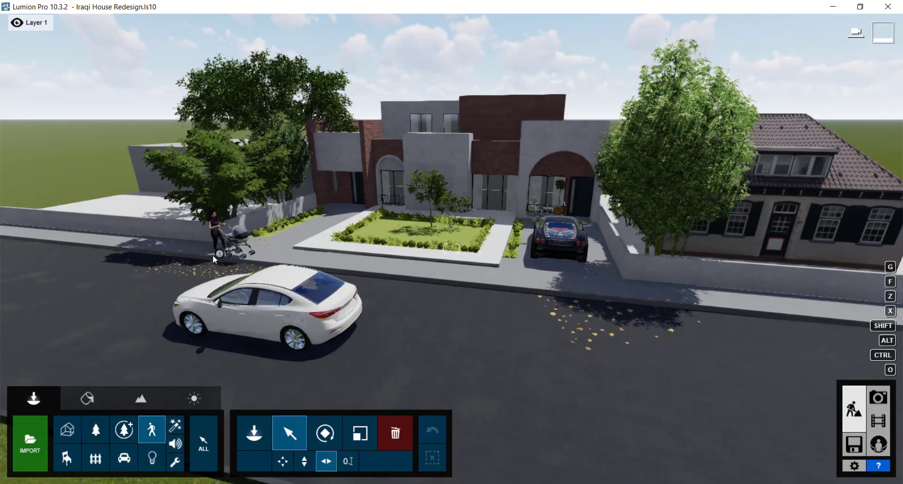
left_click(214, 259)
left_click(878, 398)
left_click(171, 404)
left_click(855, 409)
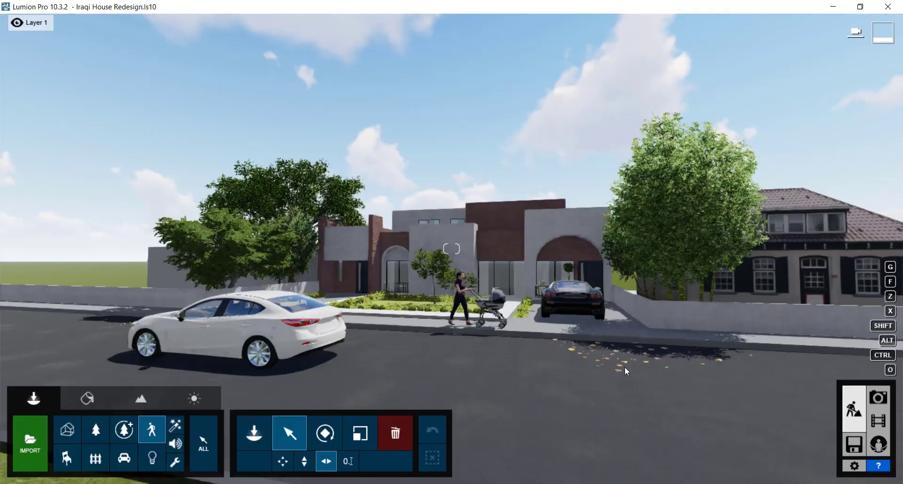
left_click(878, 397)
left_click(800, 274)
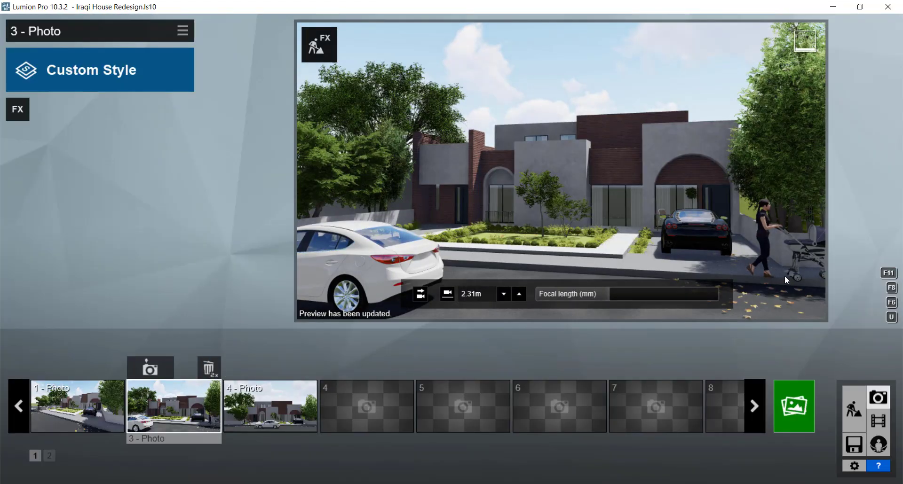
left_click(854, 409)
left_click(878, 398)
Review photos 4 and 3, then aim the empty fourth slot's camera at the house front
left_click(270, 406)
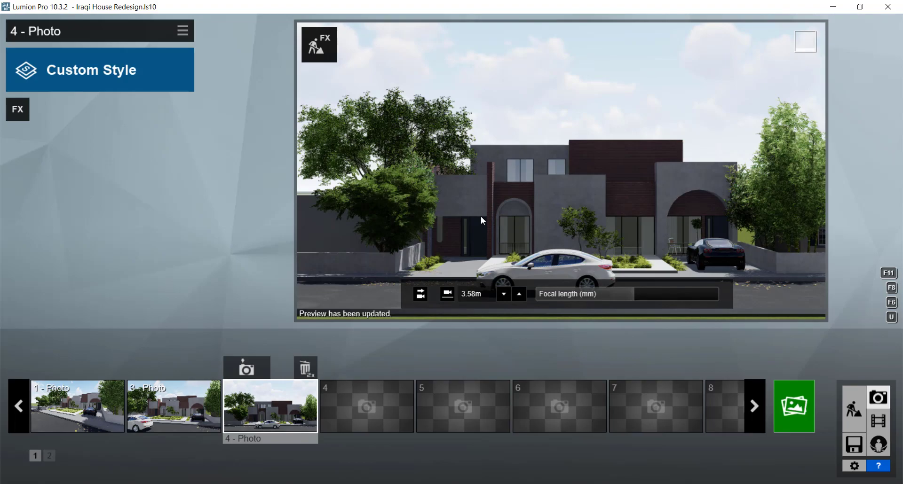
left_click(174, 407)
left_click(367, 406)
right_click_drag(444, 217, 404, 218)
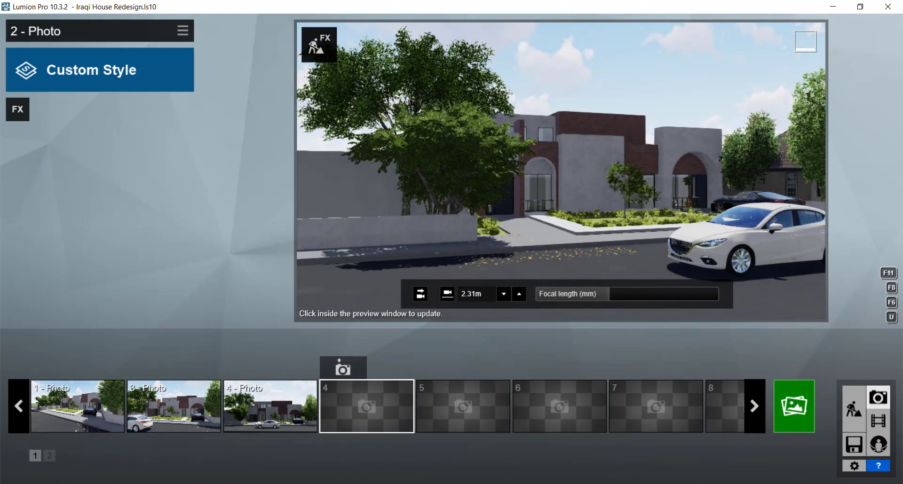
scroll(366, 143, "up", 3)
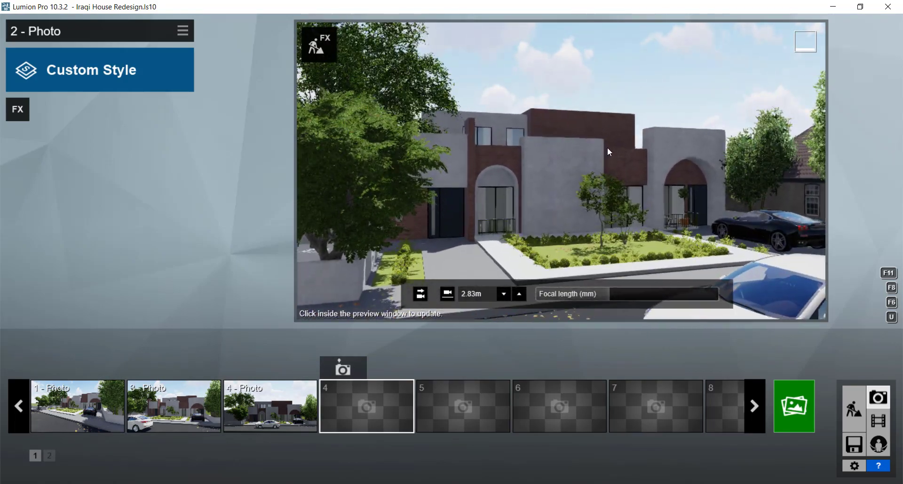
mouse_move(602, 185)
right_mouse_down()
mouse_move(617, 182)
mouse_move(580, 215)
right_mouse_up()
Frame a straight-on street-level view of the house front and store it as a photo
key("a")
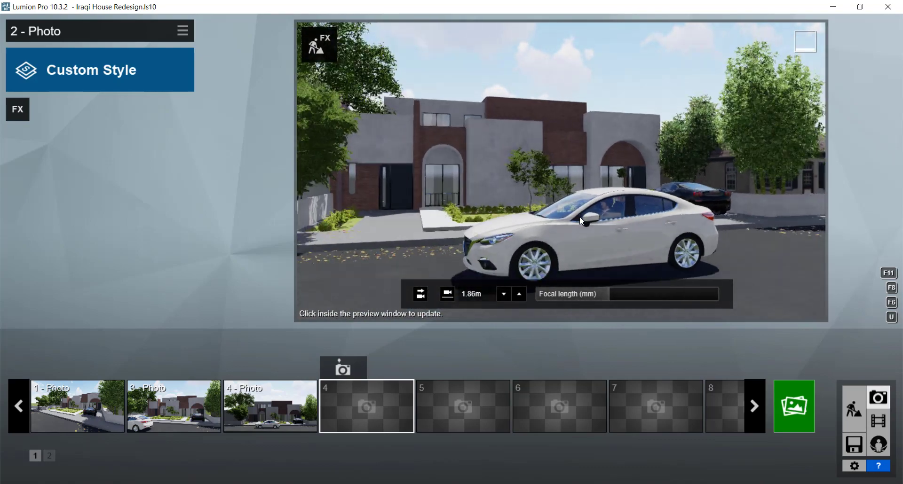
scroll(579, 218, "down", 2)
scroll(634, 294, "up", 3)
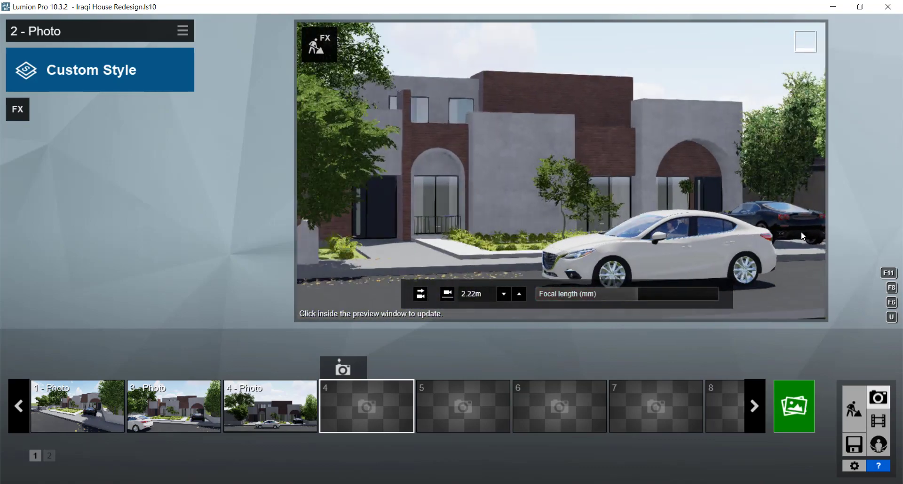
right_click_drag(801, 232, 803, 244)
key("q")
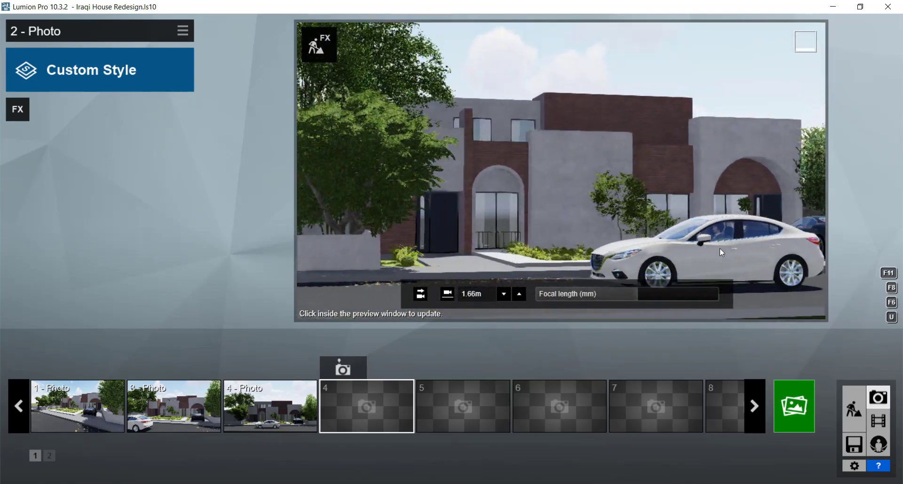
key("e")
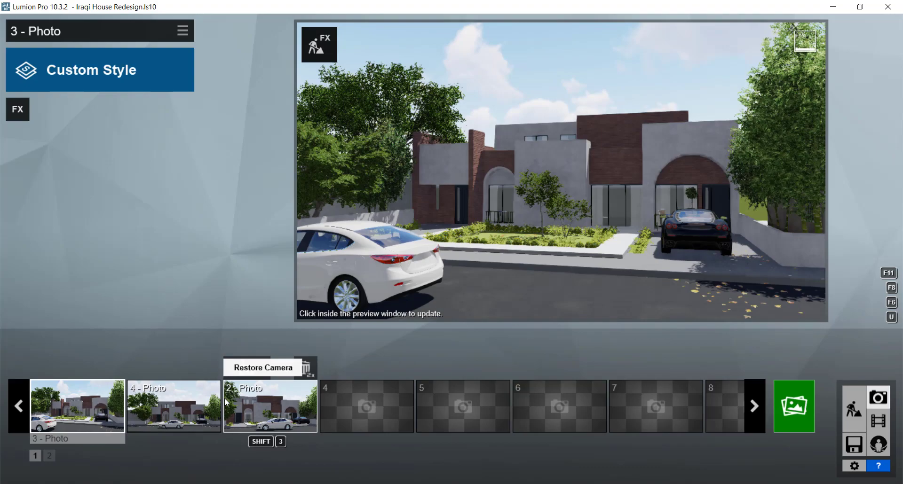
left_click(231, 412)
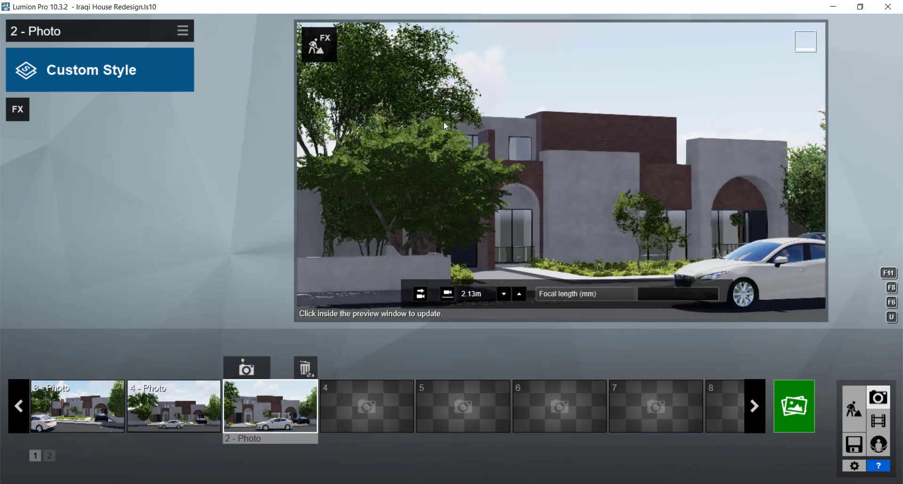
Move the camera closer and higher, then check saved photos 2, 3 and 4
middle_click_drag(444, 121, 627, 187)
key("d")
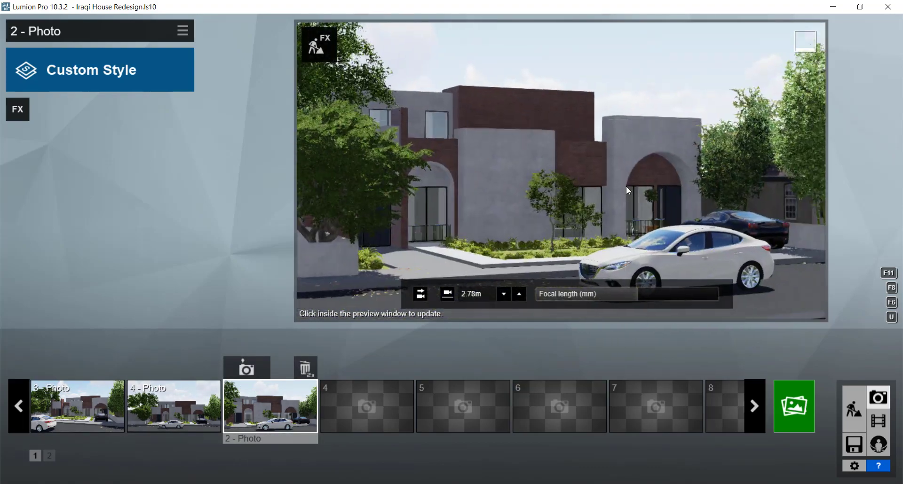
key("w")
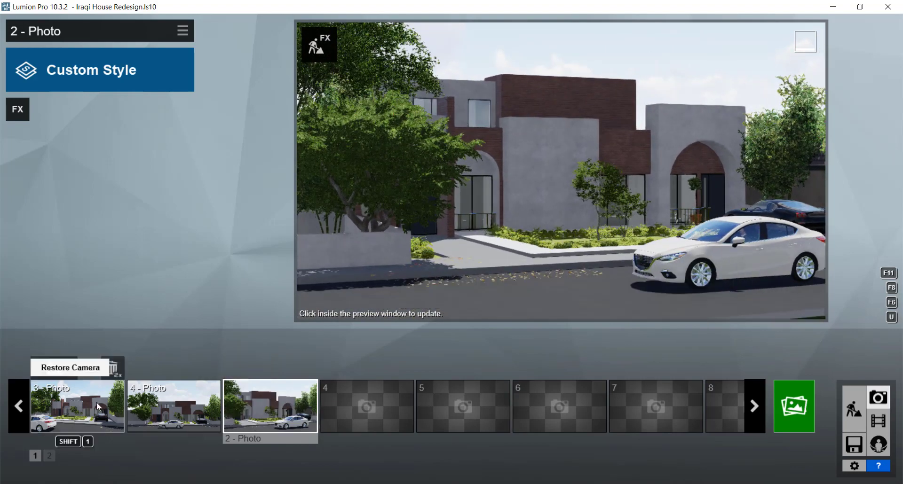
left_click(75, 407)
left_click(270, 407)
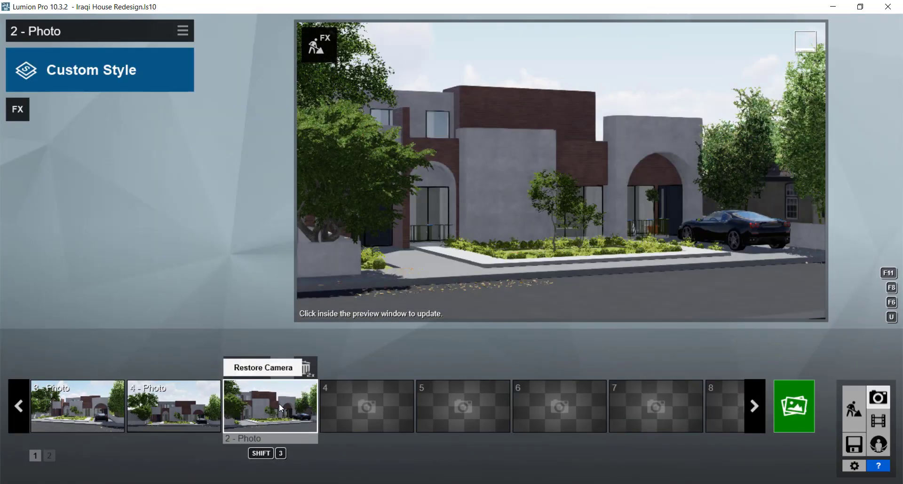
left_click(97, 408)
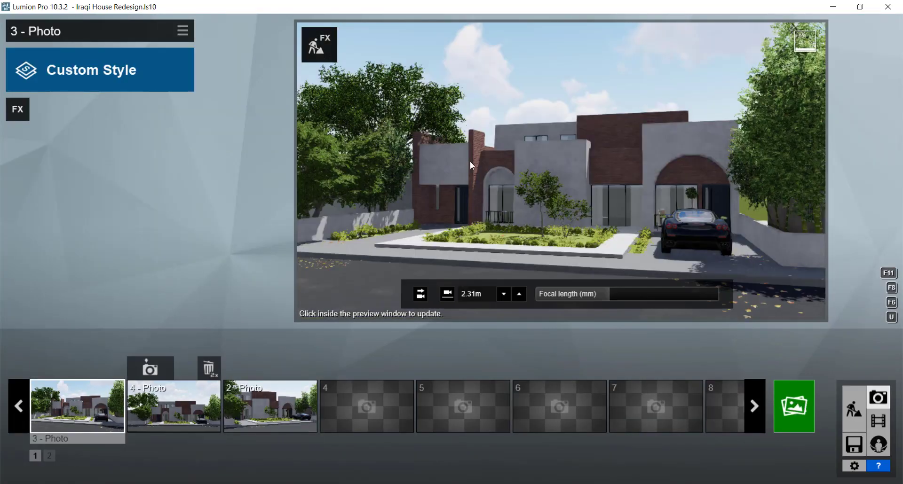
left_click(199, 404)
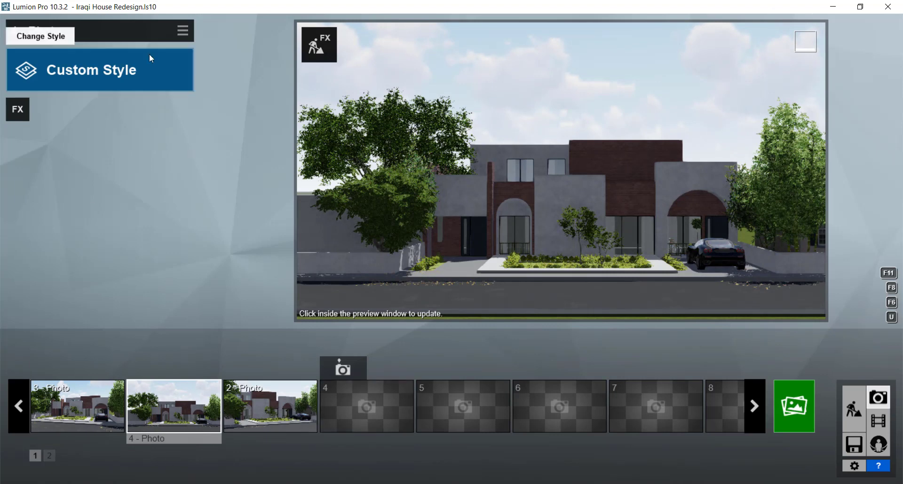
Give photo 4 the Realistic style and add the Advanced Shadow effect
left_click(141, 69)
left_click(472, 131)
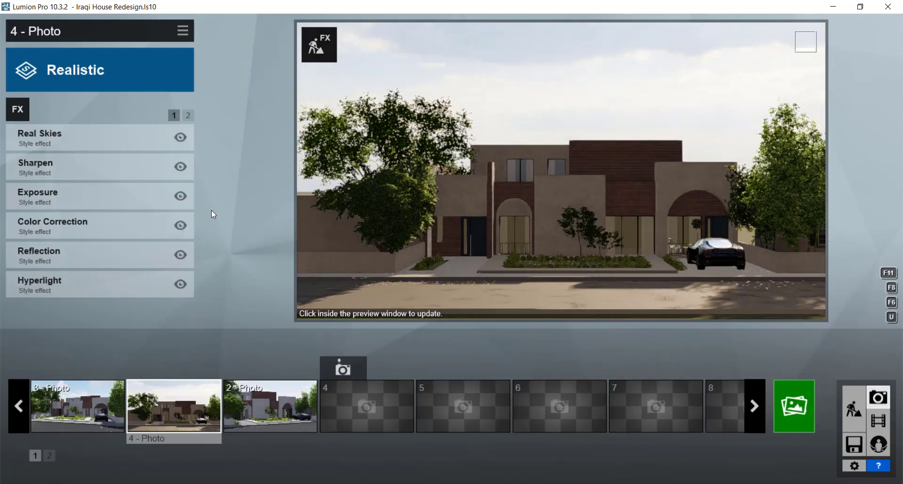
left_click(18, 109)
left_click(232, 293)
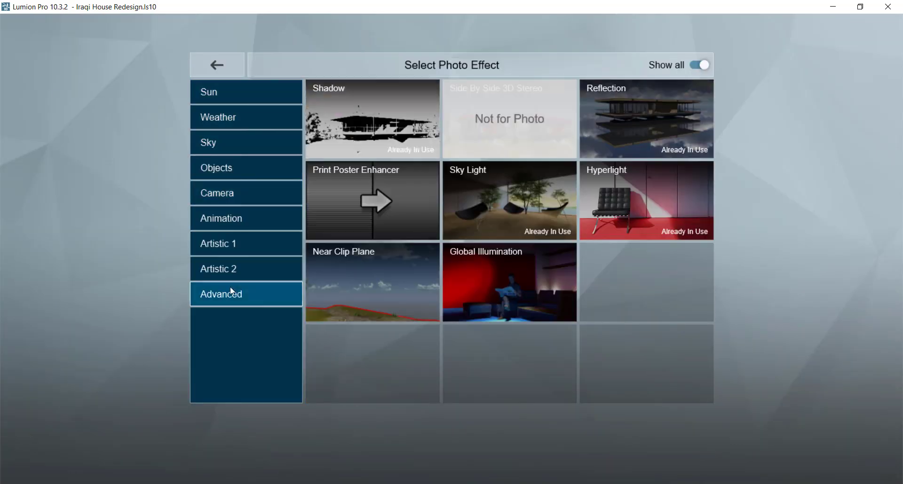
left_click(372, 120)
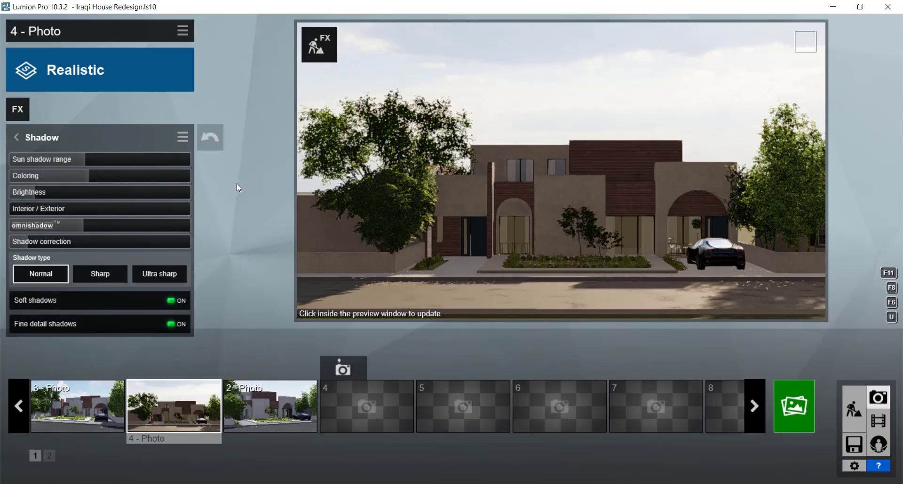
left_click(75, 61)
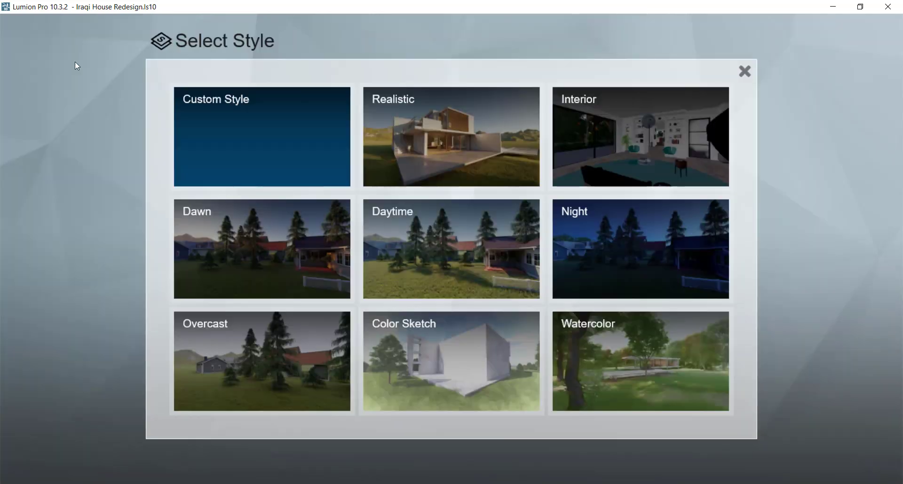
Add a Sun effect with lowered height and heading about -64°, then browse broadleaf trees in Build mode
left_click(451, 135)
left_click(17, 110)
left_click(244, 90)
left_click(371, 124)
mouse_move(128, 159)
left_mouse_down()
mouse_move(104, 175)
mouse_move(50, 178)
mouse_move(68, 176)
left_mouse_up()
left_click(443, 221)
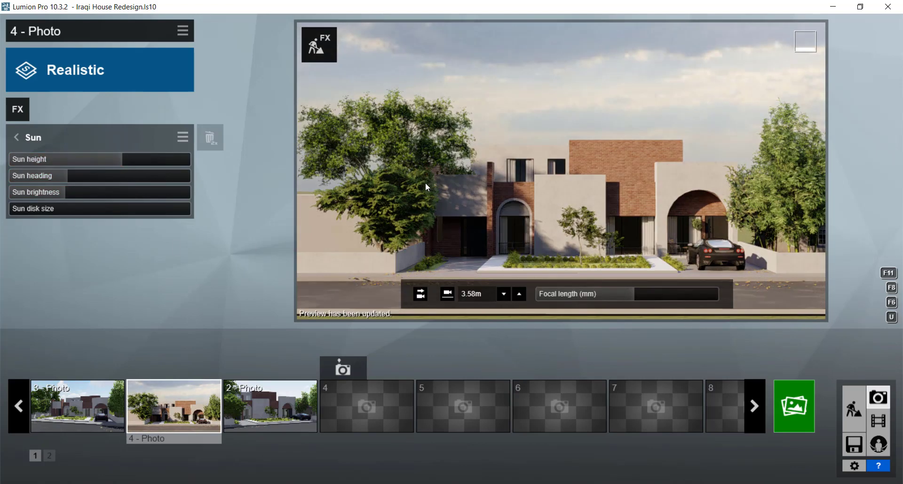
left_click(853, 409)
left_click(76, 105)
Place an AmericanElm2 L2 RT tree on the lawn near the road
left_click(51, 105)
left_click(44, 160)
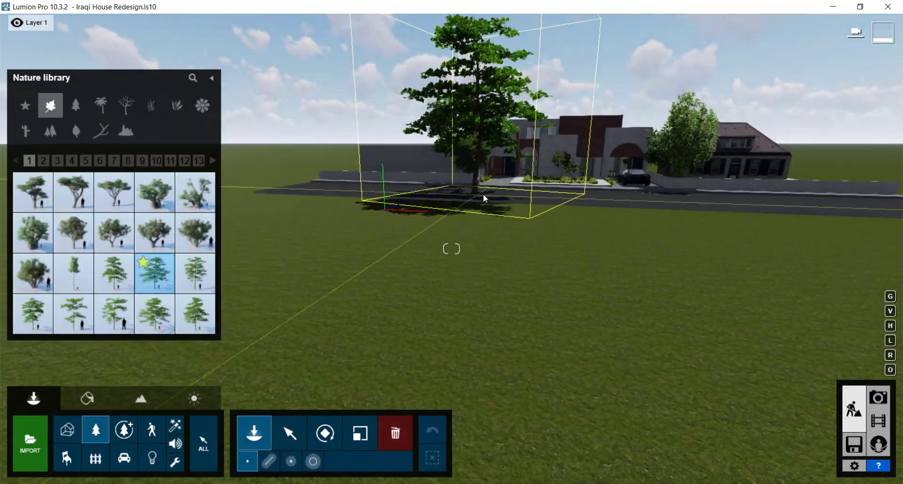
left_click(155, 232)
right_click_drag(485, 196, 524, 259)
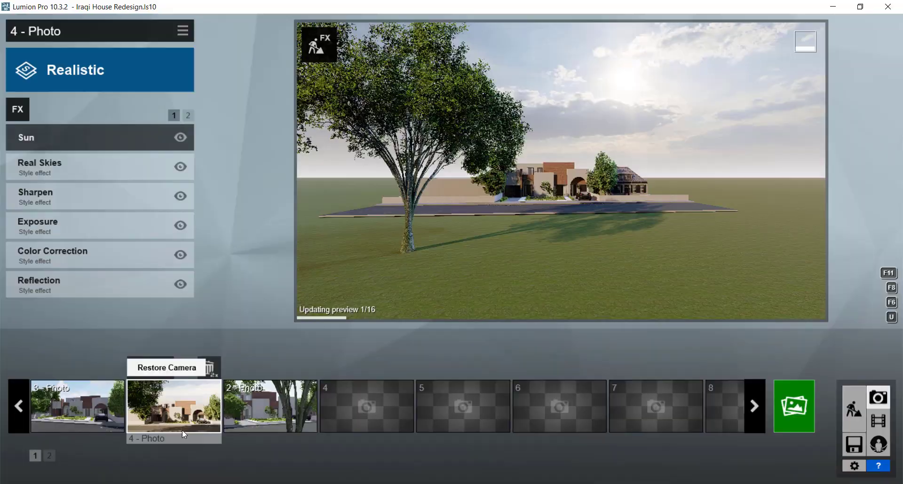
Restore the 4 - Photo camera and scale the tree up in the left foreground
left_click(183, 431)
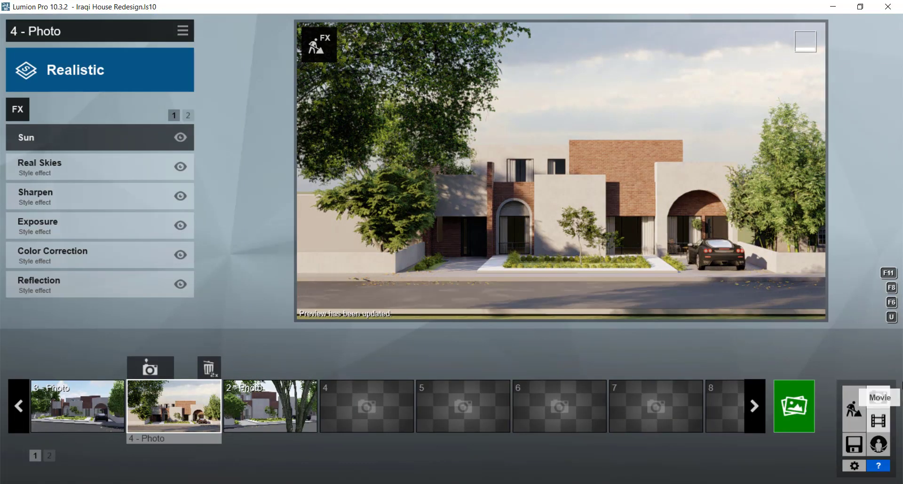
left_click(854, 409)
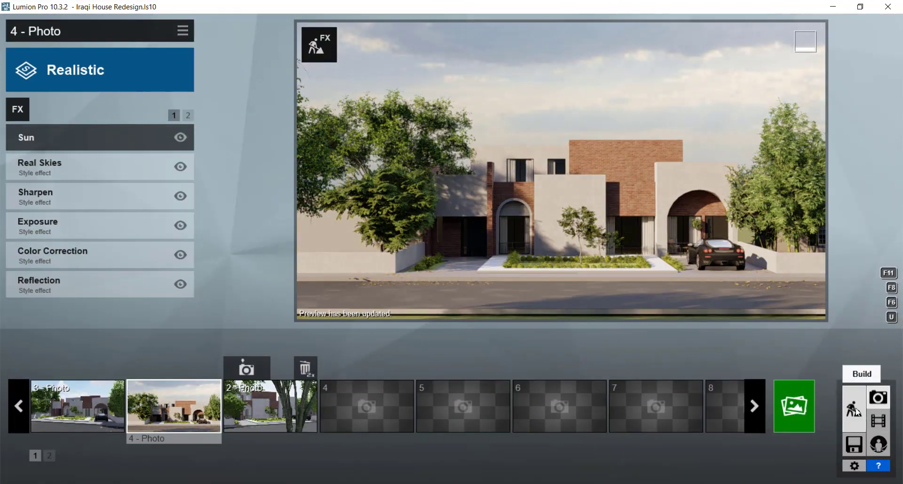
left_click(865, 417)
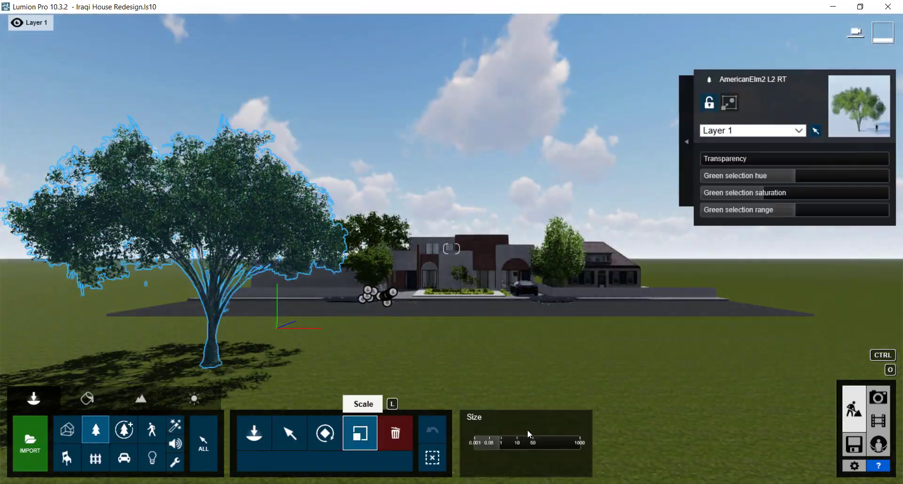
left_click_drag(529, 434, 499, 444)
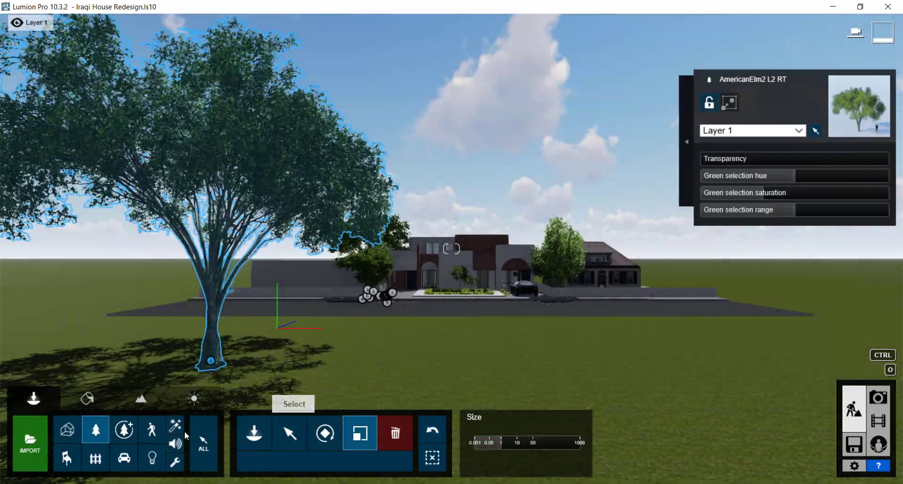
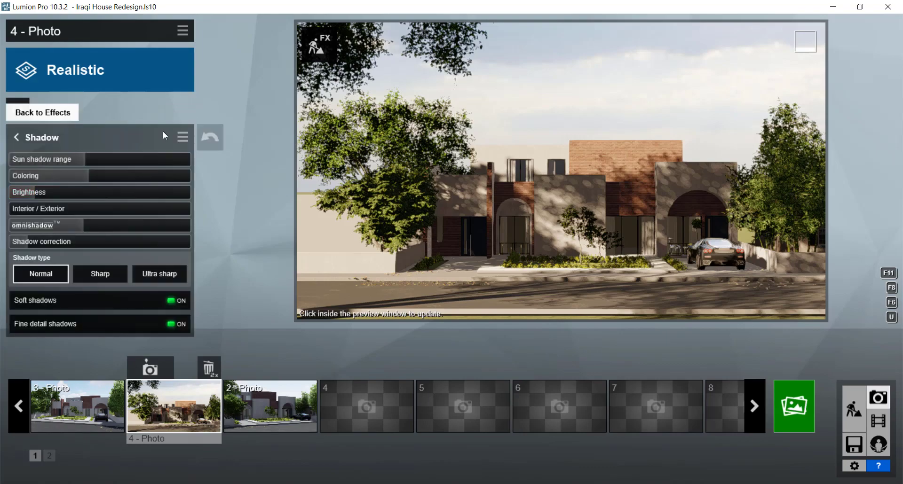
Brighten the shadows by adjusting the Shadow effect's colouring and brightness
left_click(347, 288)
mouse_move(100, 160)
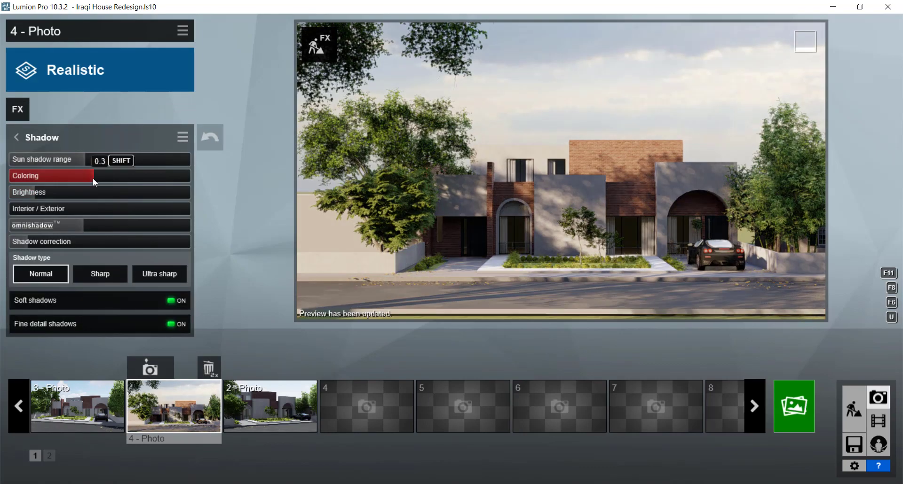
left_click(58, 193)
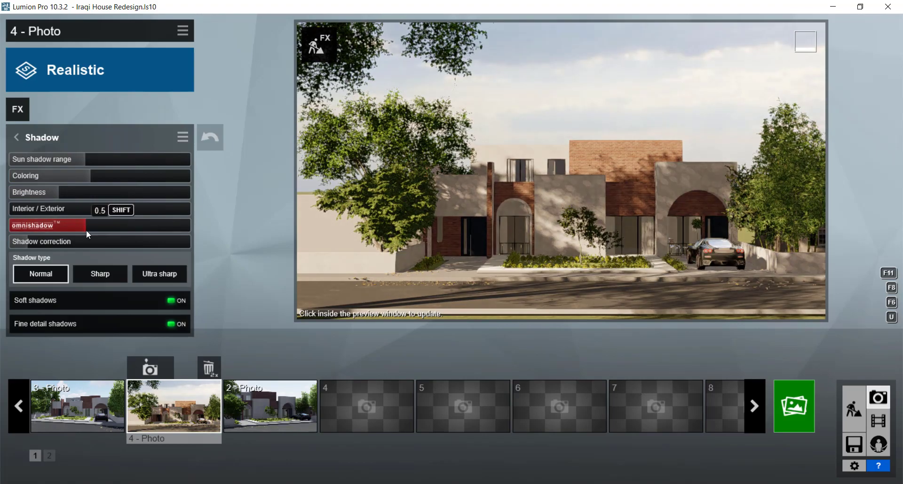
left_click(626, 226)
Add a Reflection effect to the 4 - Photo shot
left_click(18, 109)
left_click(259, 165)
left_click(373, 115)
Add reflection planes on the façade glass, pavement, driveway and brick wall
left_click(44, 177)
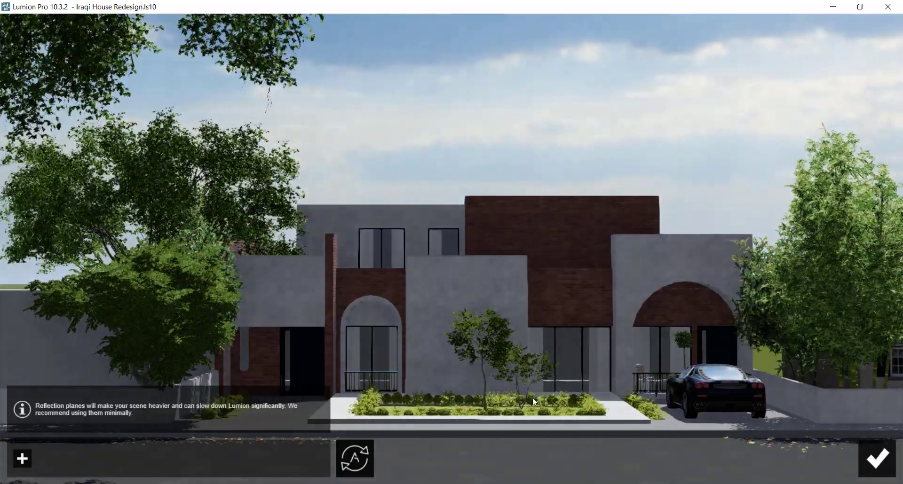
left_click(346, 276)
left_click(54, 458)
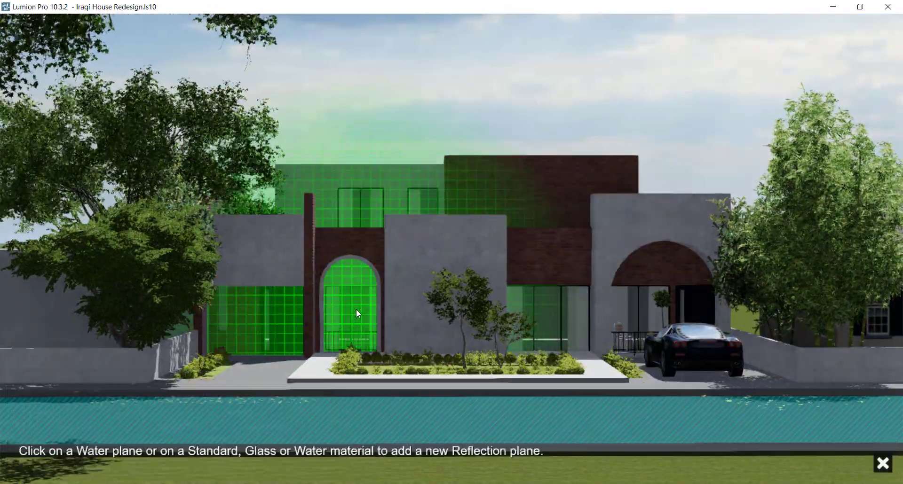
left_click(464, 387)
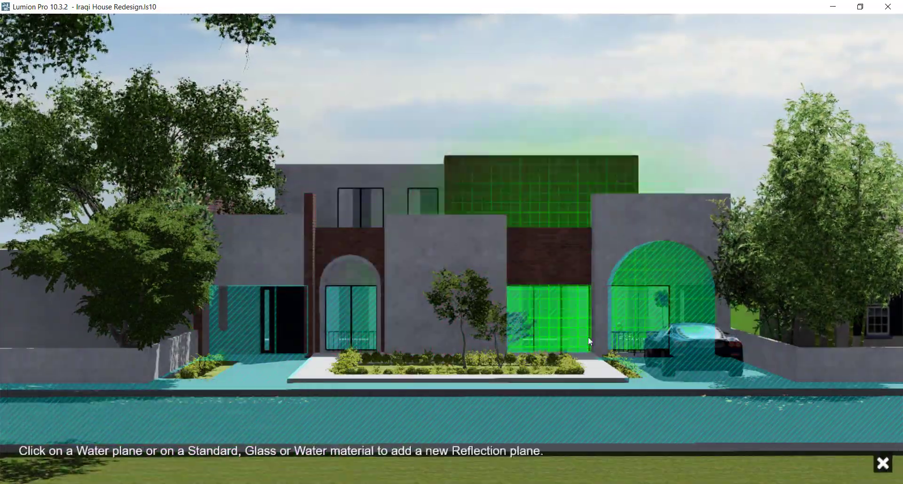
left_click(369, 246)
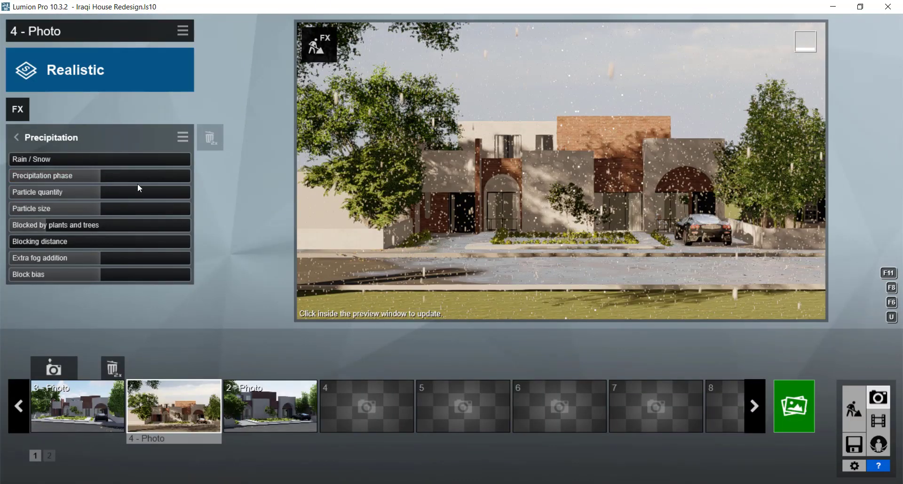
Set Precipitation particle quantity and size to 0, plants-and-trees blocking 0.9, block bias -0.1
mouse_move(139, 188)
left_mouse_down()
mouse_move(63, 189)
mouse_move(64, 175)
mouse_move(77, 176)
left_mouse_up()
left_click_drag(97, 208, 28, 209)
left_click_drag(87, 225, 99, 226)
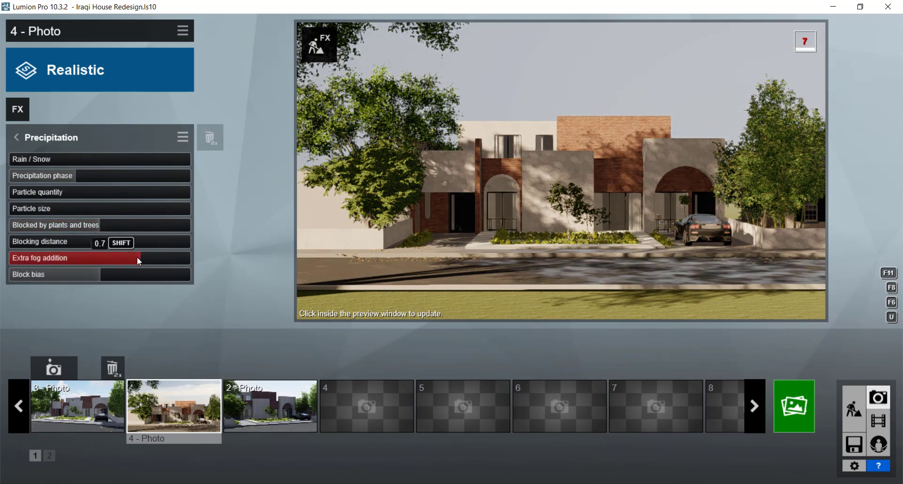
mouse_move(89, 278)
left_mouse_down()
mouse_move(29, 275)
mouse_move(88, 275)
left_mouse_up()
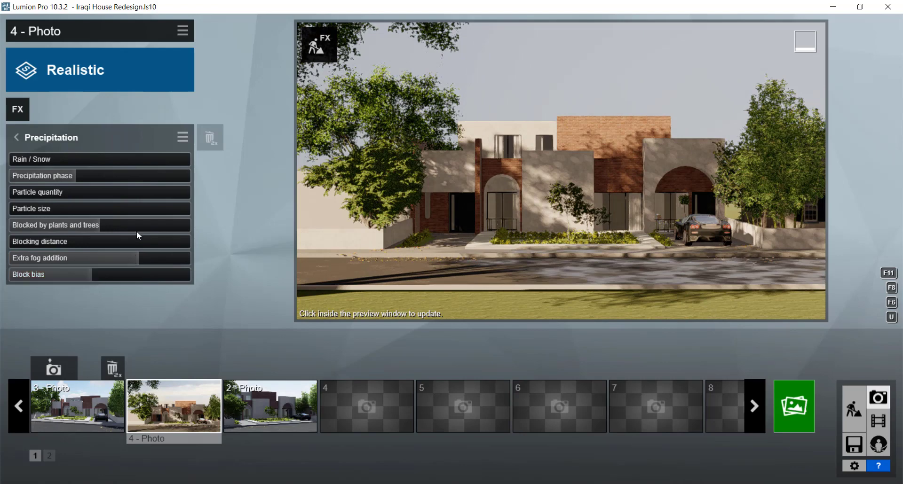
left_click_drag(136, 227, 179, 223)
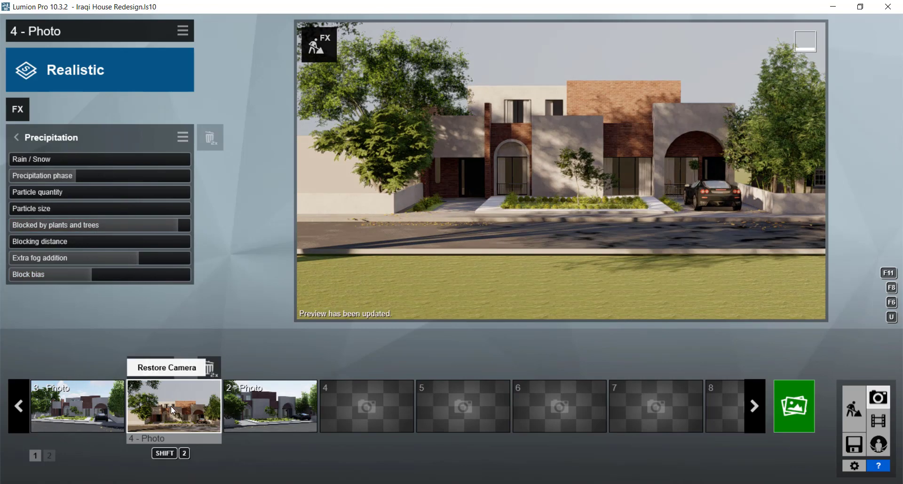
Restore the saved 4 - Photo camera view and add a Sharpen effect
left_click(173, 410)
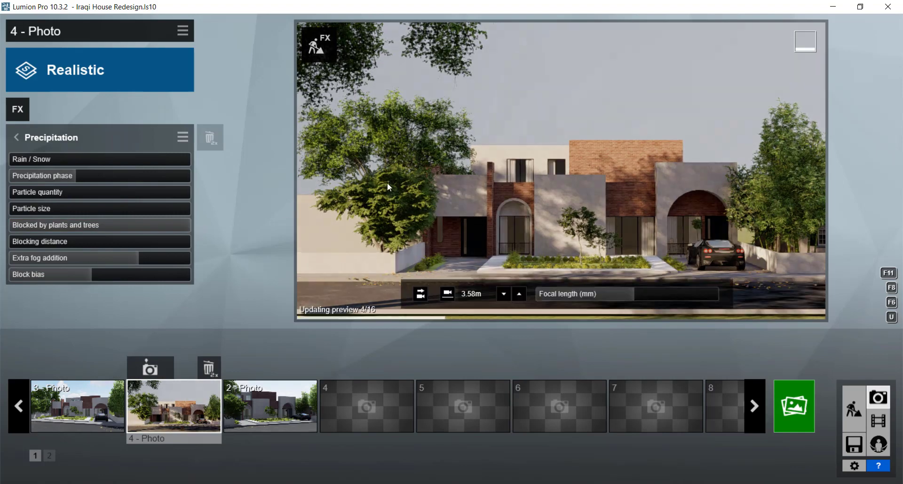
left_click(17, 109)
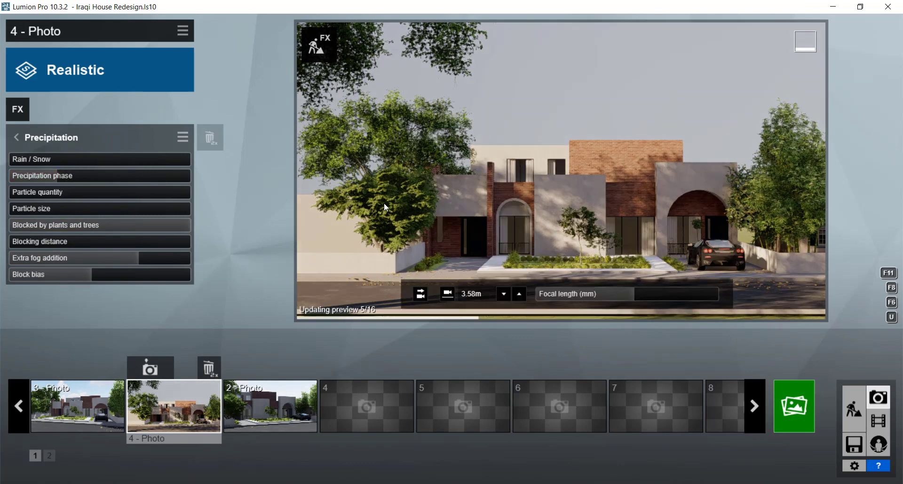
left_click(221, 260)
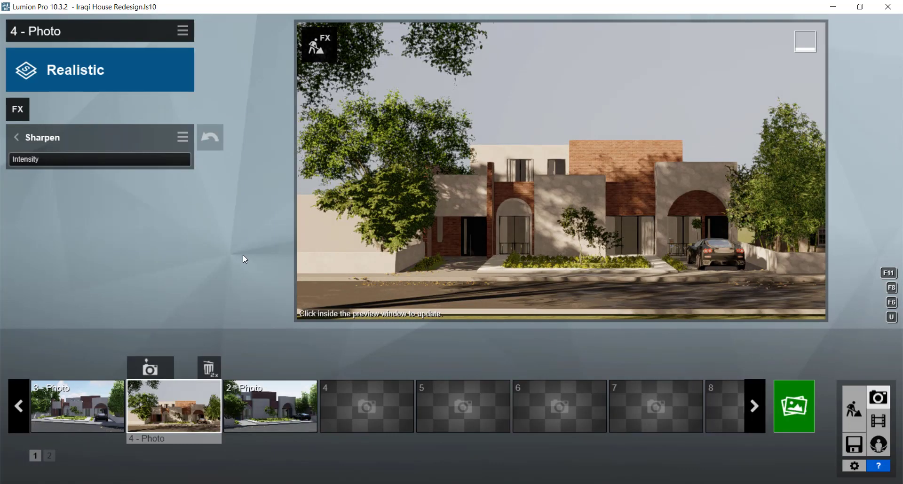
Add the Camera 2-Point Perspective effect and save the project
left_click(17, 110)
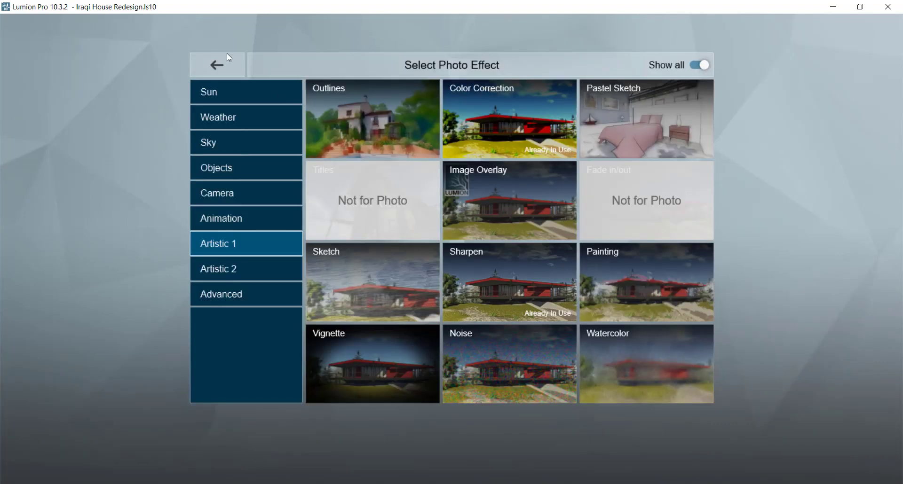
left_click(216, 65)
left_click(19, 105)
left_click(216, 193)
left_click(371, 200)
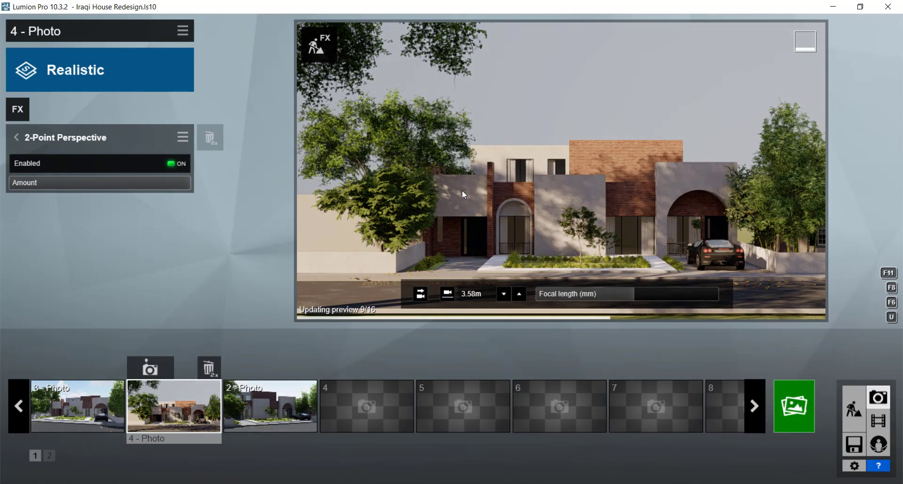
left_click(854, 445)
left_click(879, 398)
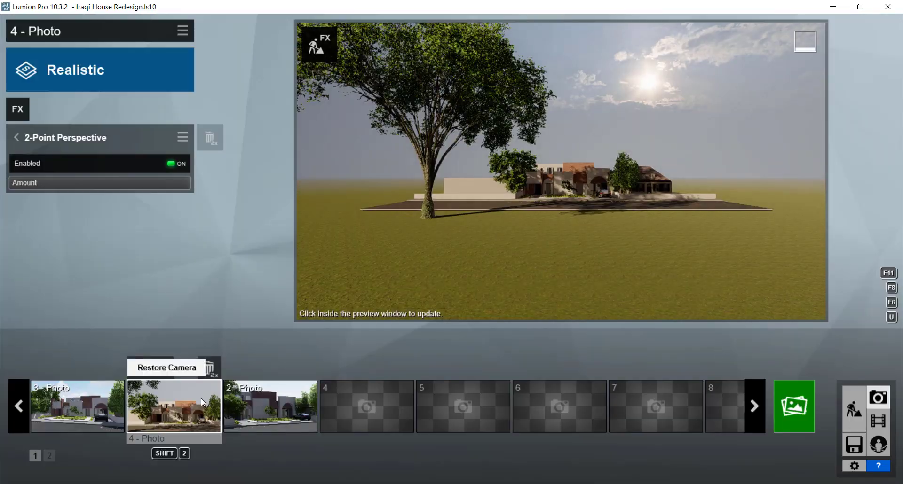
Add an Artistic 1 Vignette effect to the 4 - Photo shot
left_click(17, 109)
left_click(218, 269)
left_click(218, 244)
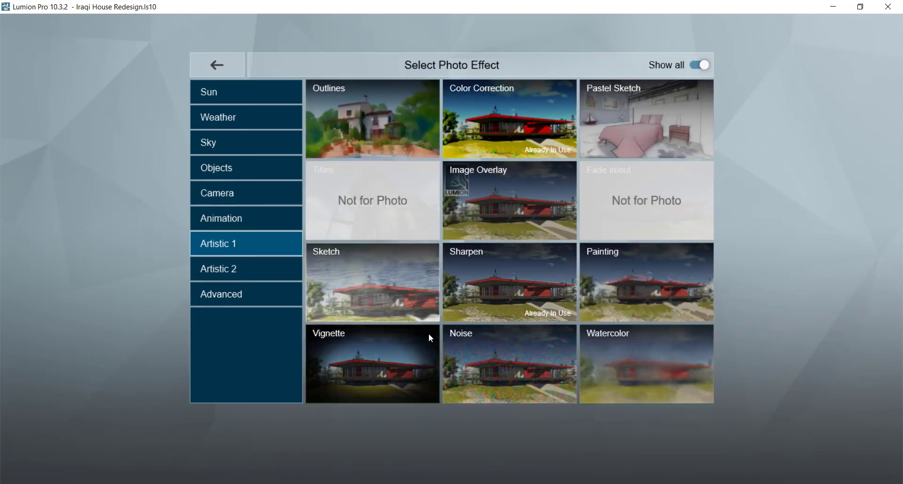
left_click(428, 334)
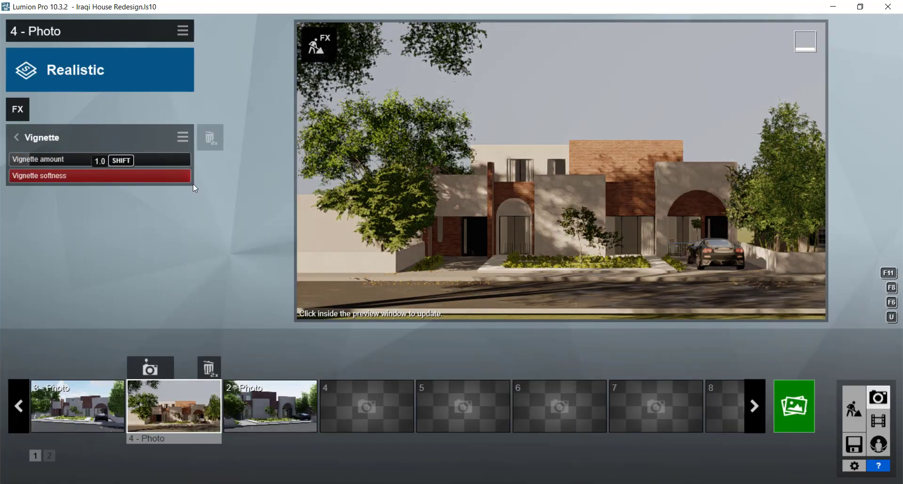
Apply the vignette, inspect the Interior Glass 001 material, and cut extra fog to about a third
mouse_move(561, 170)
left_click(471, 237)
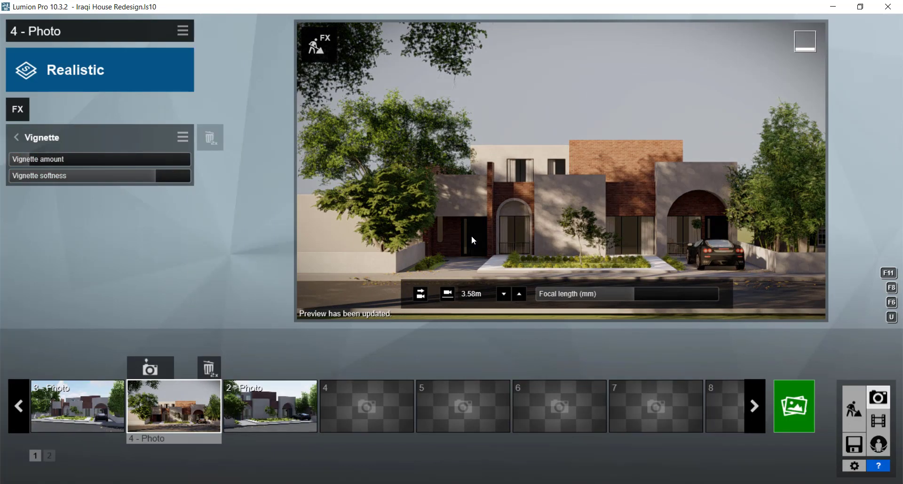
left_click(854, 409)
left_click(89, 398)
left_click(434, 283)
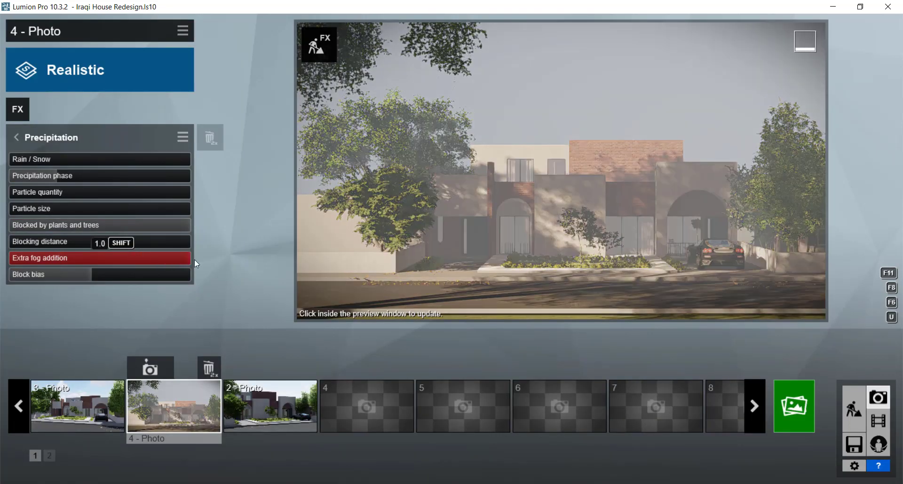
mouse_move(169, 258)
left_mouse_down()
mouse_move(101, 260)
mouse_move(116, 260)
left_mouse_up()
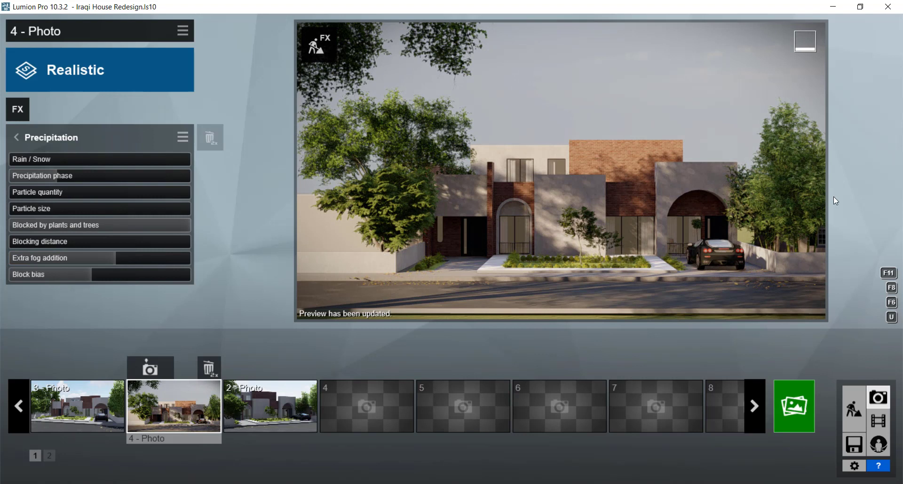
Place a cyclist from page 3 of People and Animals on the road, turned along the street
left_click(854, 409)
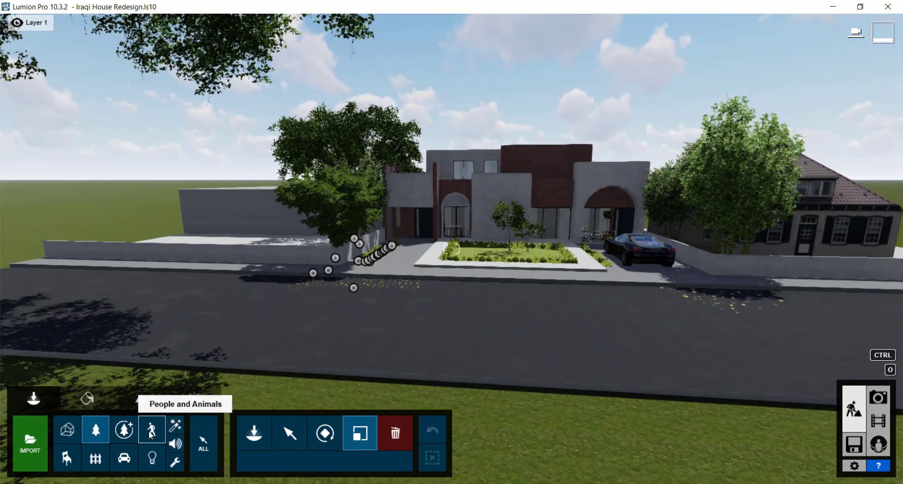
left_click(151, 435)
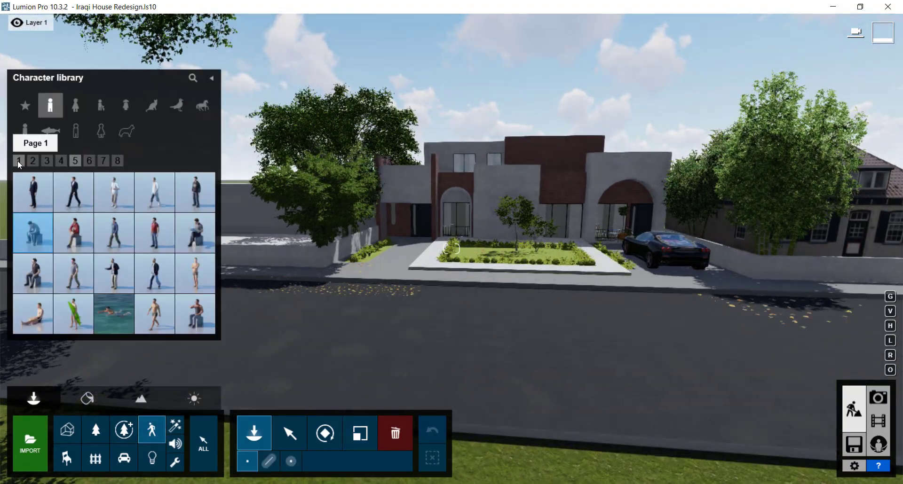
left_click(47, 160)
left_click(154, 313)
left_click(299, 294)
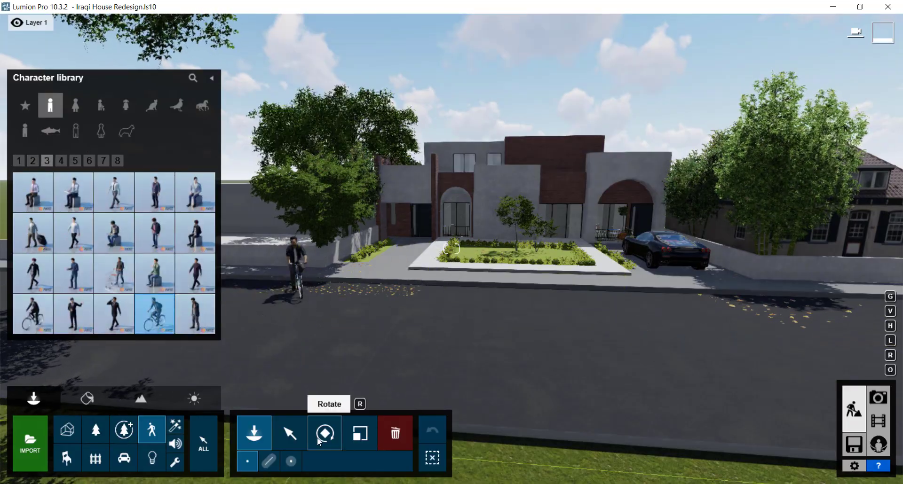
left_click(325, 432)
left_click_drag(527, 435, 557, 433)
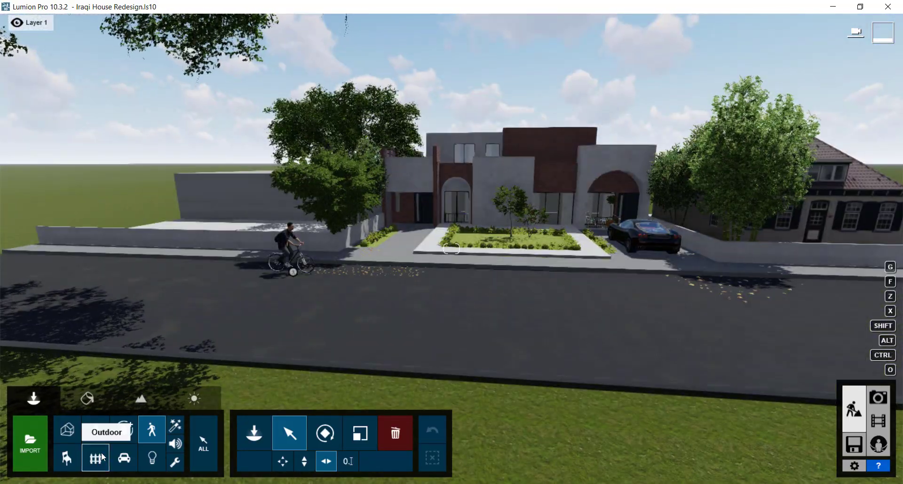
Place and resize a StreetLight 010 lamp post on the pavement beside the left tree
left_click(95, 458)
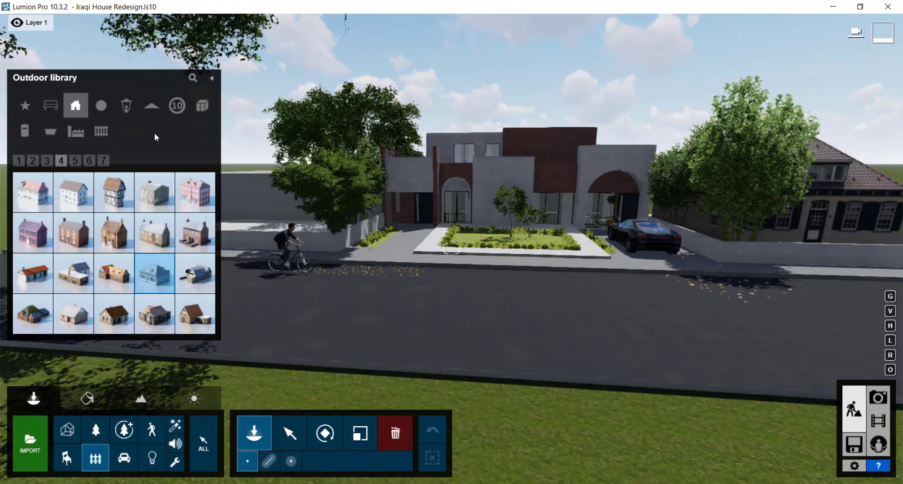
left_click(51, 105)
left_click(126, 105)
left_click(32, 161)
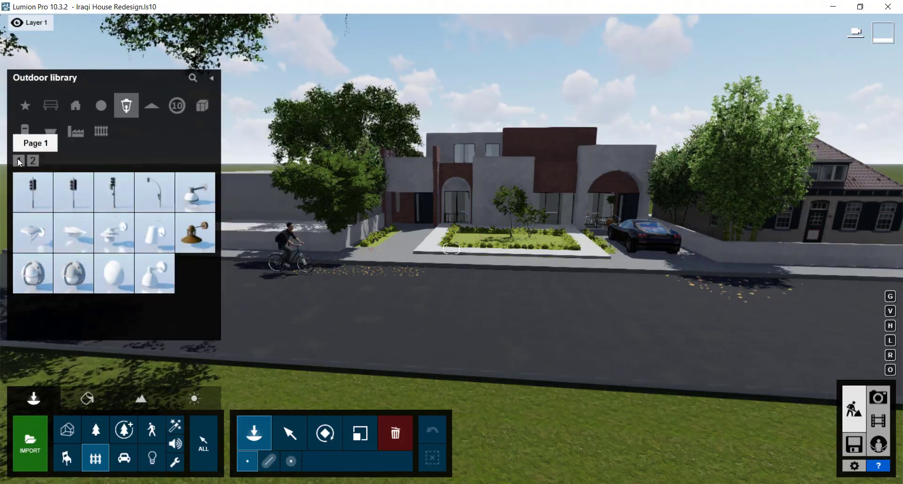
left_click(18, 161)
left_click(32, 313)
mouse_move(805, 252)
right_mouse_down()
mouse_move(611, 249)
mouse_move(484, 280)
mouse_move(527, 291)
right_mouse_up()
left_click(528, 294)
left_click(360, 433)
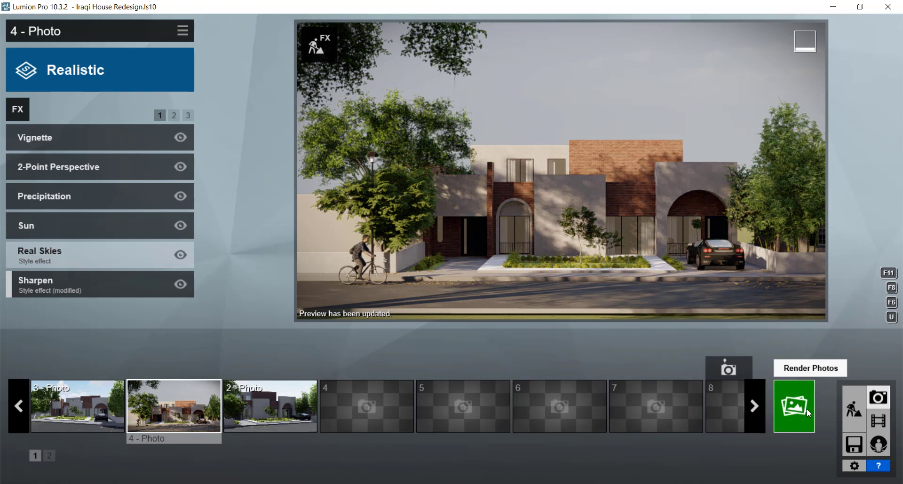
left_click(806, 408)
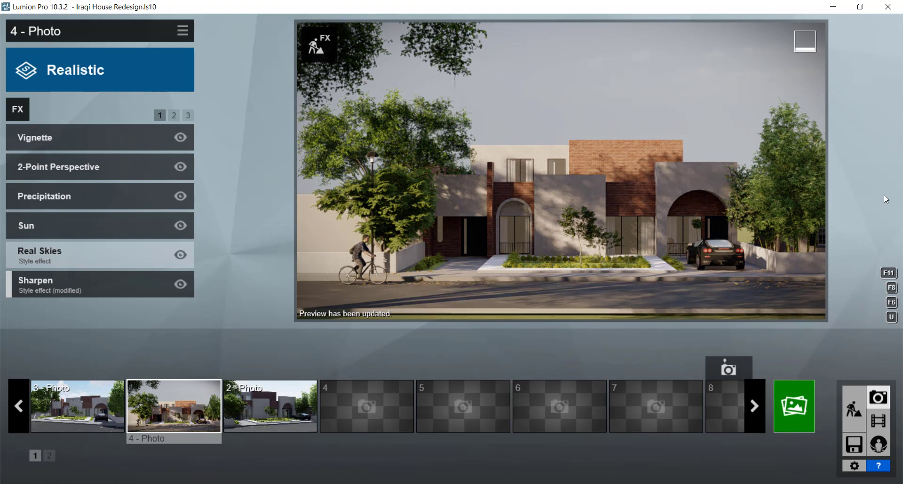
Place a slatted Trashcan 002 bin on the sidewalk beside the street lamp
left_click(854, 410)
left_click(50, 131)
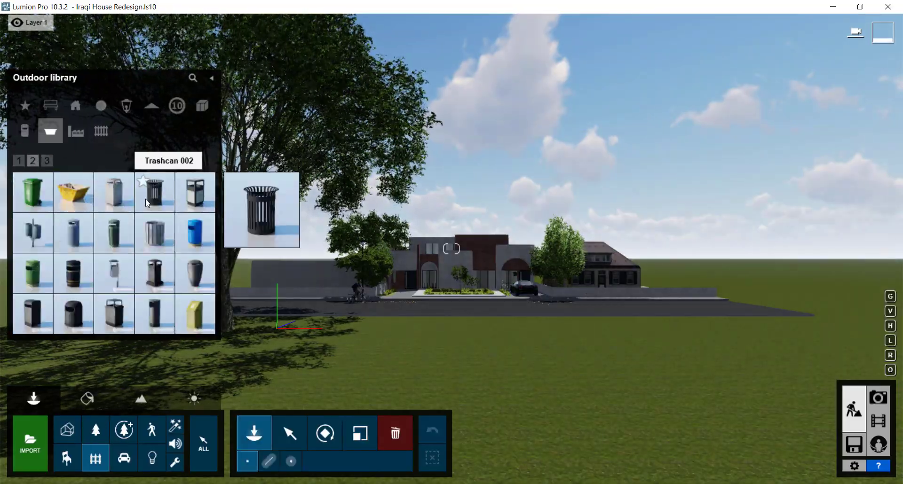
key("w")
left_click(148, 203)
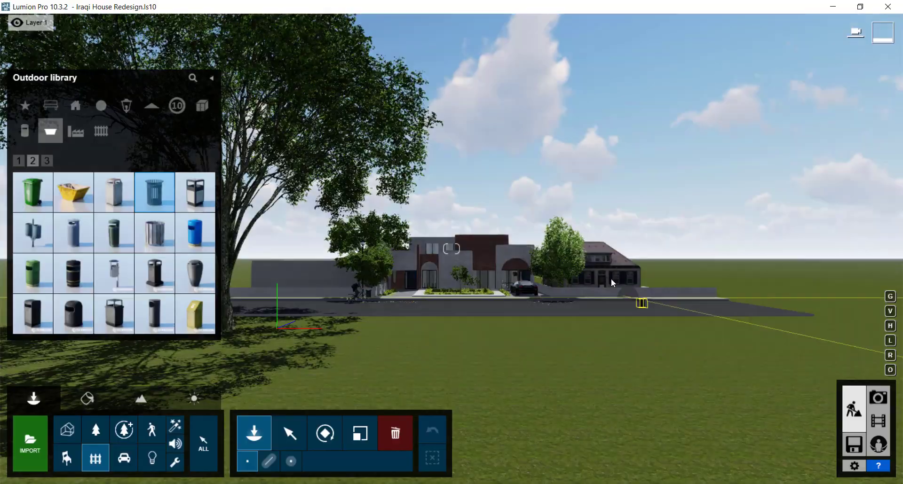
left_click(290, 433)
left_click(427, 282)
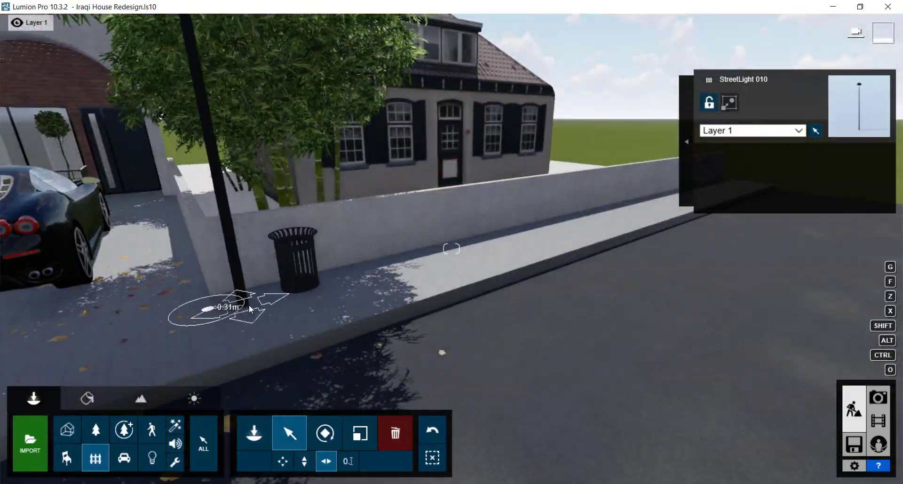
left_click(587, 310)
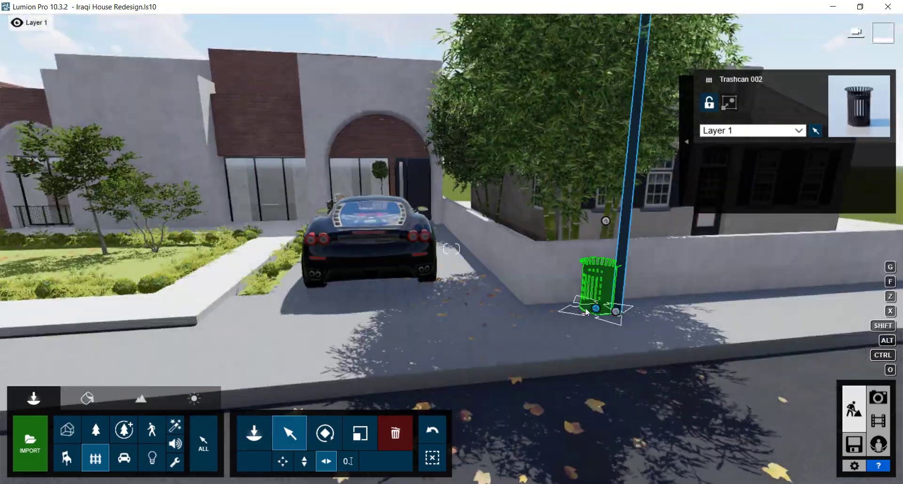
left_click(605, 311)
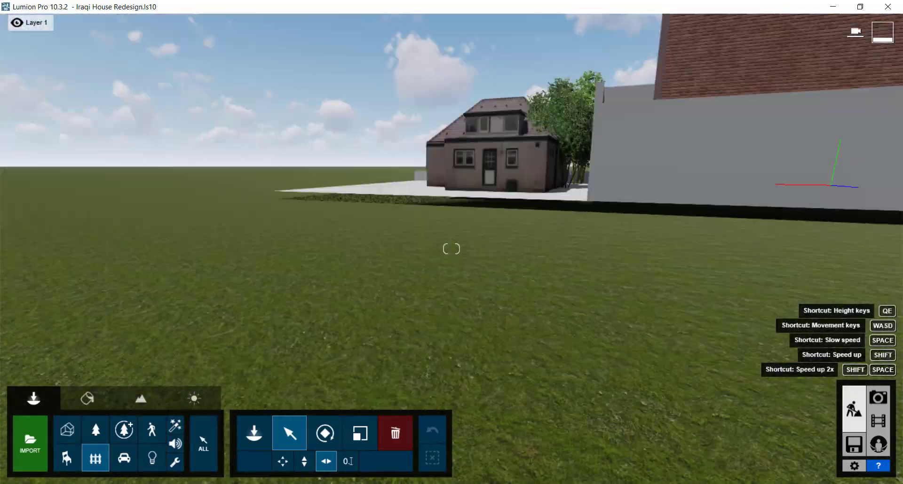
Mass-place a row of bushes from the Nature library along the house front
left_click(95, 429)
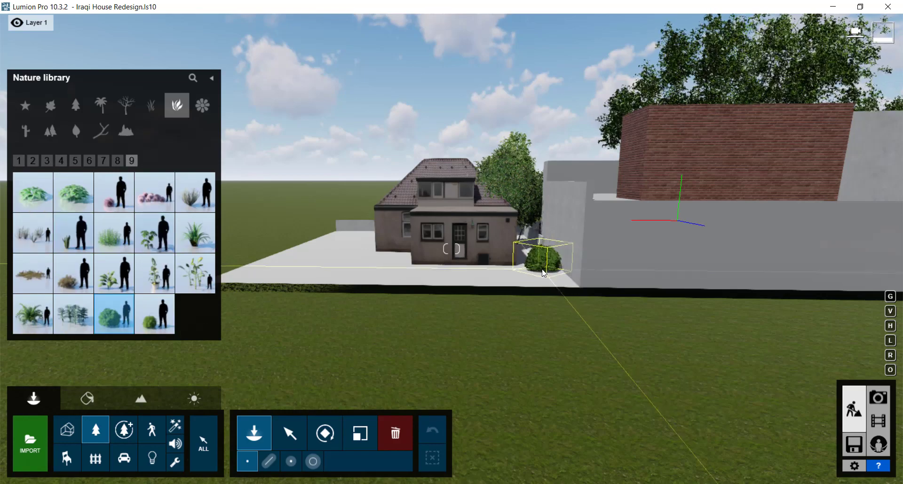
left_click(103, 160)
left_click(114, 233)
left_click(268, 461)
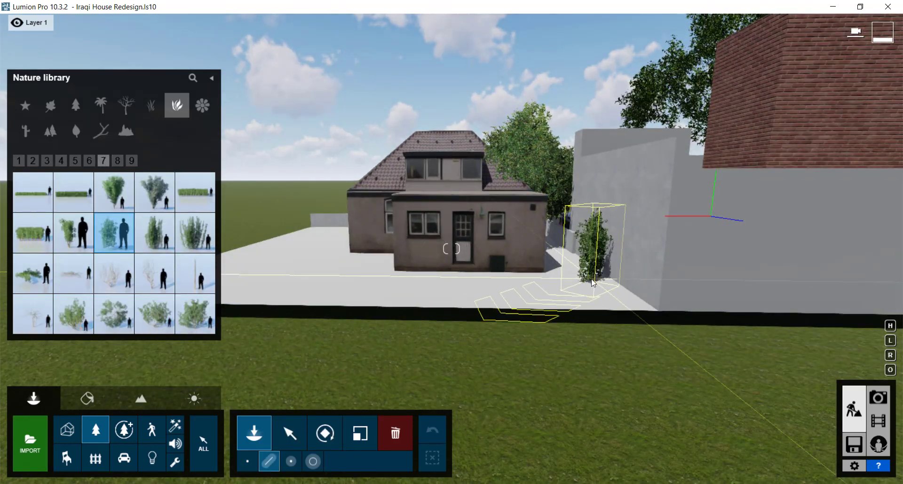
left_click(407, 279)
left_click(591, 278)
double_click(540, 408)
double_click(574, 413)
Confirm the bush row, return to Photo 4, and review the Sky Light and Precipitation settings
left_click(842, 454)
left_click(853, 414)
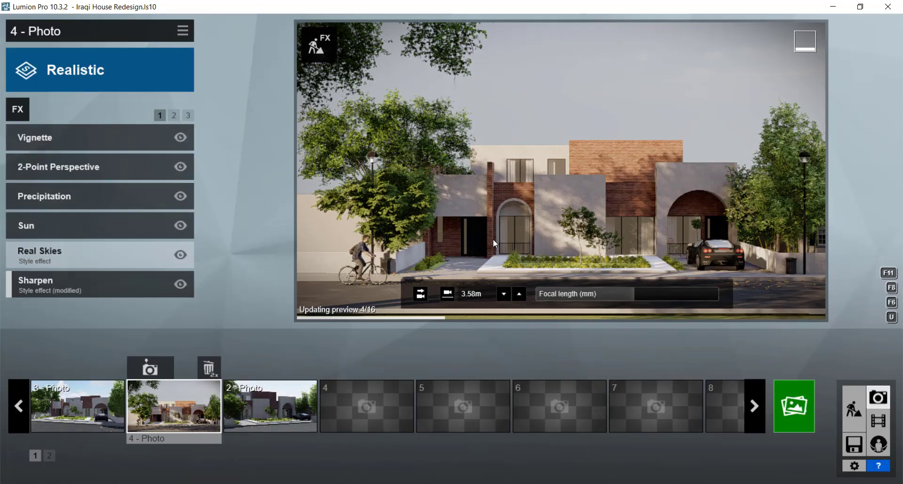
left_click(17, 109)
mouse_move(246, 244)
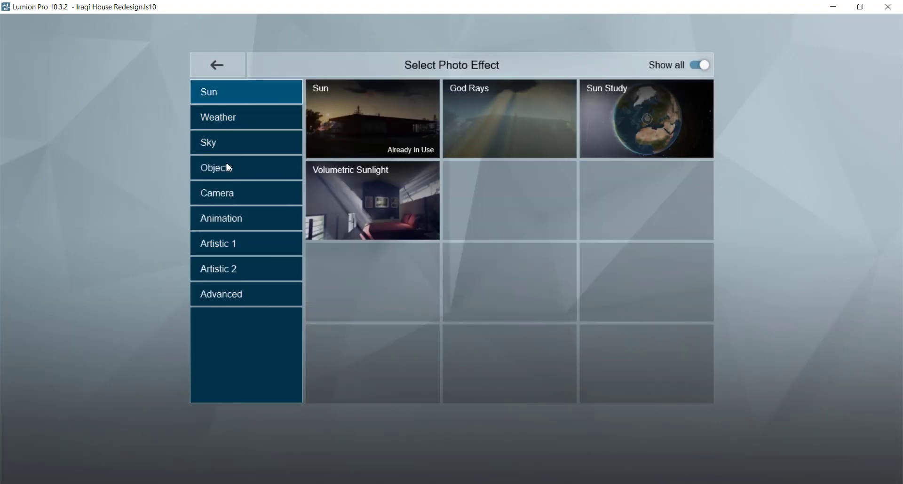
mouse_move(247, 295)
left_click(509, 201)
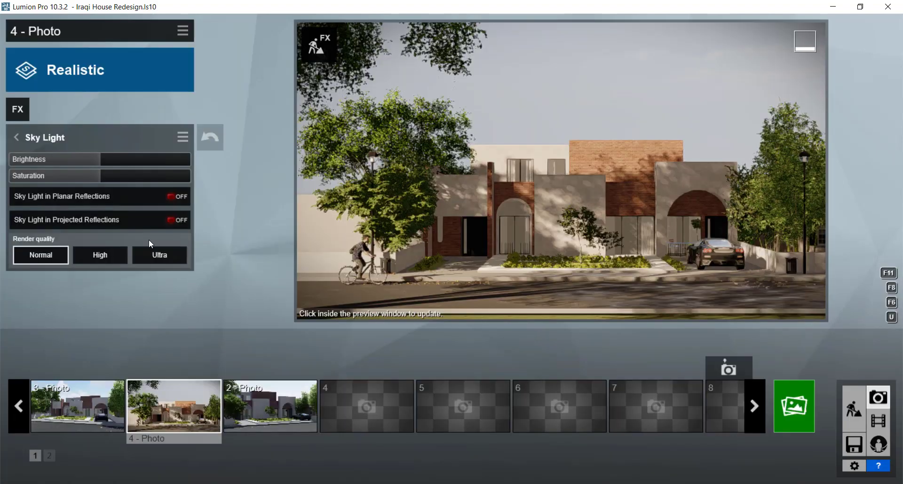
left_click(16, 137)
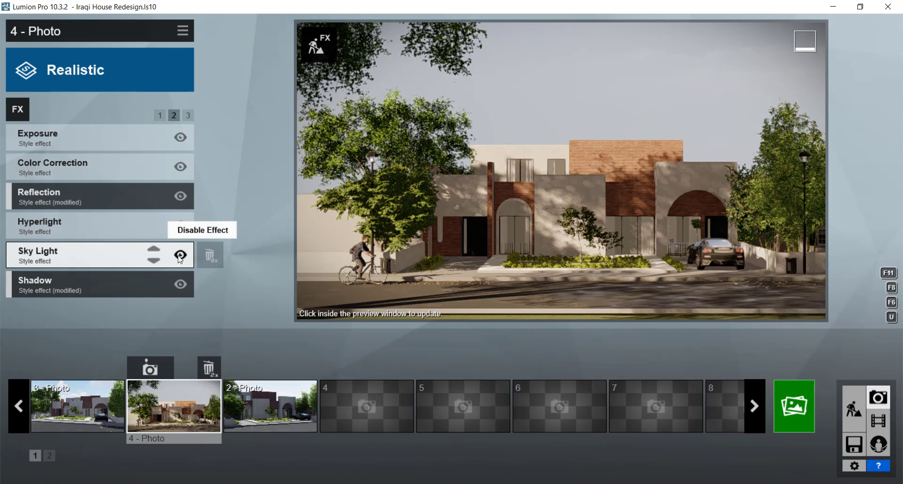
left_click(160, 116)
left_click(152, 162)
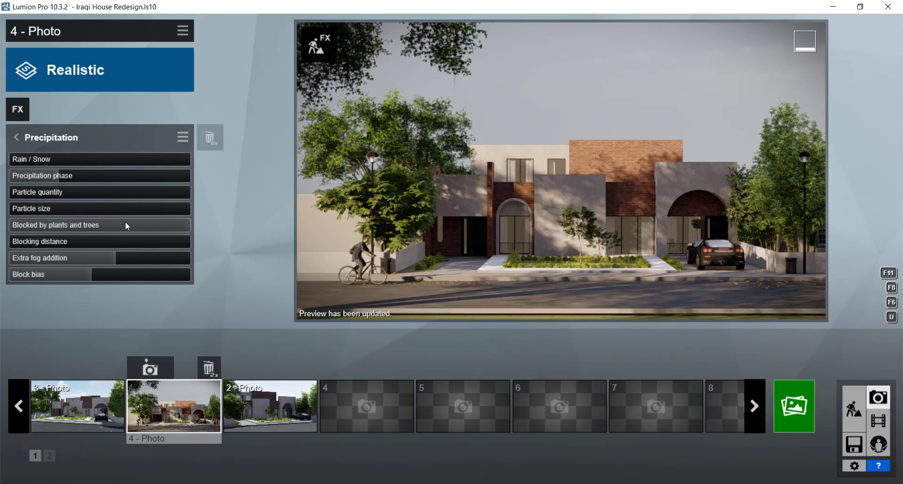
left_click(16, 137)
In the Reflection effect, raise the reflection threshold and switch speedray Reflections off
left_click(188, 115)
left_click(160, 115)
left_click(174, 115)
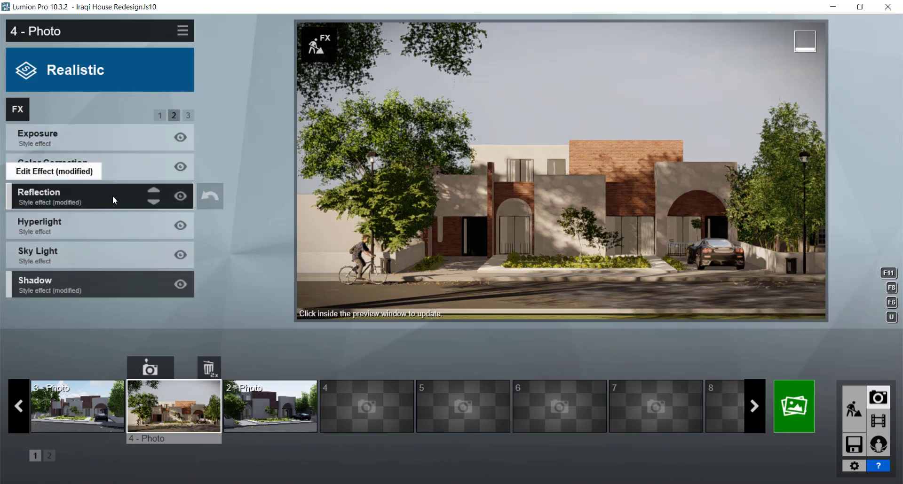
left_click(113, 198)
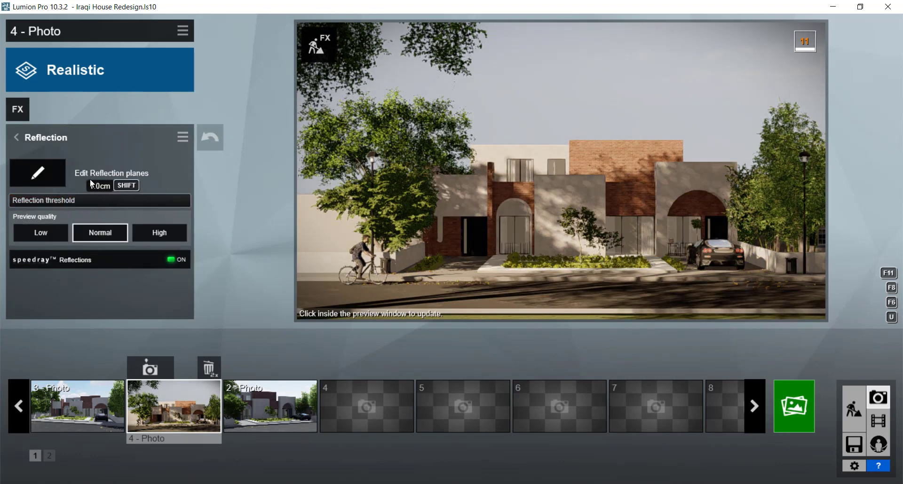
mouse_move(494, 199)
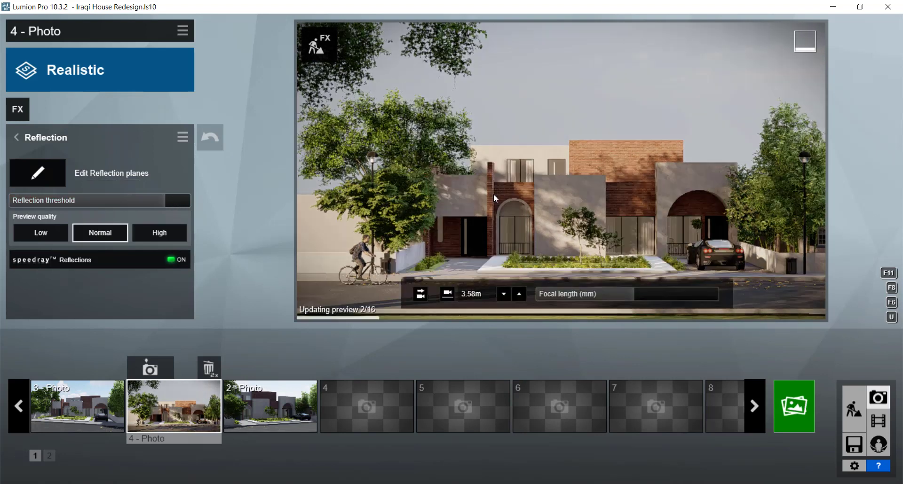
left_click(133, 200)
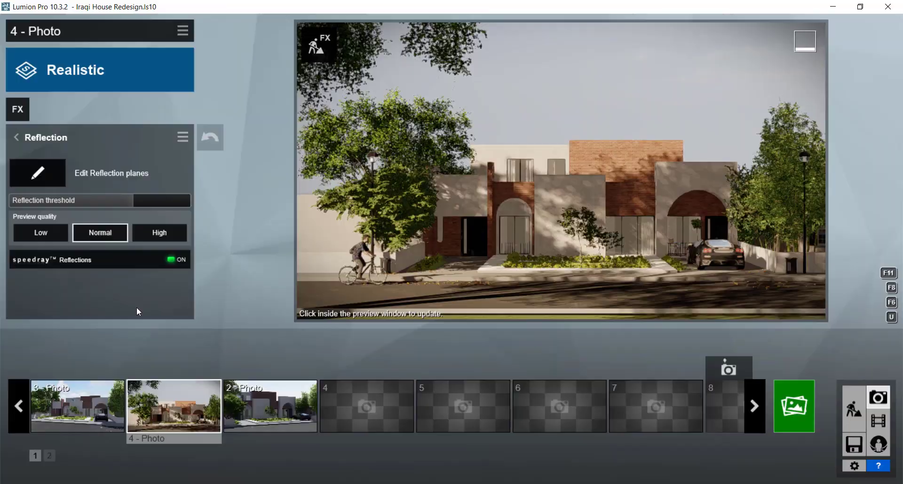
left_click(169, 259)
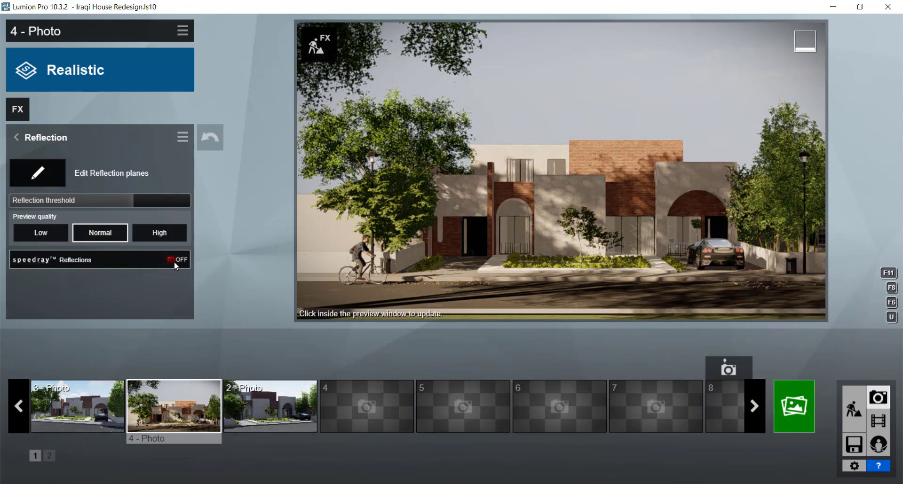
Turn speedray Reflections back on and raise the precipitation phase to wet the street
left_click(404, 198)
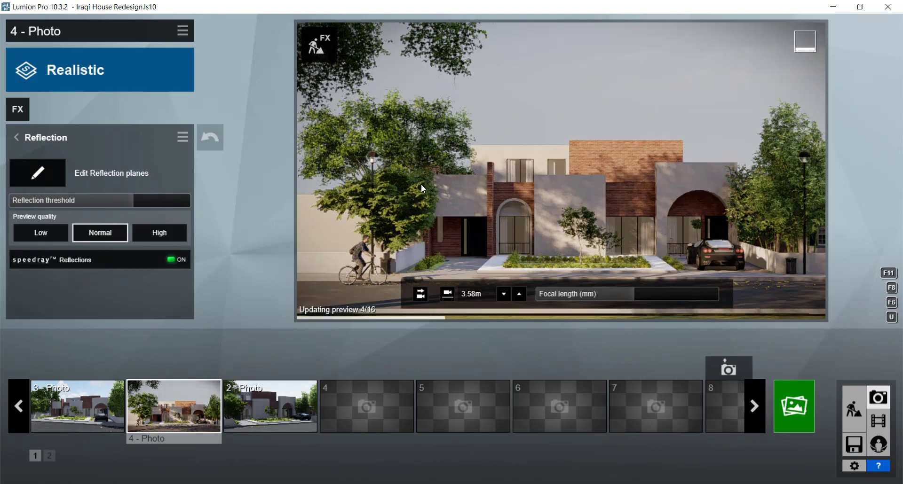
left_click(137, 134)
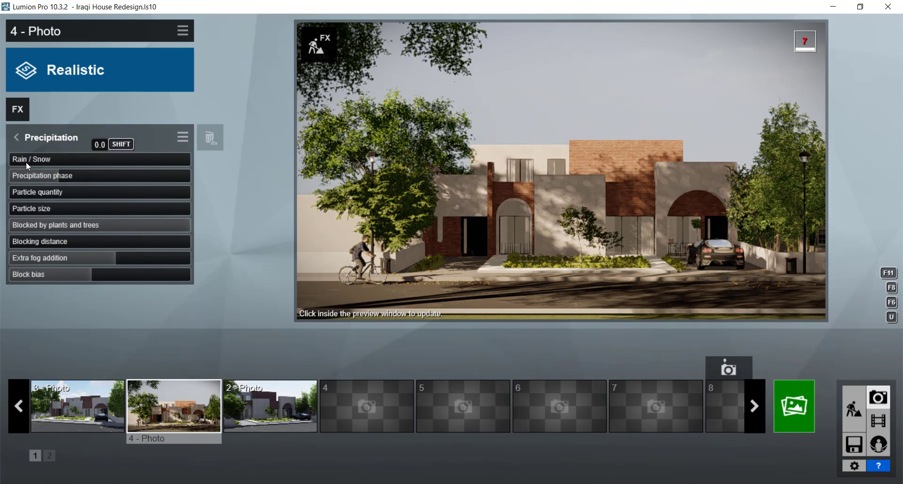
left_click_drag(28, 176, 174, 174)
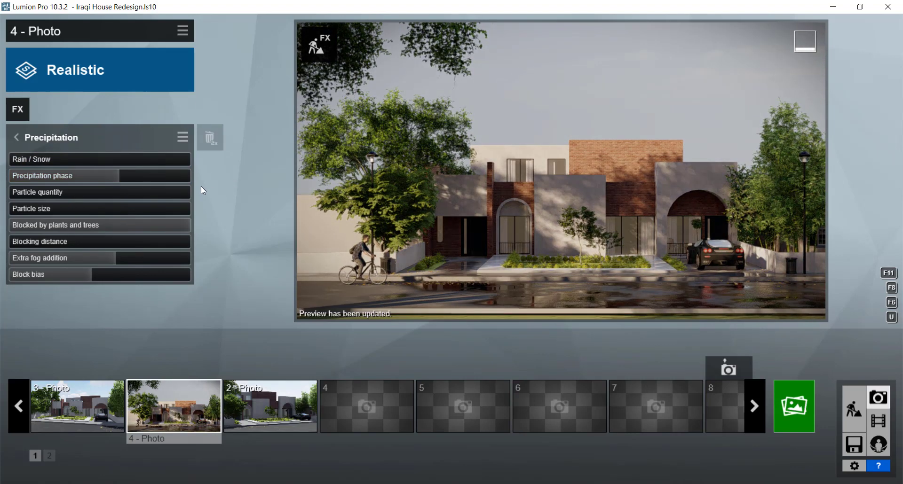
Check the reflection planes, adjust the reflection preview quality, and save the project
left_click(118, 148)
scroll(83, 236, "up", 1)
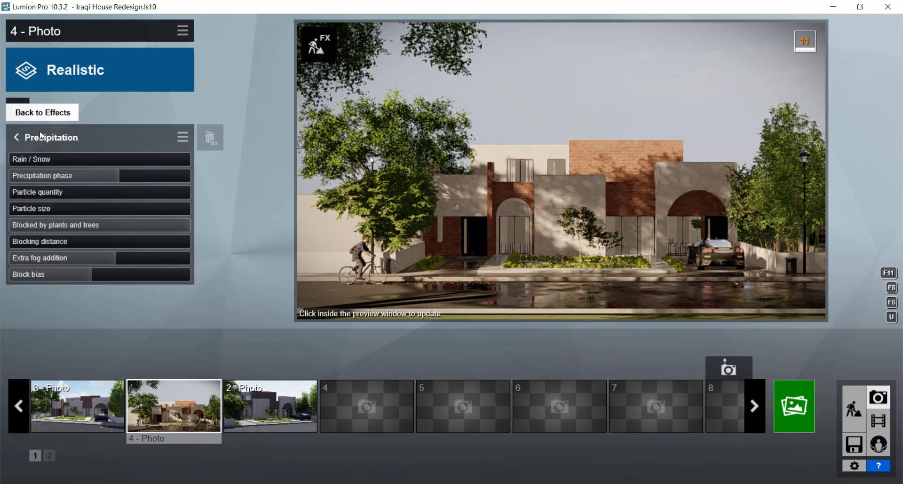
left_click(117, 181)
left_click(877, 458)
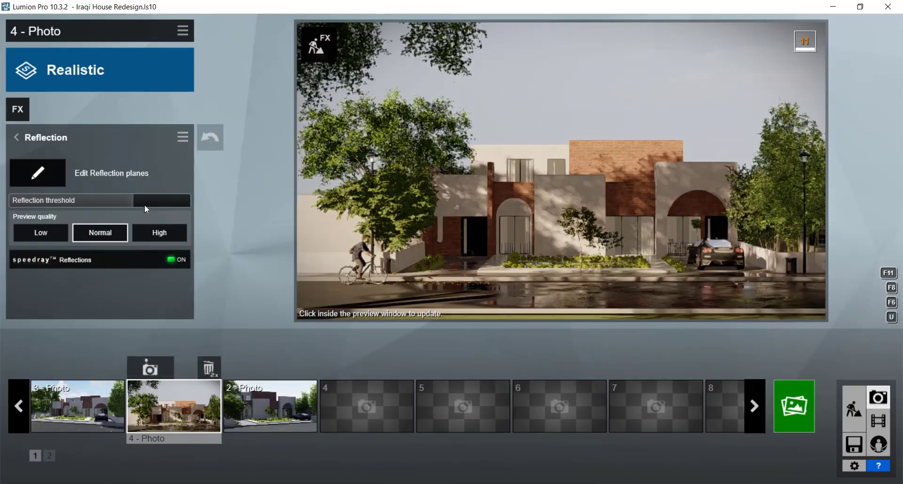
left_click(149, 233)
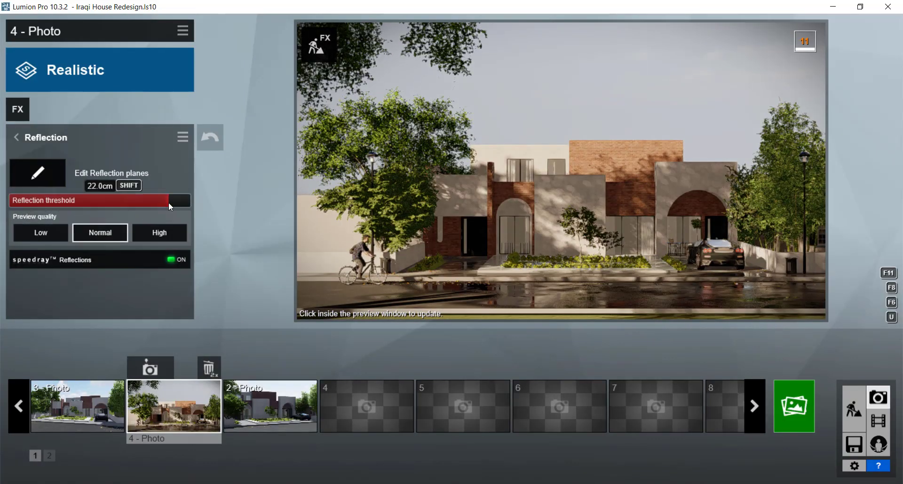
left_click(16, 137)
left_click(71, 165)
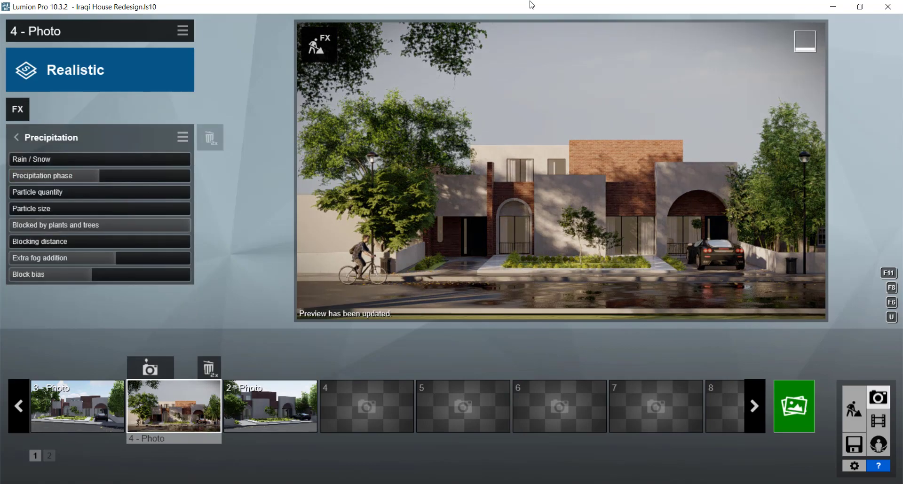
key("ctrl+s")
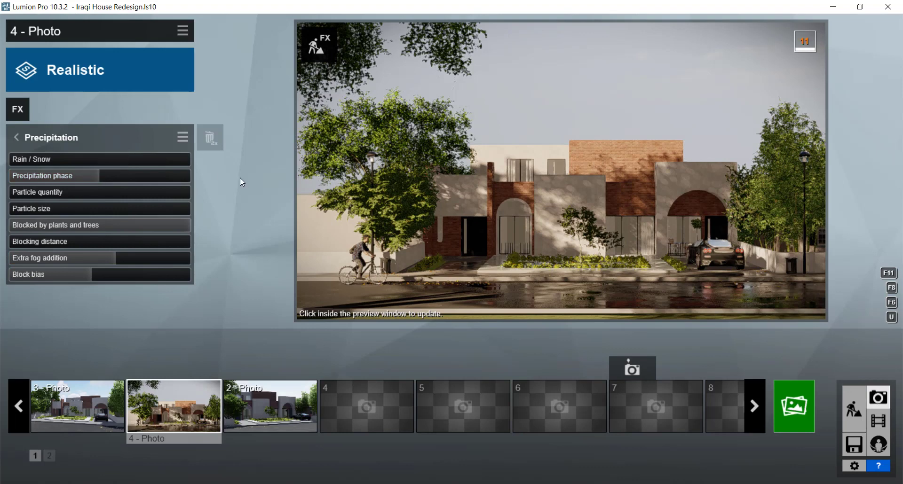
Turn photo 4's Sun heading to about -56° and adjust sun height, refreshing the preview
left_click(16, 137)
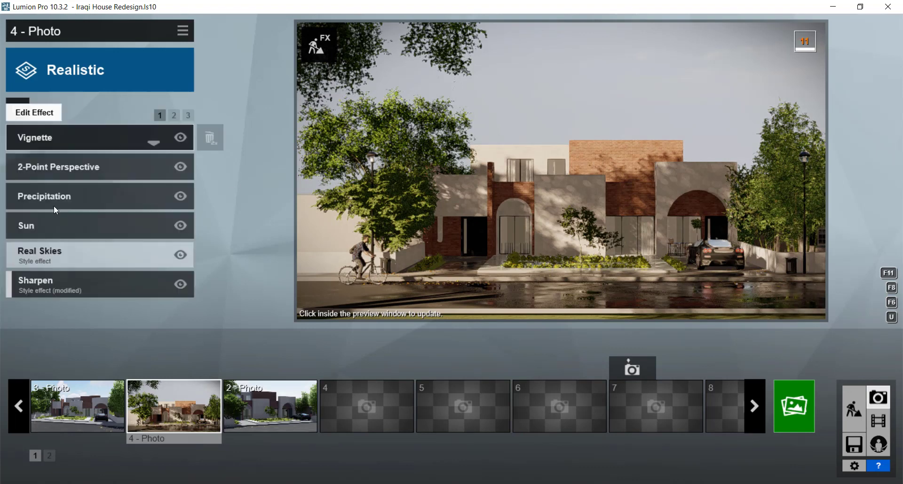
left_click(47, 224)
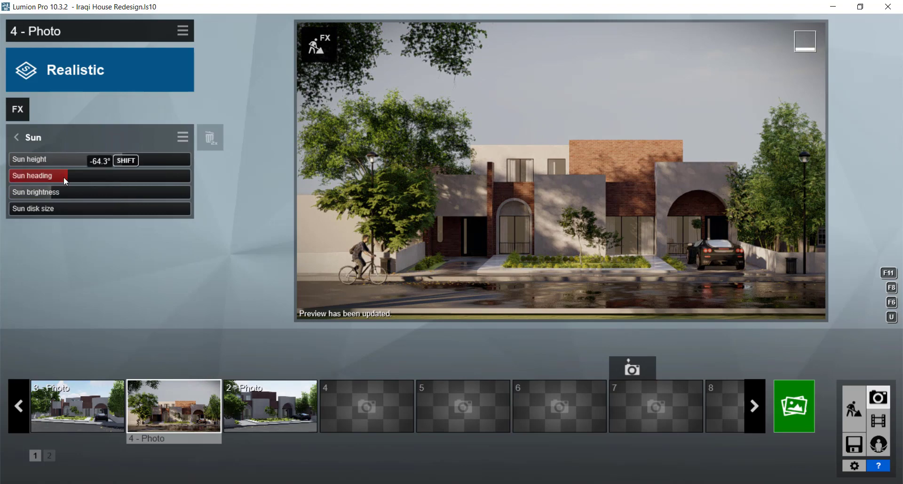
left_click_drag(64, 177, 69, 176)
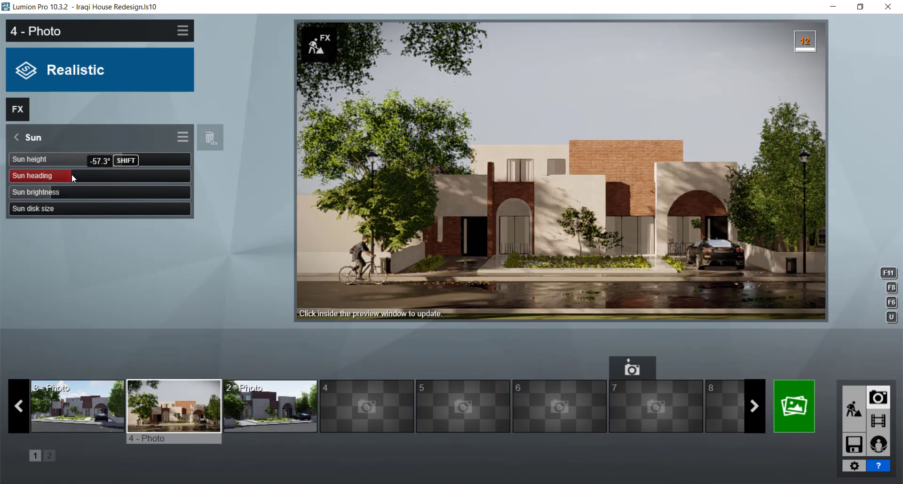
mouse_move(69, 176)
left_mouse_down()
mouse_move(61, 184)
mouse_move(71, 175)
left_mouse_up()
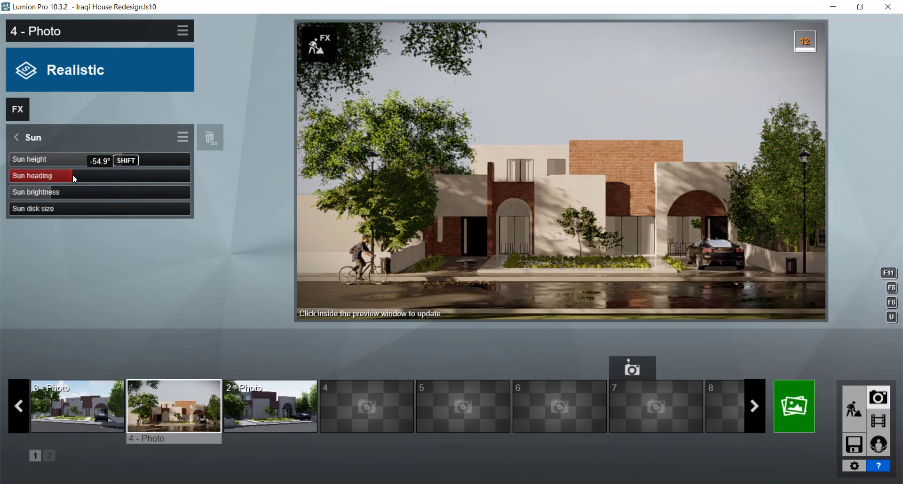
left_click(583, 175)
mouse_move(98, 191)
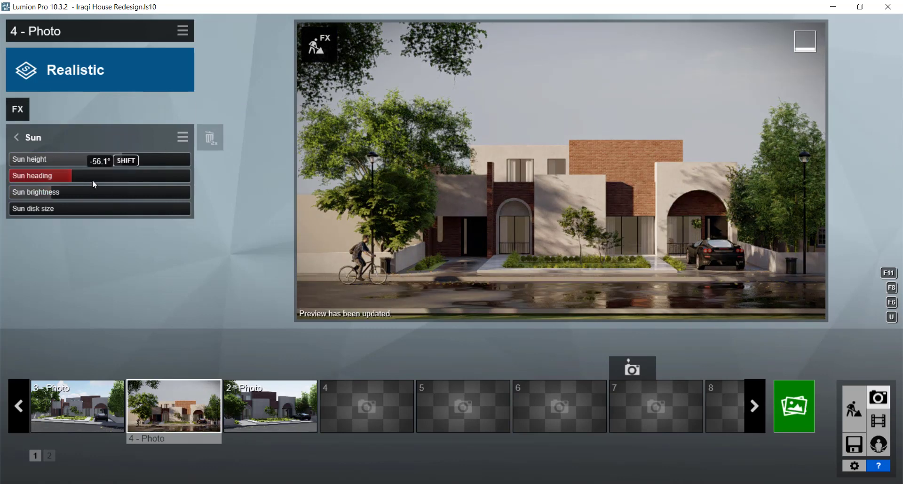
left_click_drag(72, 176, 67, 179)
left_click(434, 179)
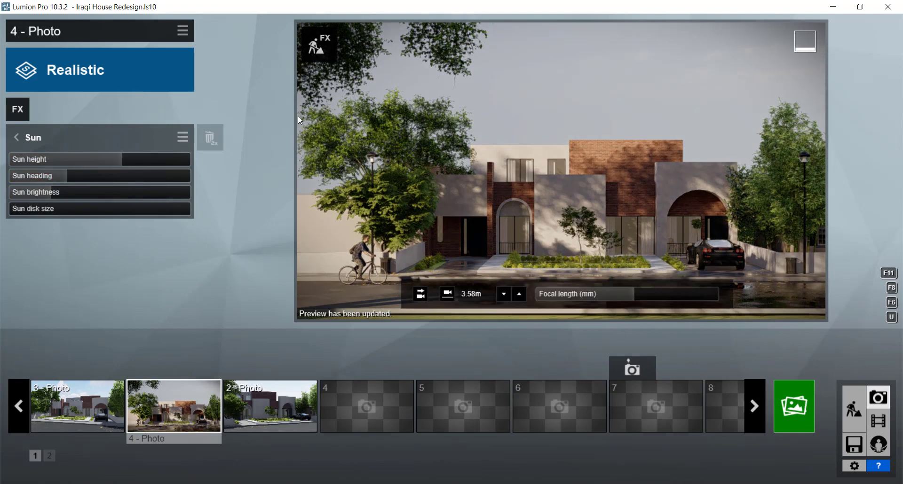
left_click(334, 179)
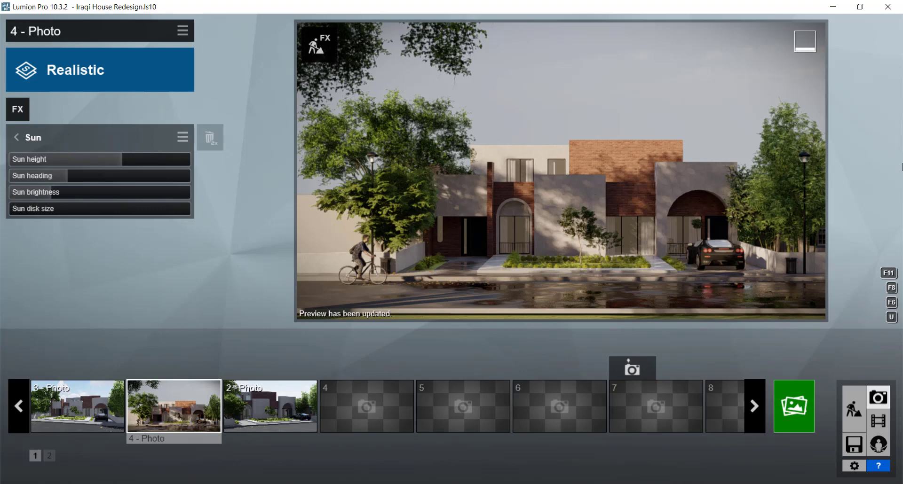
left_click(70, 171)
left_click(335, 179)
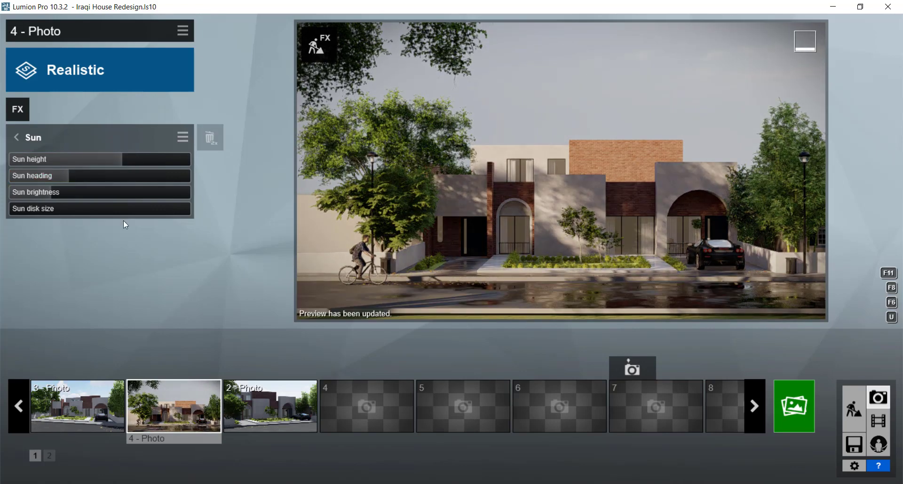
left_click_drag(66, 174, 68, 174)
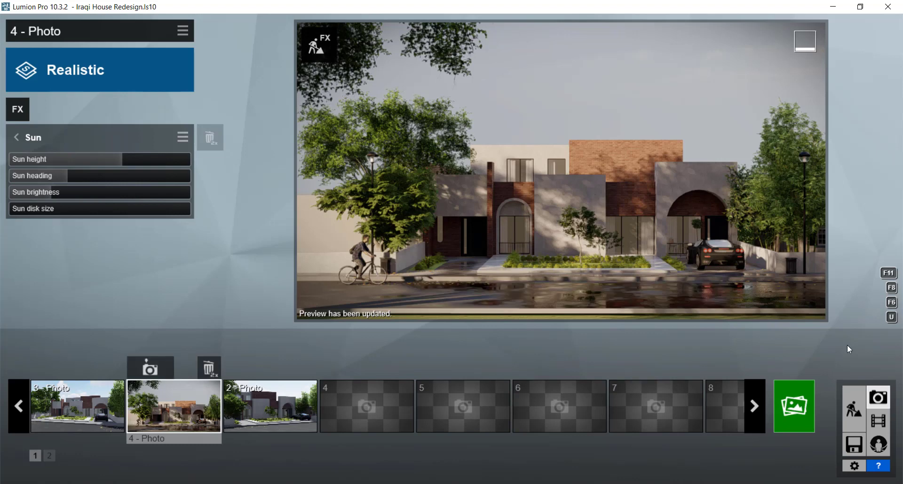
Render photo 4 at 3840x2160 as Elevation_Updated.jpg, then launch Photoshop
left_click(793, 406)
left_click(527, 404)
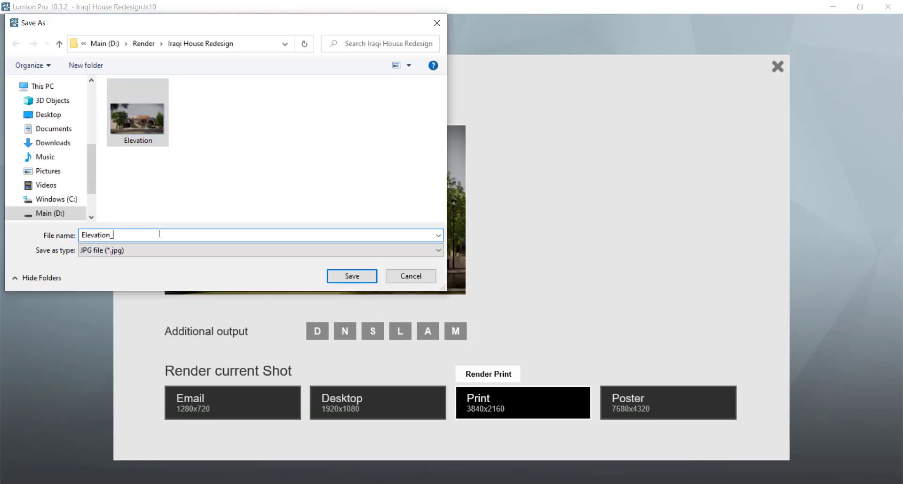
key("Return")
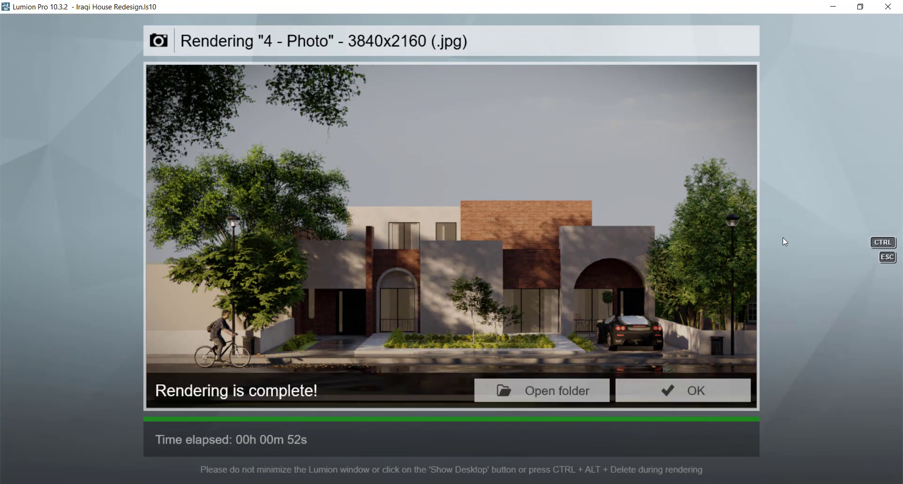
key("Escape")
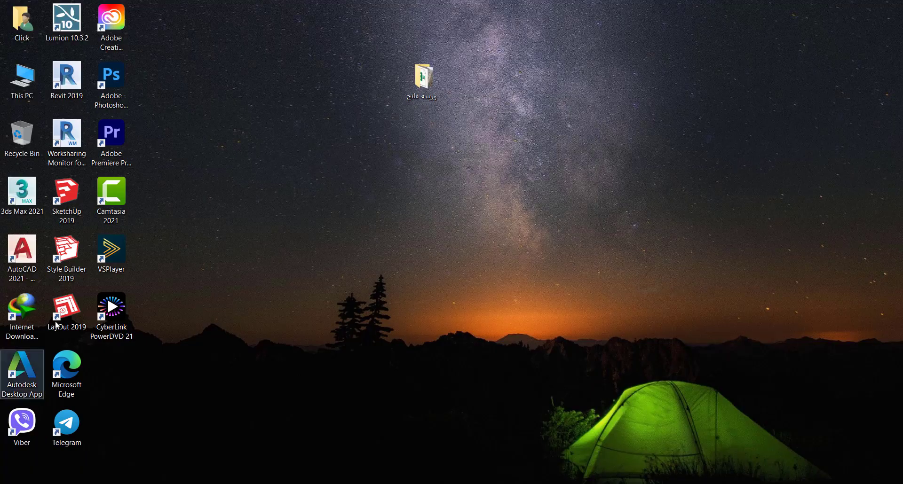
double_click(111, 78)
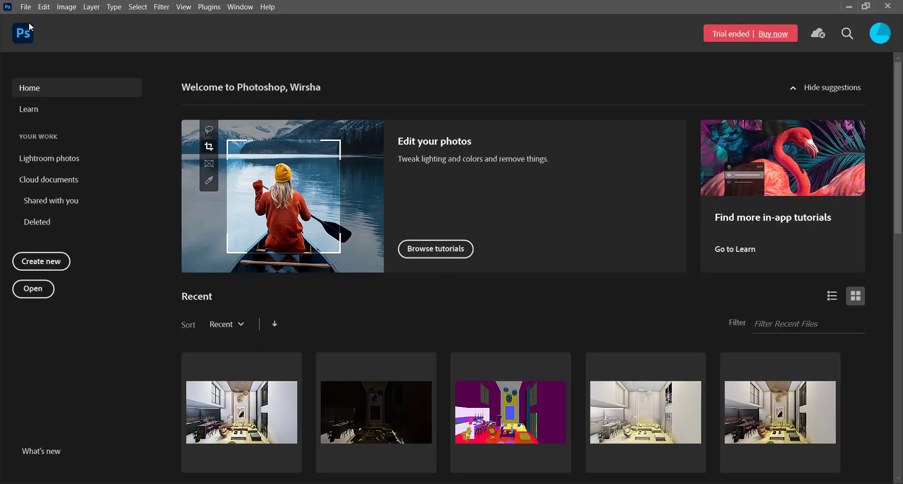
Open Elevation_Updated.jpg in Photoshop and convert its background into an editable layer
key("ctrl+o")
double_click(156, 94)
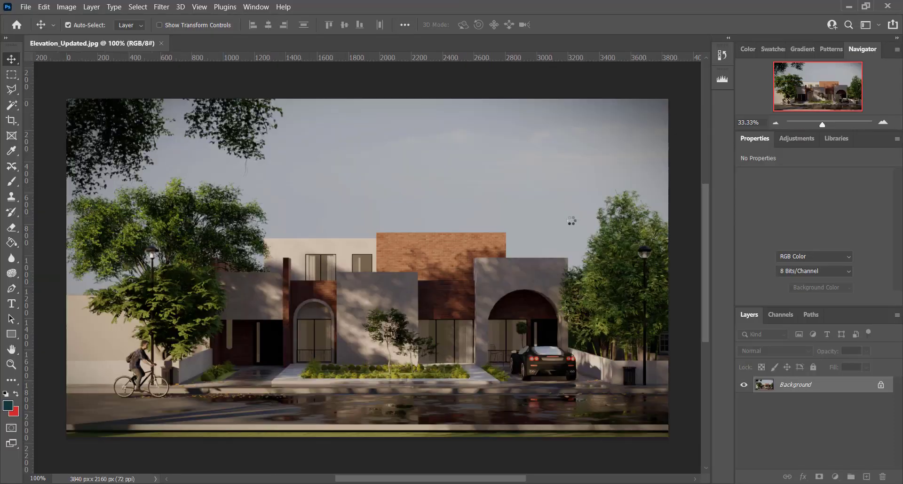
double_click(866, 383)
right_click(865, 383)
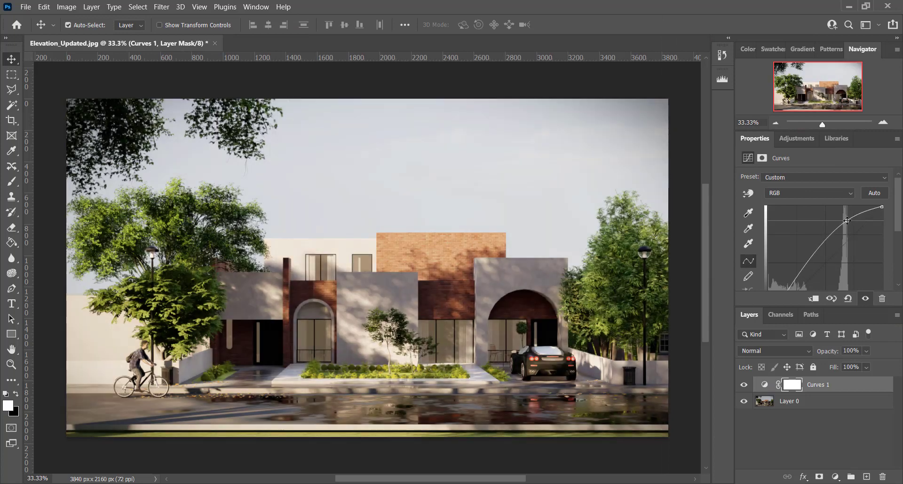
Shape a Curves 1 adjustment to brighten the render's shadows and midtones
left_click(744, 384)
left_click(744, 385)
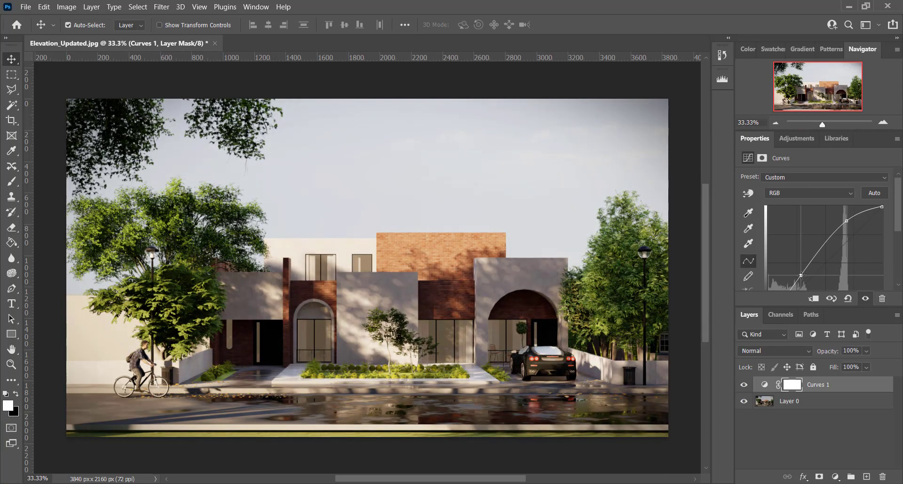
left_click_drag(794, 284, 793, 258)
left_click_drag(845, 221, 852, 226)
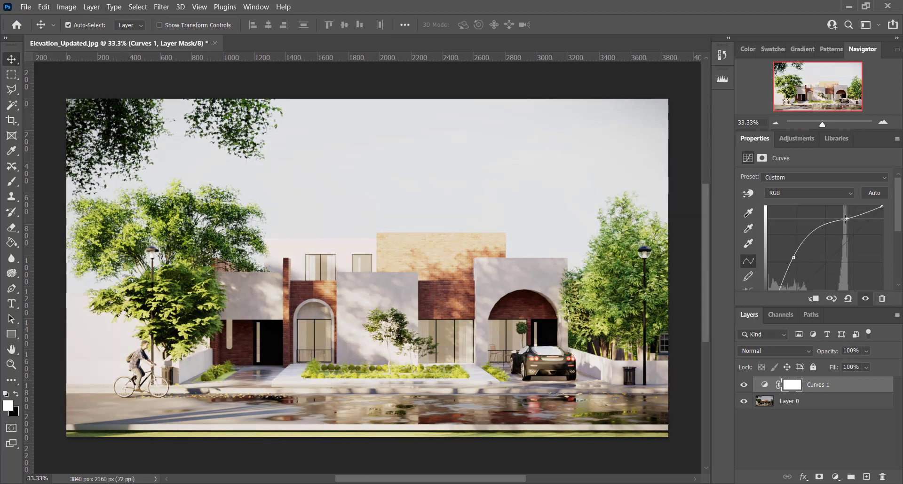
left_click_drag(794, 258, 799, 280)
left_click_drag(852, 226, 846, 220)
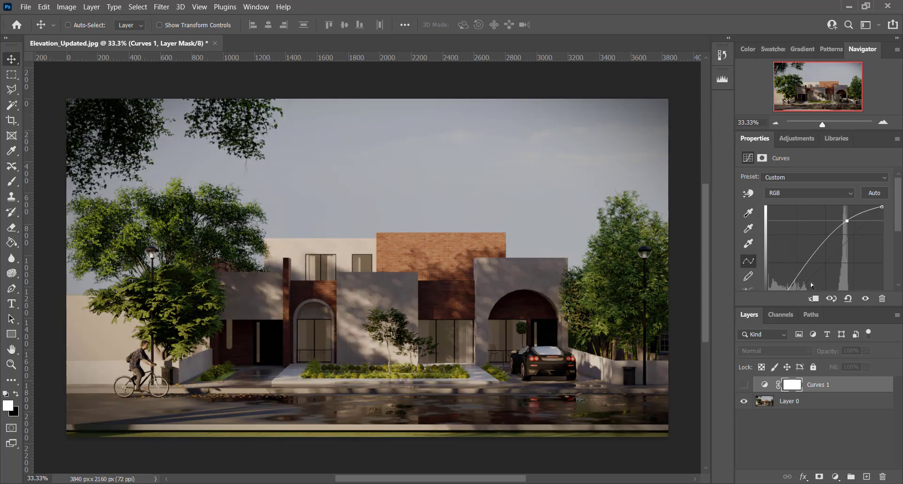
key("ctrl+y")
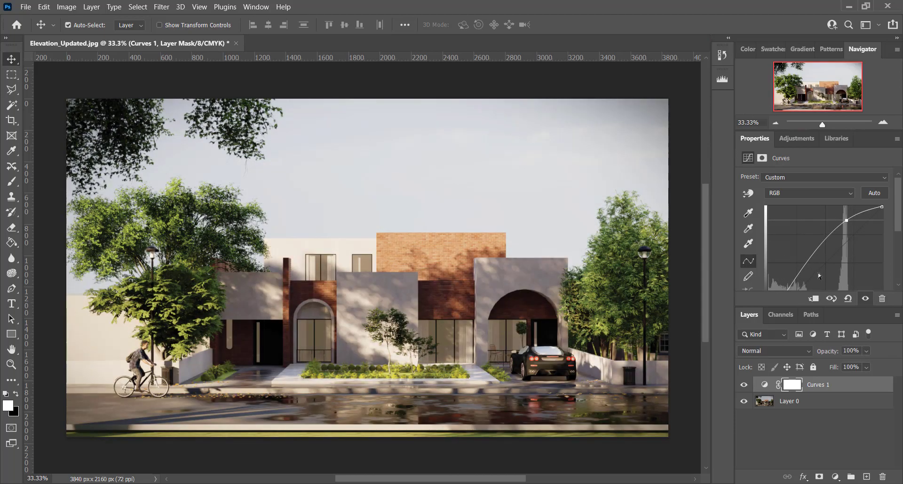
left_click(802, 274)
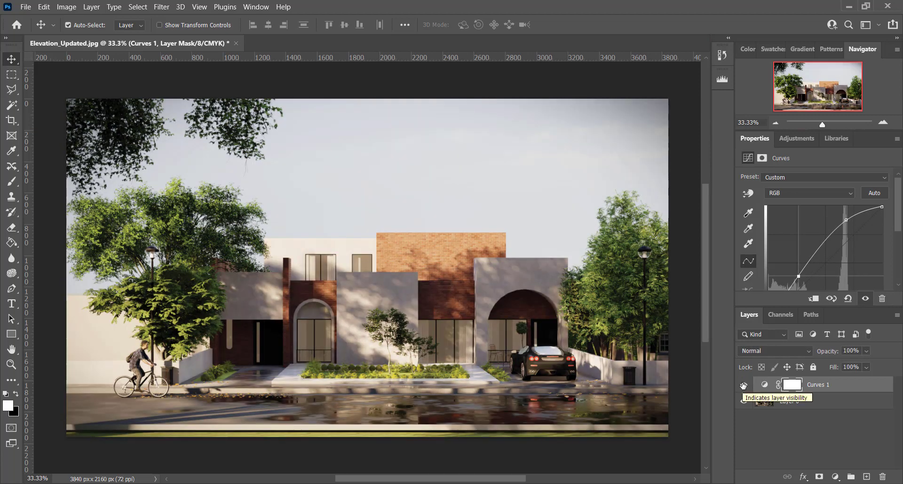
Add a Levels 1 adjustment layer set to Auto
left_click(836, 477)
left_click(818, 319)
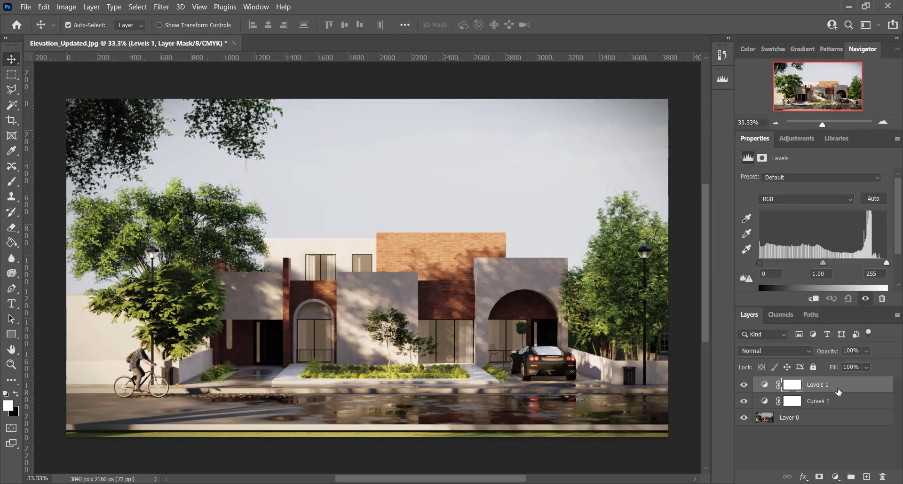
left_click(879, 199)
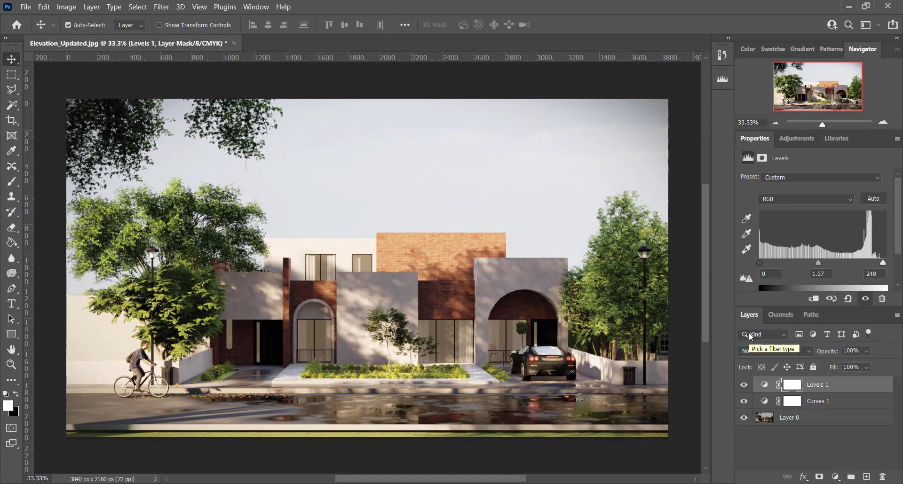
Add an Exposure 1 layer at -0.17, hide it to compare, then delete it
left_click(836, 477)
left_click(821, 337)
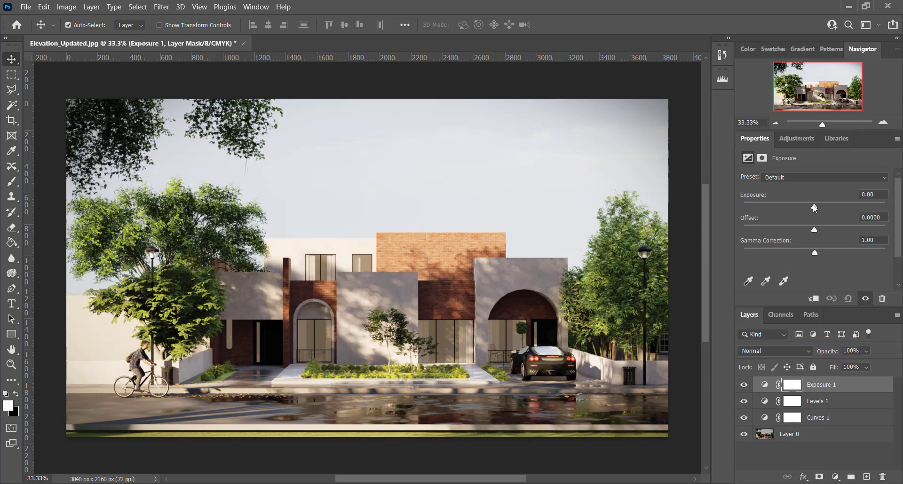
left_click_drag(814, 207, 812, 207)
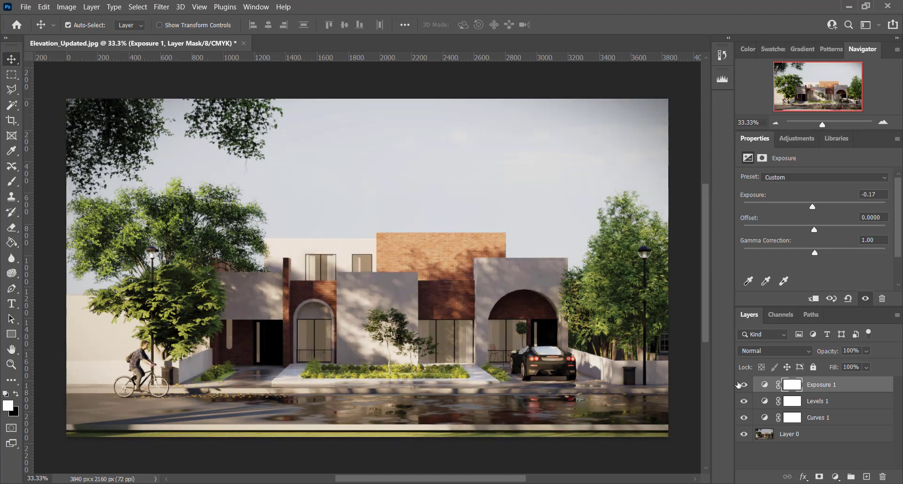
left_click(743, 385)
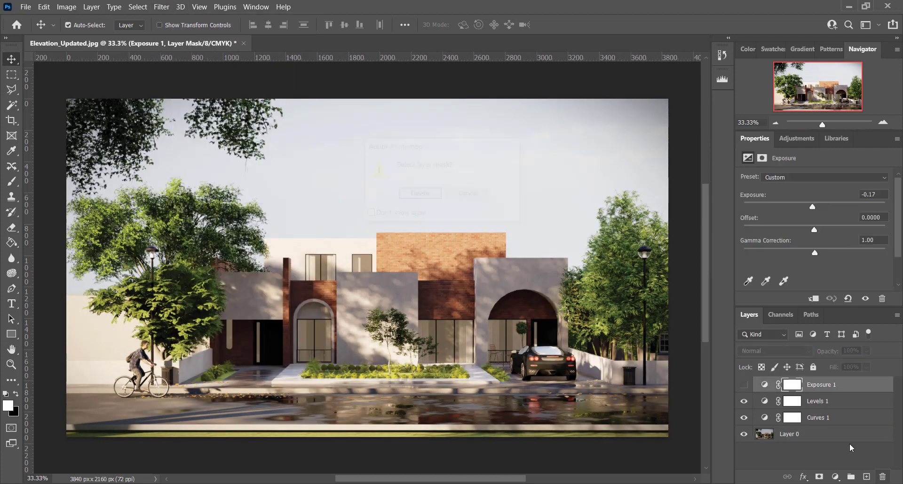
left_click(882, 477)
Delete Exposure 1, duplicate Layer 0, and merge the adjustment layers into one
key("Return")
right_click(831, 384)
left_click(708, 53)
key("Escape")
right_click(870, 401)
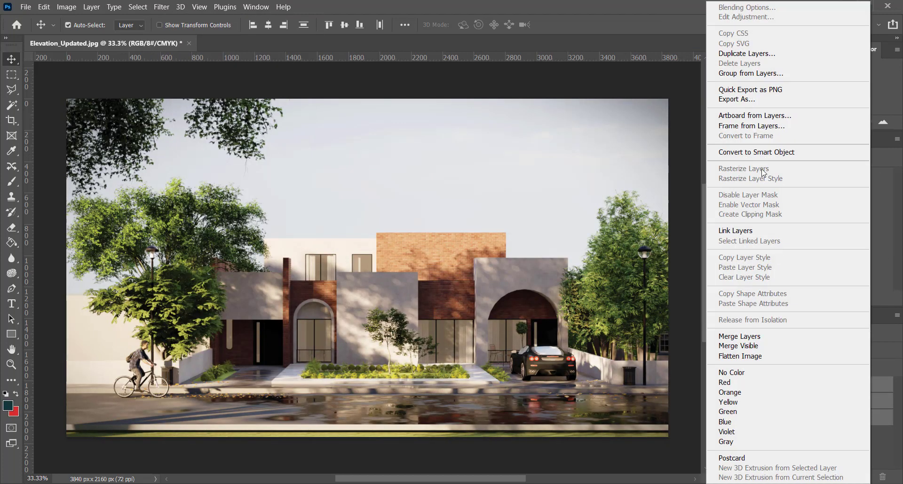
left_click(798, 417)
right_click(798, 426)
left_click(704, 337)
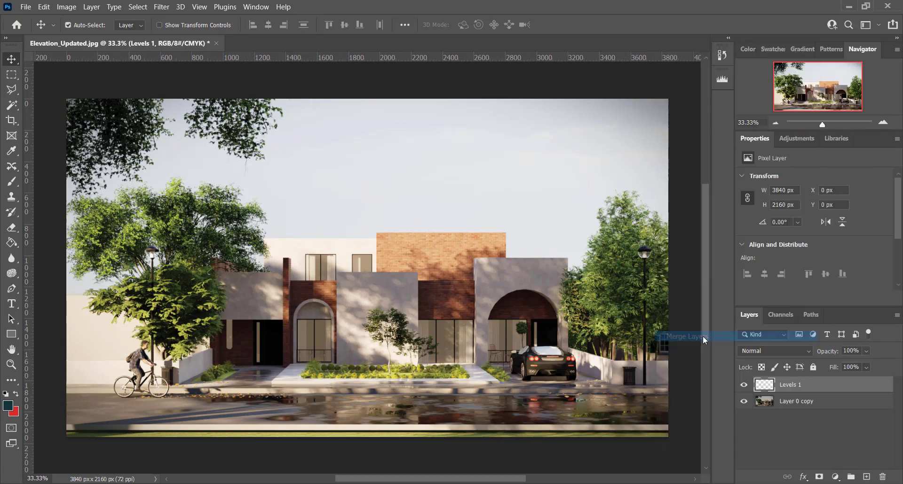
Apply the Camera Raw Filter with Grain set to 8
left_click(150, 8)
left_click(183, 81)
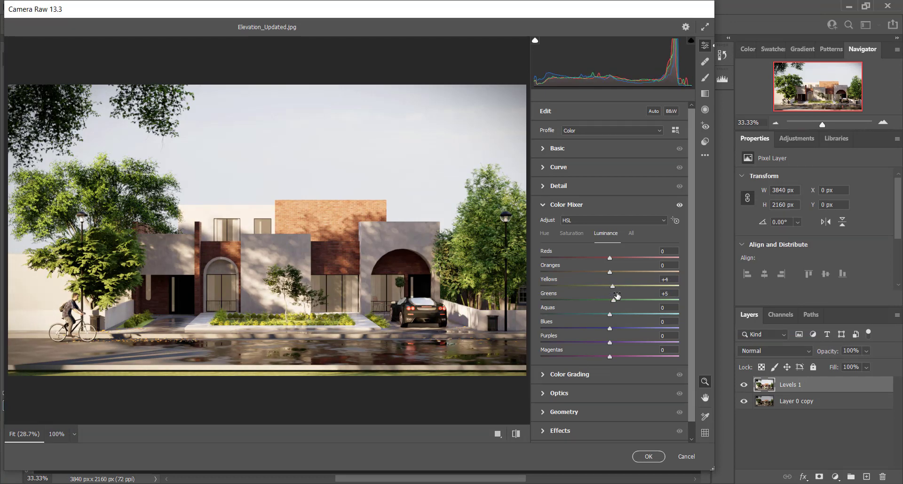
left_click(650, 457)
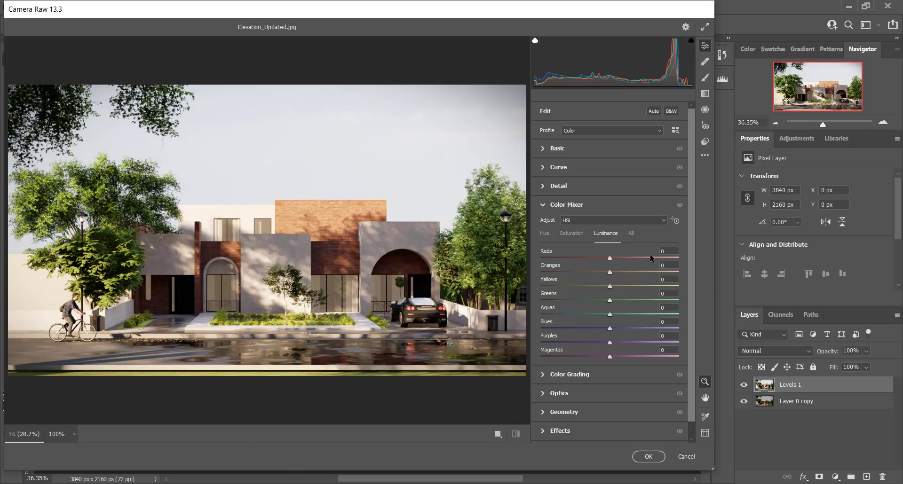
left_click(566, 205)
left_click(559, 280)
left_click(566, 303)
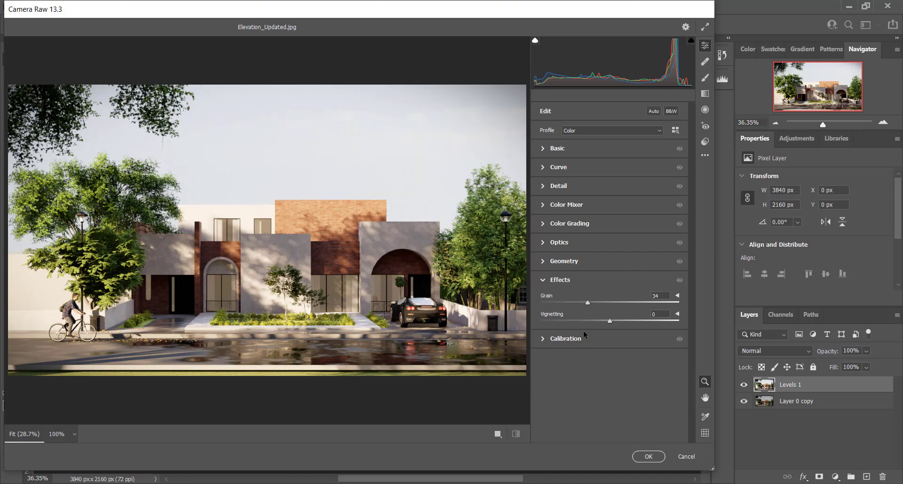
left_click(560, 280)
left_click_drag(406, 221, 467, 177)
left_click(560, 279)
left_click(551, 303)
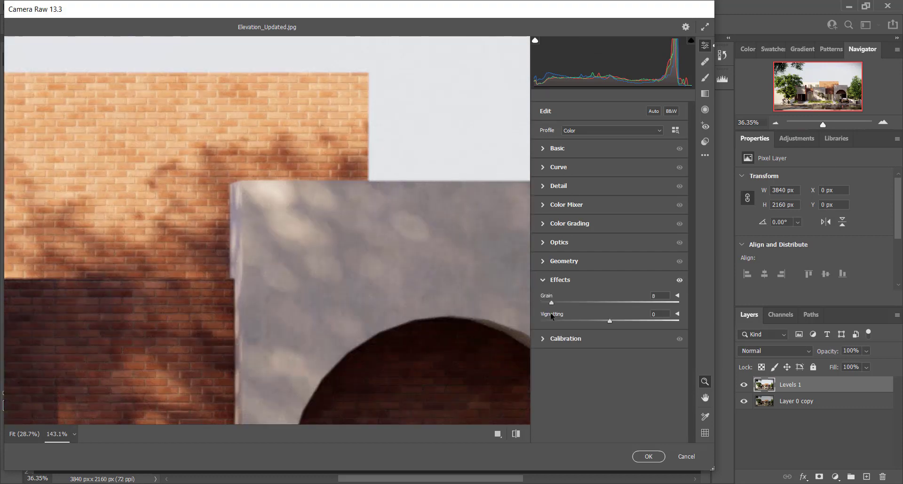
key("ctrl+0")
key("Return")
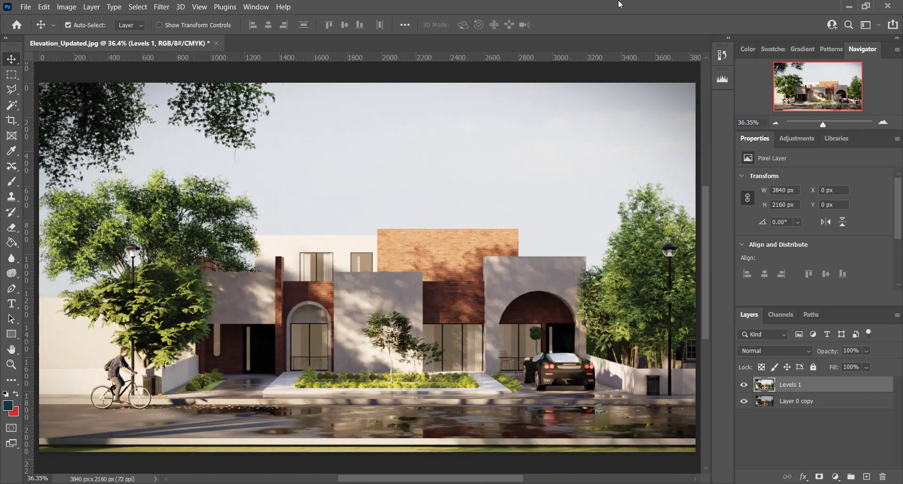
Raise Greens luminance to +27 in Camera Raw, then Save As the image
left_click(162, 6)
left_click(188, 103)
left_click(560, 205)
left_click_drag(625, 288, 637, 289)
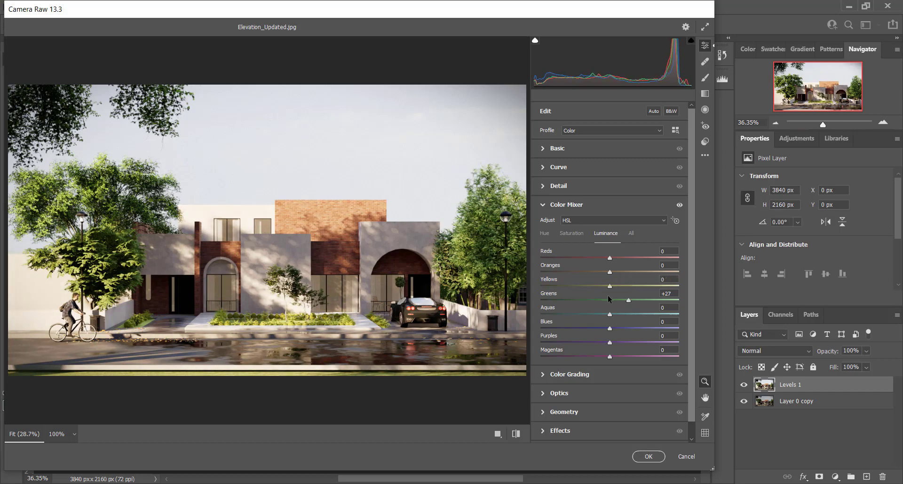
key("Return")
key("ctrl+shift+s")
left_click(353, 314)
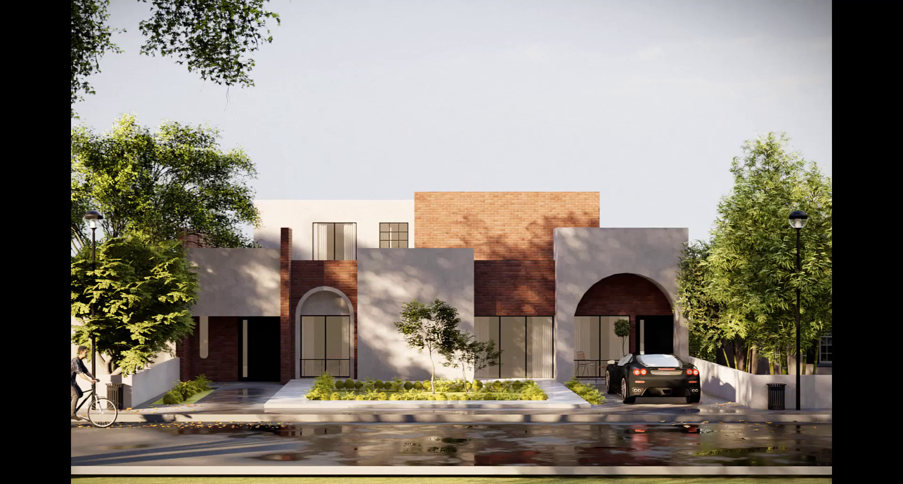